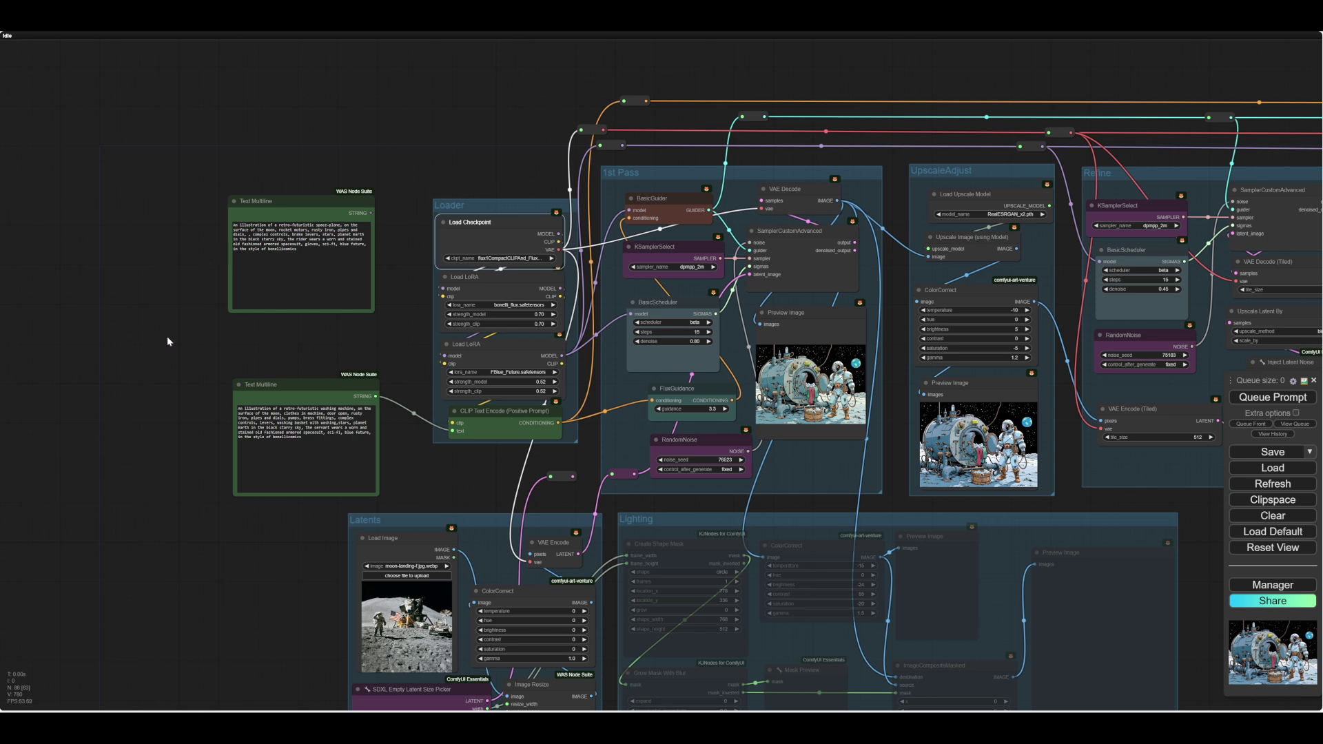
Pan and zoom the canvas over the loader, prompt, Latents and Lighting nodes
mouse_move(167, 336)
mouse_down()
mouse_move(181, 343)
mouse_move(163, 351)
mouse_up()
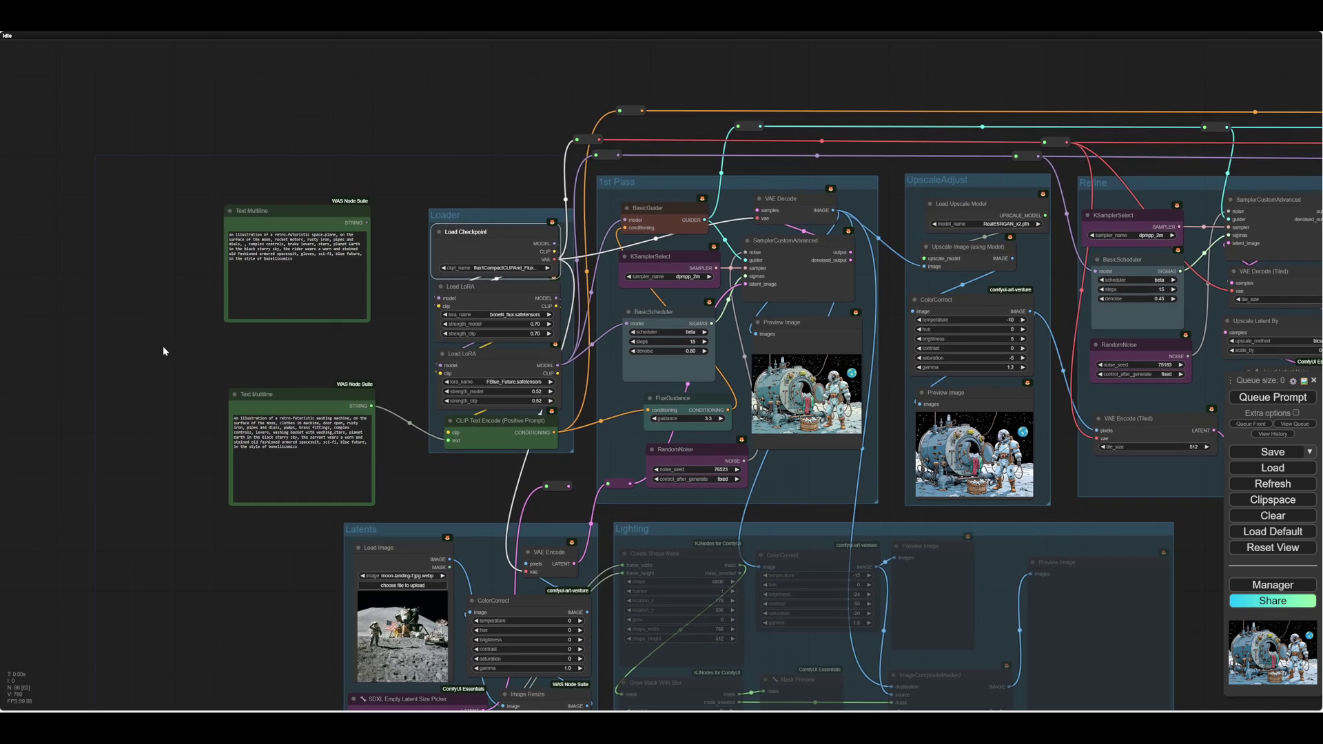
scroll(163, 346, up, 3)
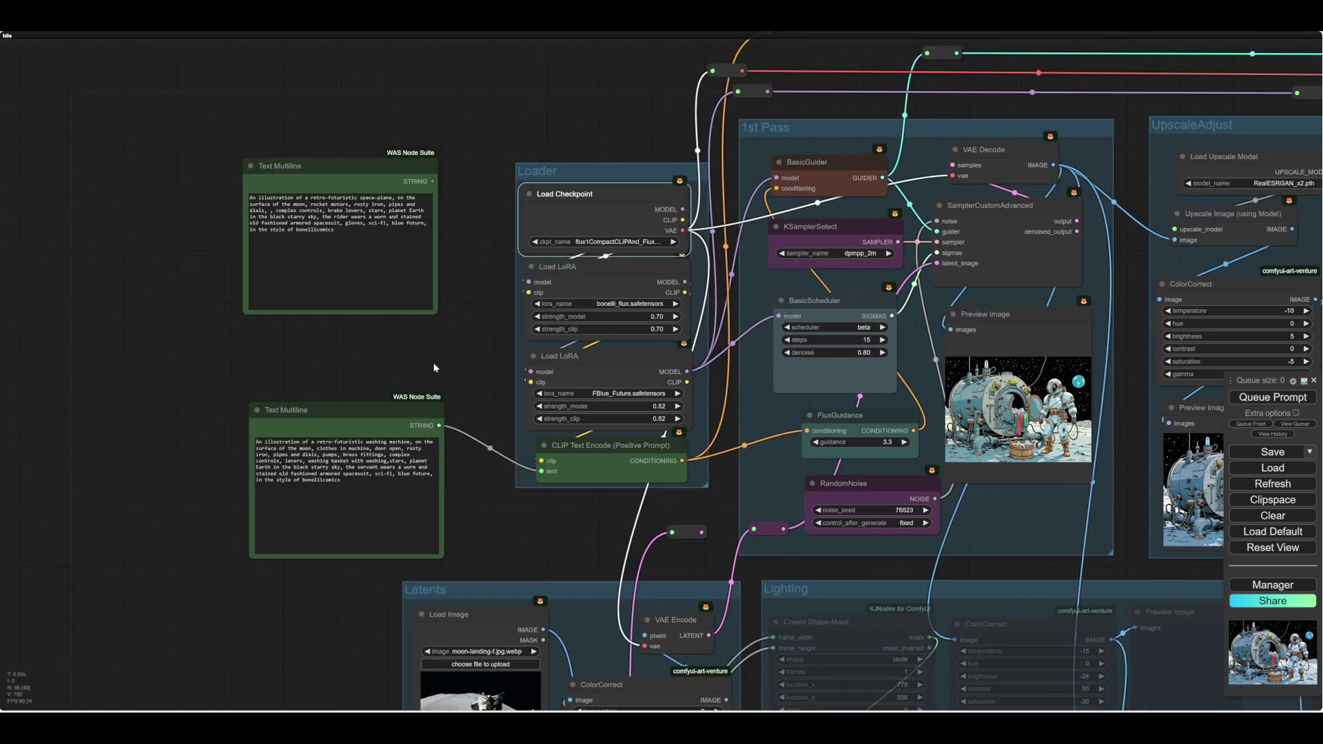
mouse_move(440, 362)
mouse_down()
mouse_move(449, 370)
mouse_move(404, 412)
mouse_move(515, 383)
mouse_move(454, 381)
mouse_move(446, 400)
mouse_move(443, 335)
mouse_move(437, 362)
mouse_up()
scroll(407, 408, up, 4)
scroll(439, 394, down, 3)
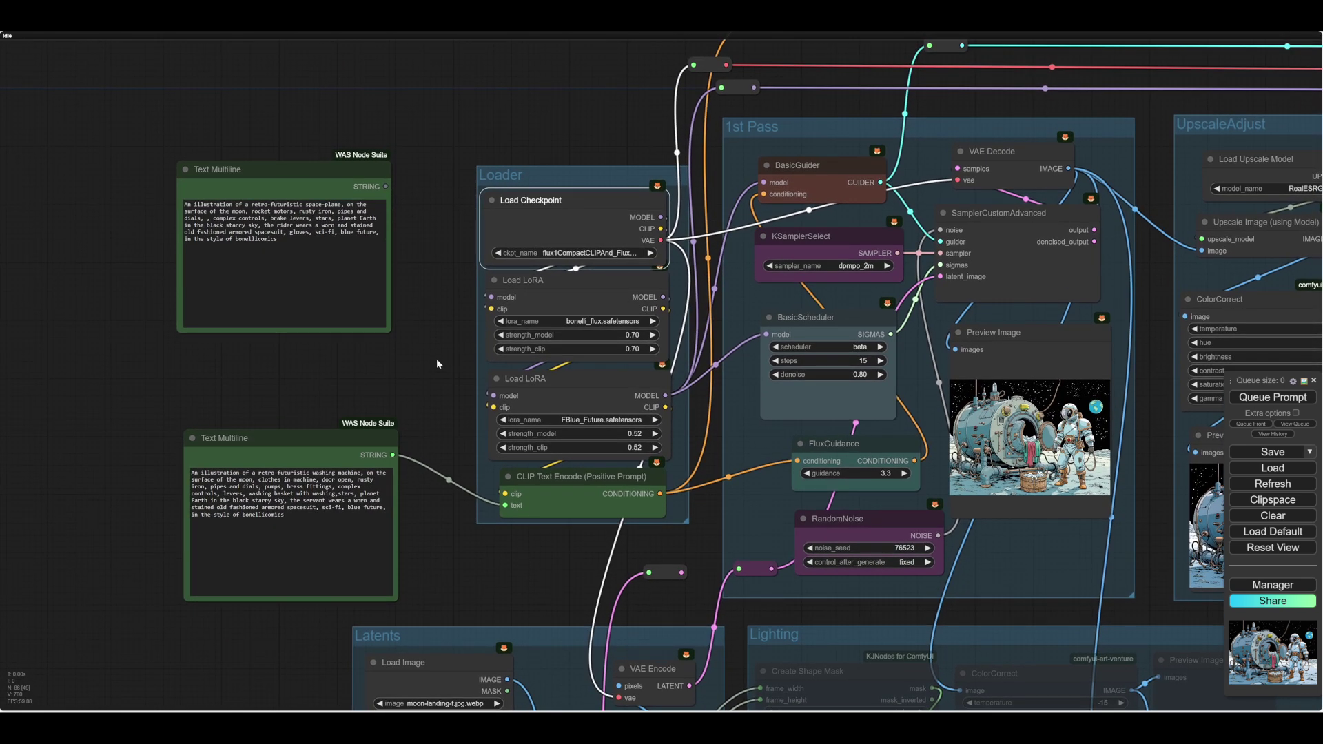
scroll(427, 369, up, 1)
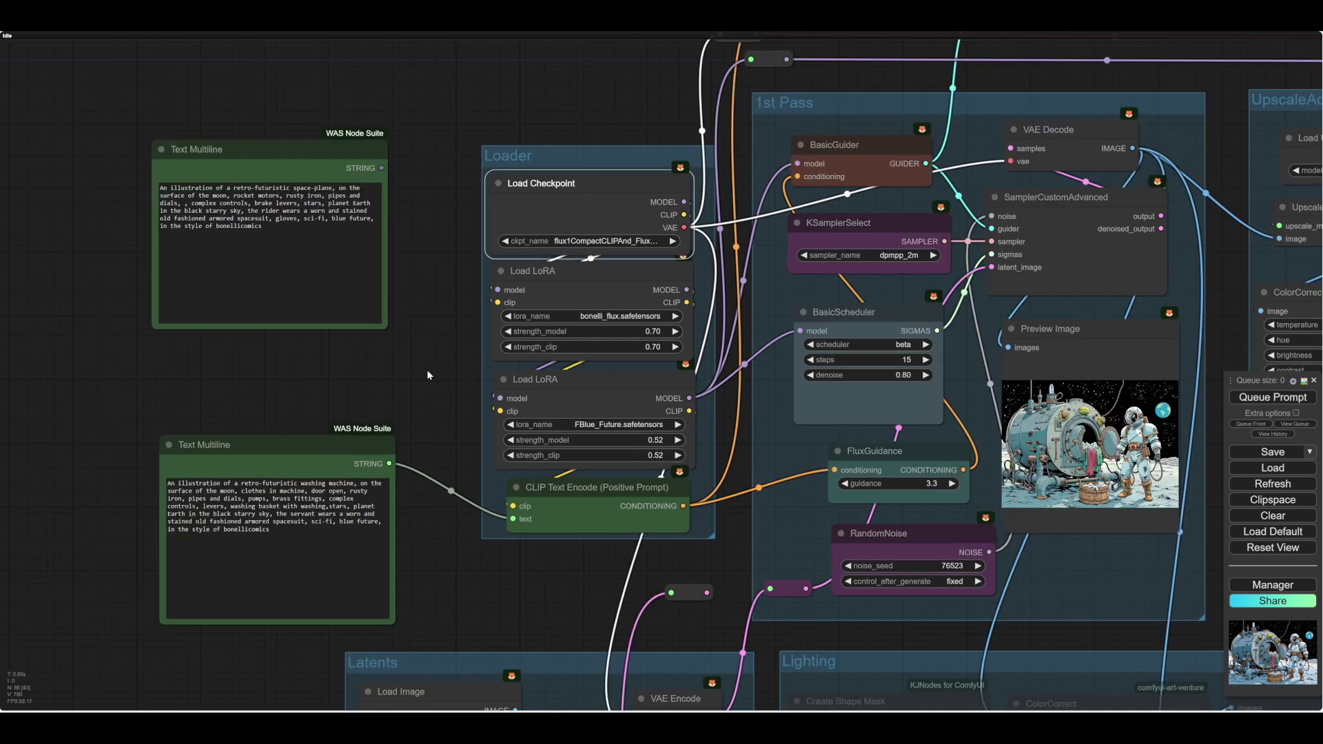
drag(427, 369, 430, 385)
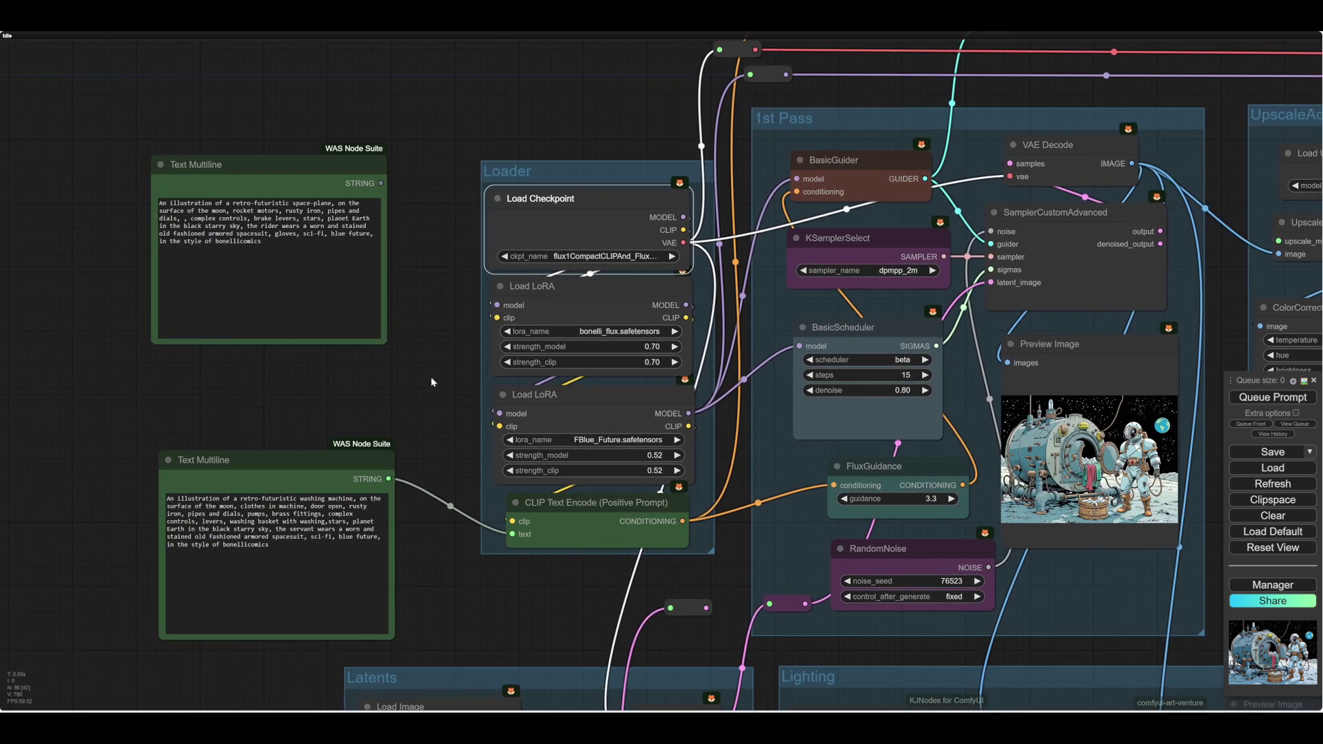
drag(431, 381, 405, 197)
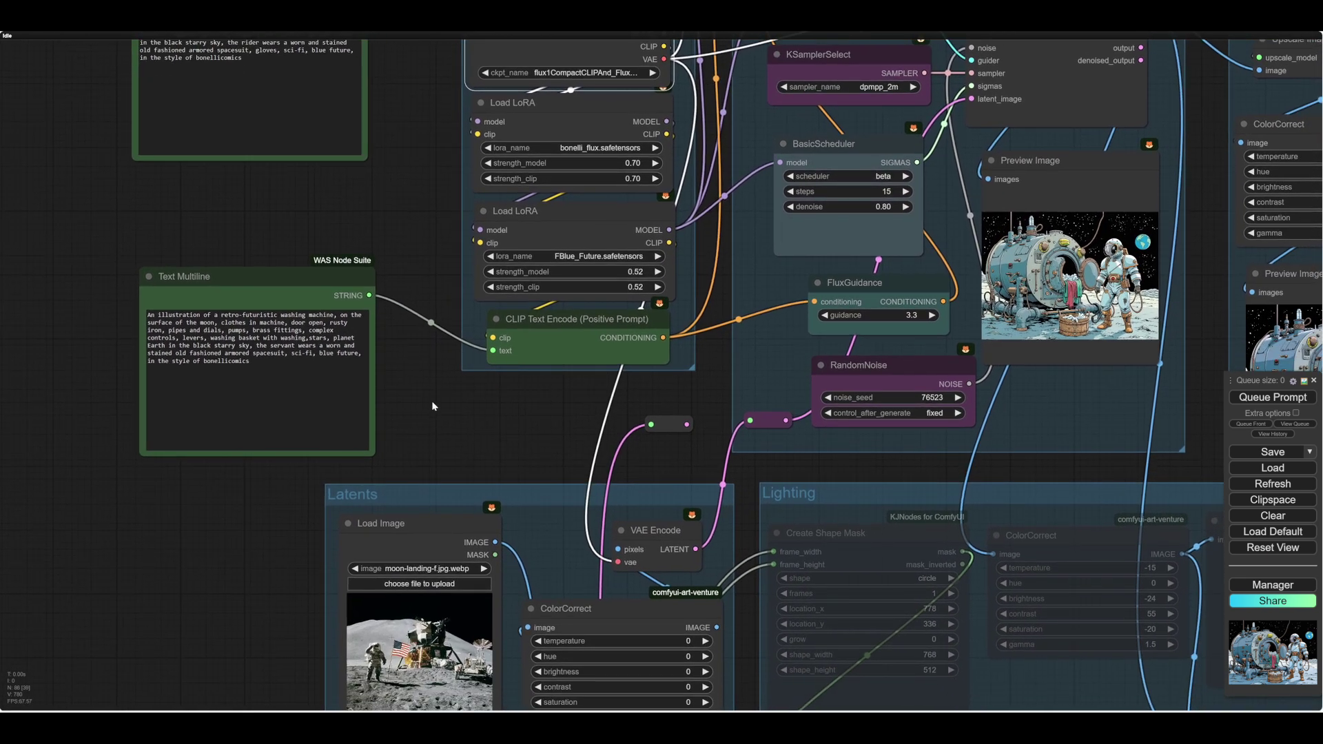
drag(432, 402, 440, 372)
Shift the washing-machine Text Multiline node right toward CLIP Text Encode and review the layout
drag(298, 423, 359, 428)
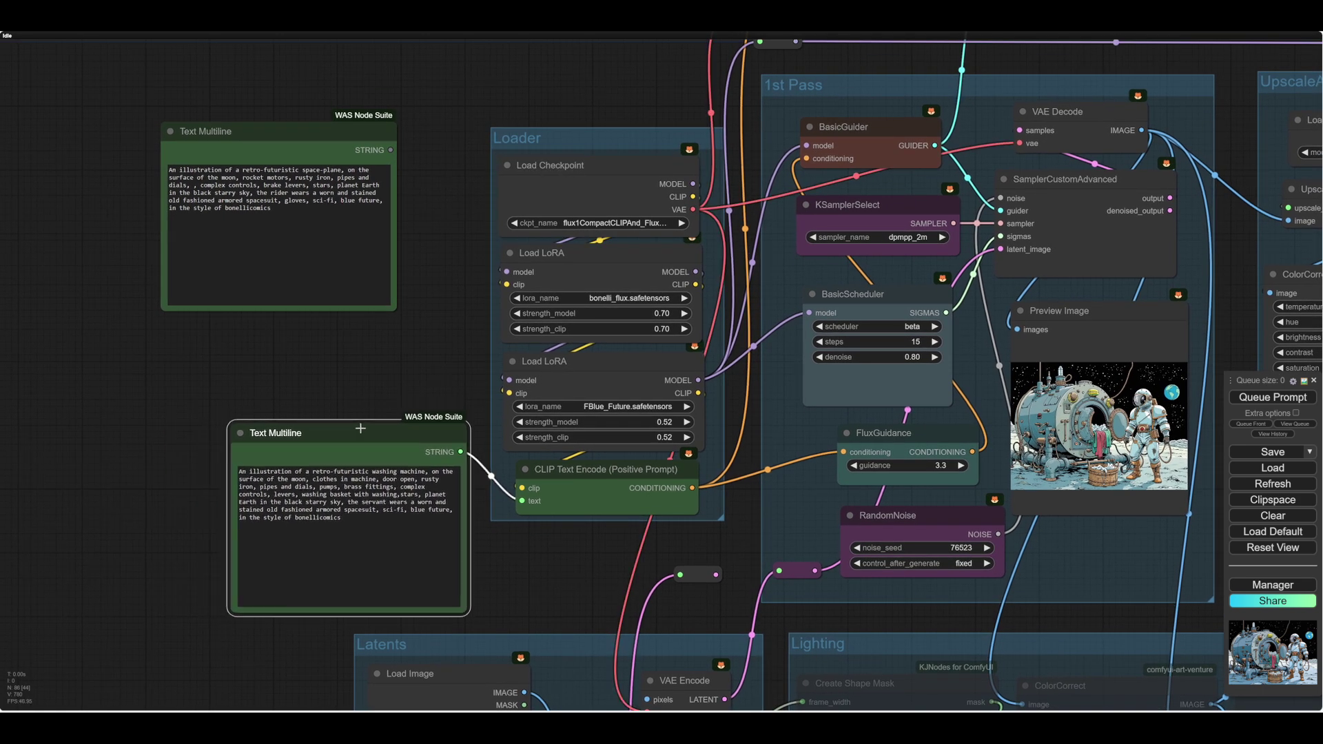
drag(322, 368, 314, 388)
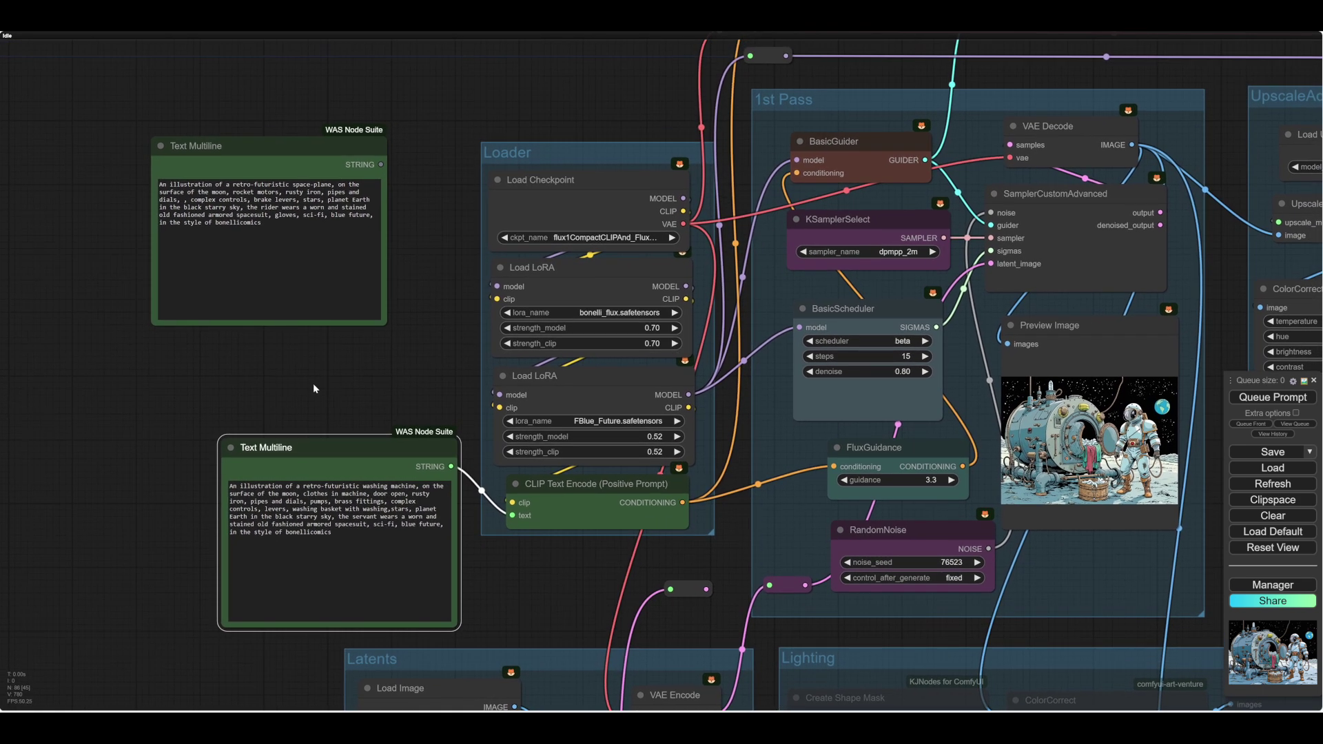
scroll(313, 383, down, 3)
scroll(313, 383, up, 6)
scroll(306, 368, down, 2)
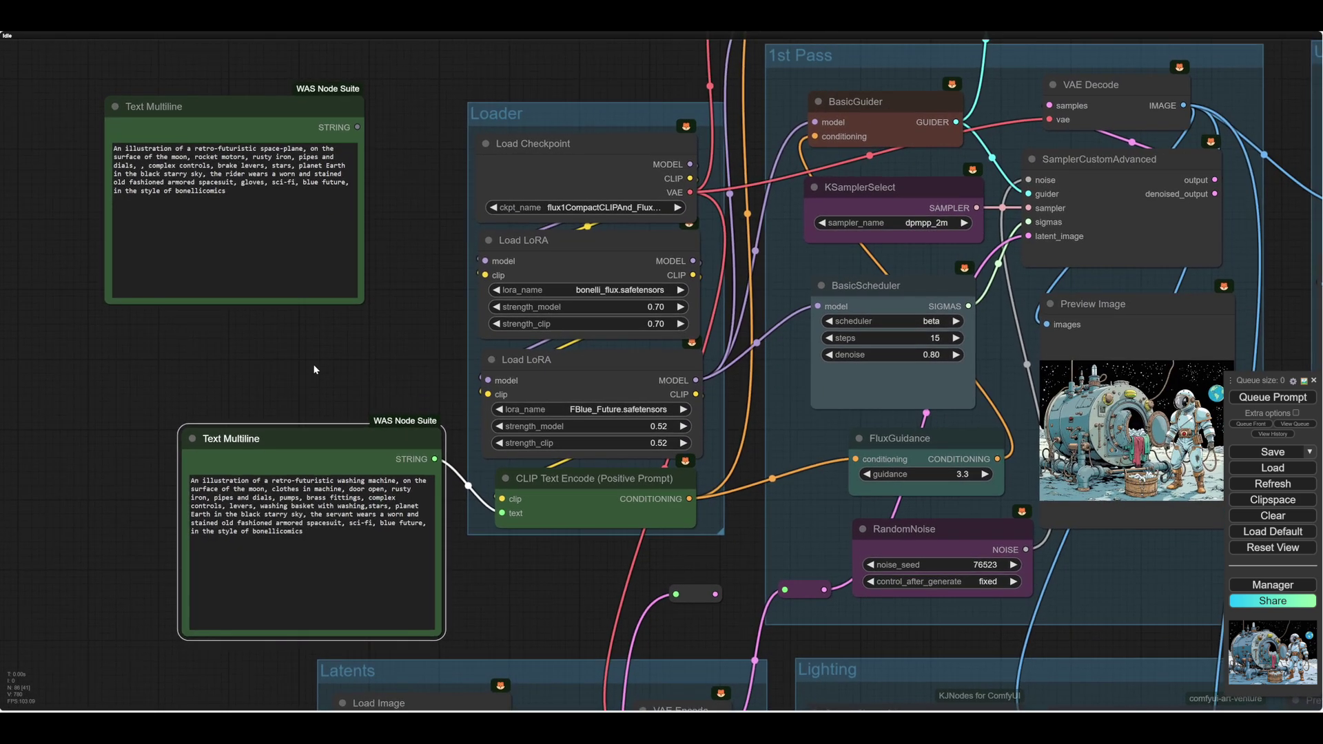
drag(320, 361, 294, 366)
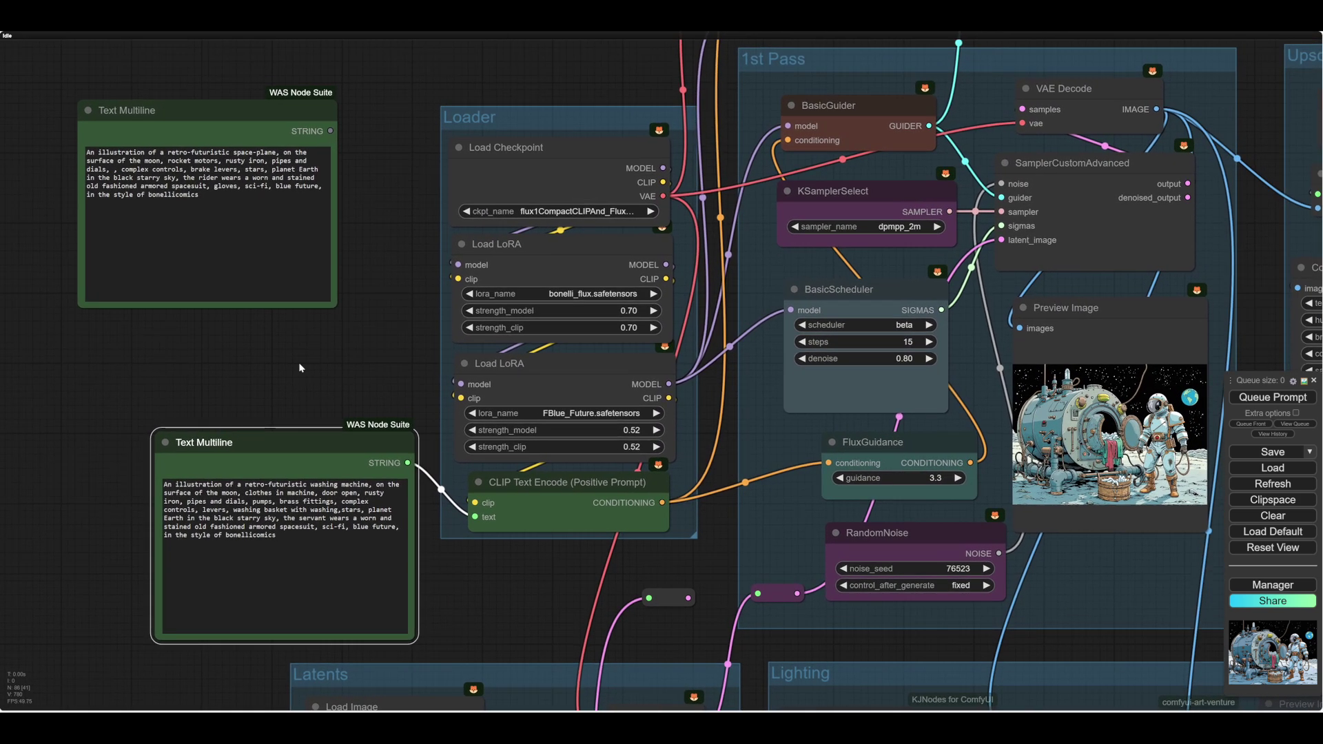
scroll(303, 369, down, 3)
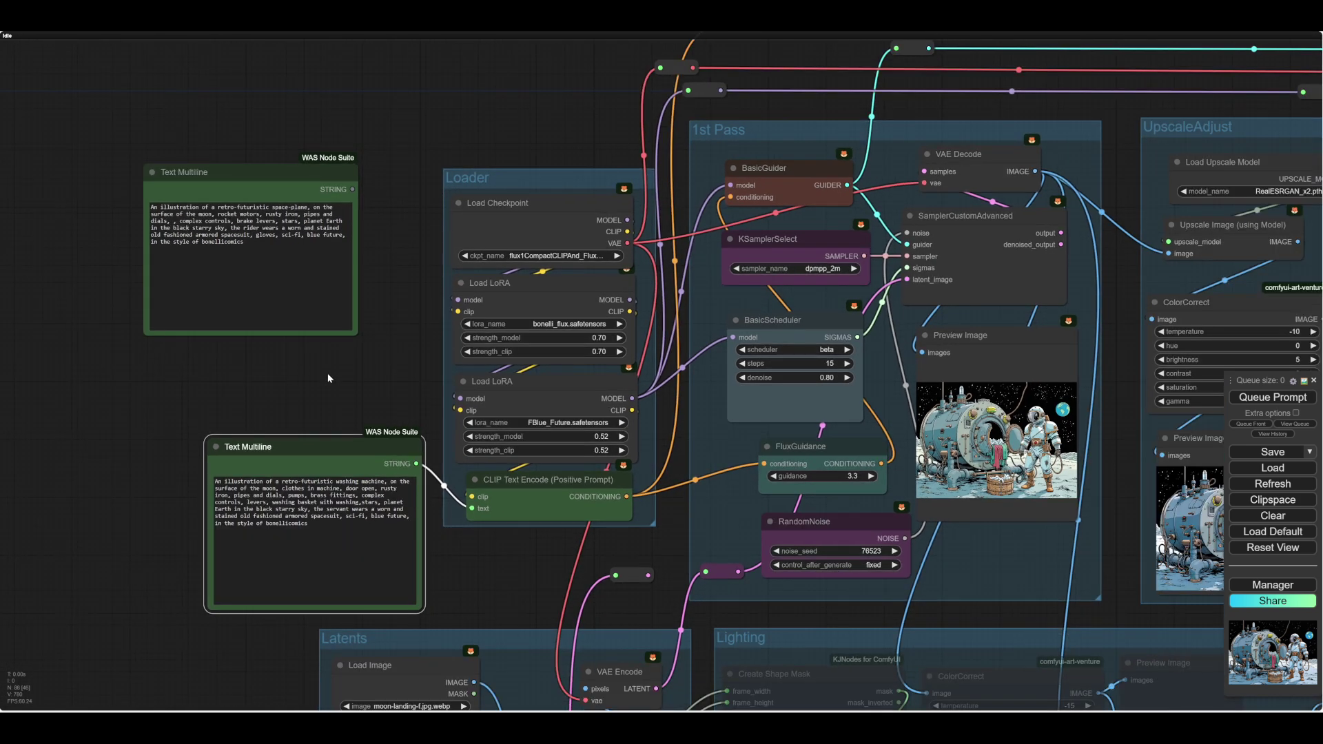
drag(328, 373, 287, 351)
mouse_move(264, 405)
mouse_down()
mouse_move(265, 355)
mouse_move(262, 391)
mouse_up()
scroll(76, 464, up, 11)
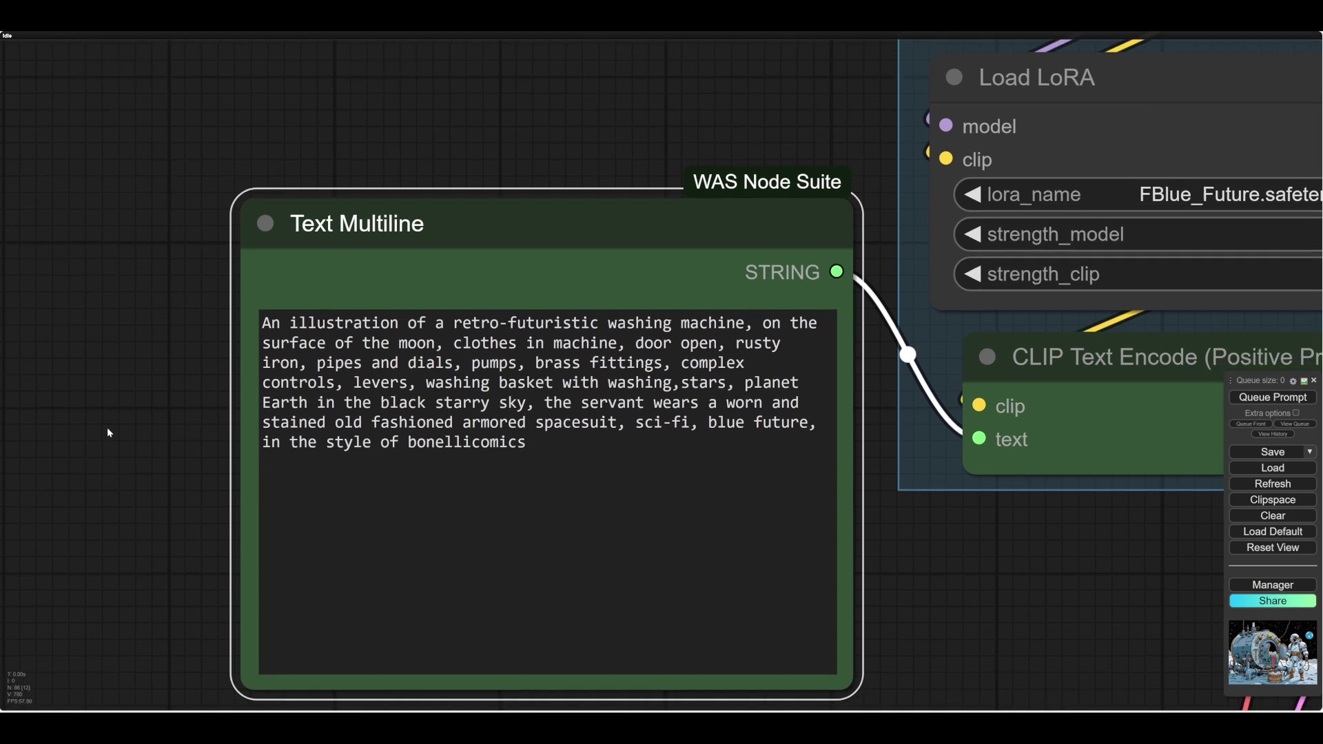
drag(108, 433, 71, 398)
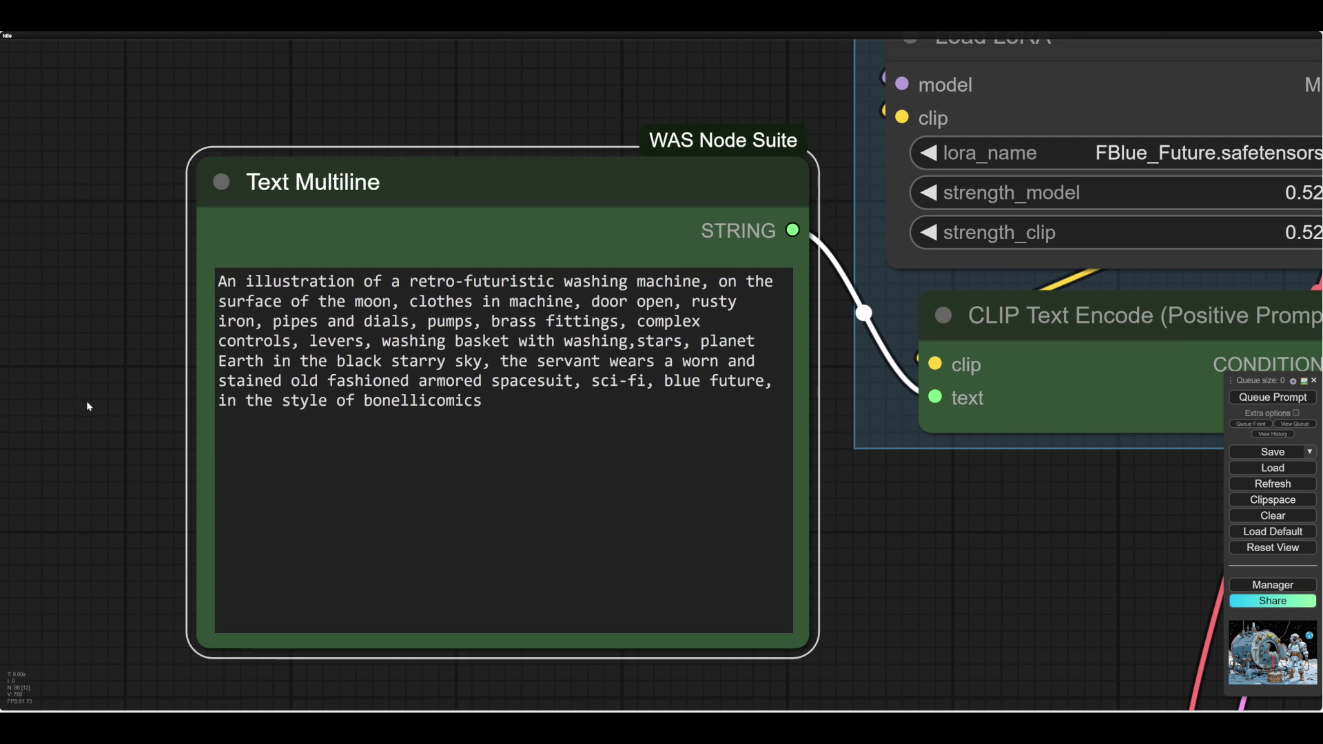
scroll(87, 406, down, 3)
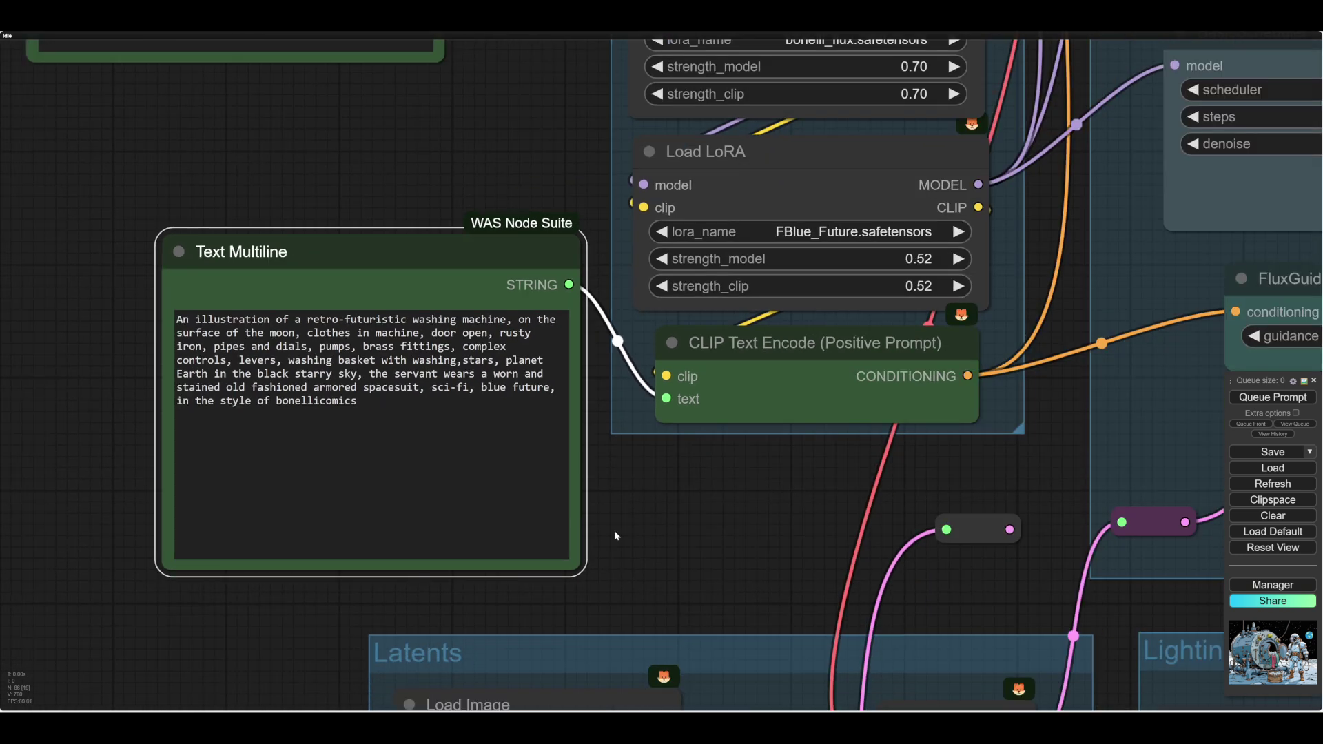
scroll(642, 540, down, 3)
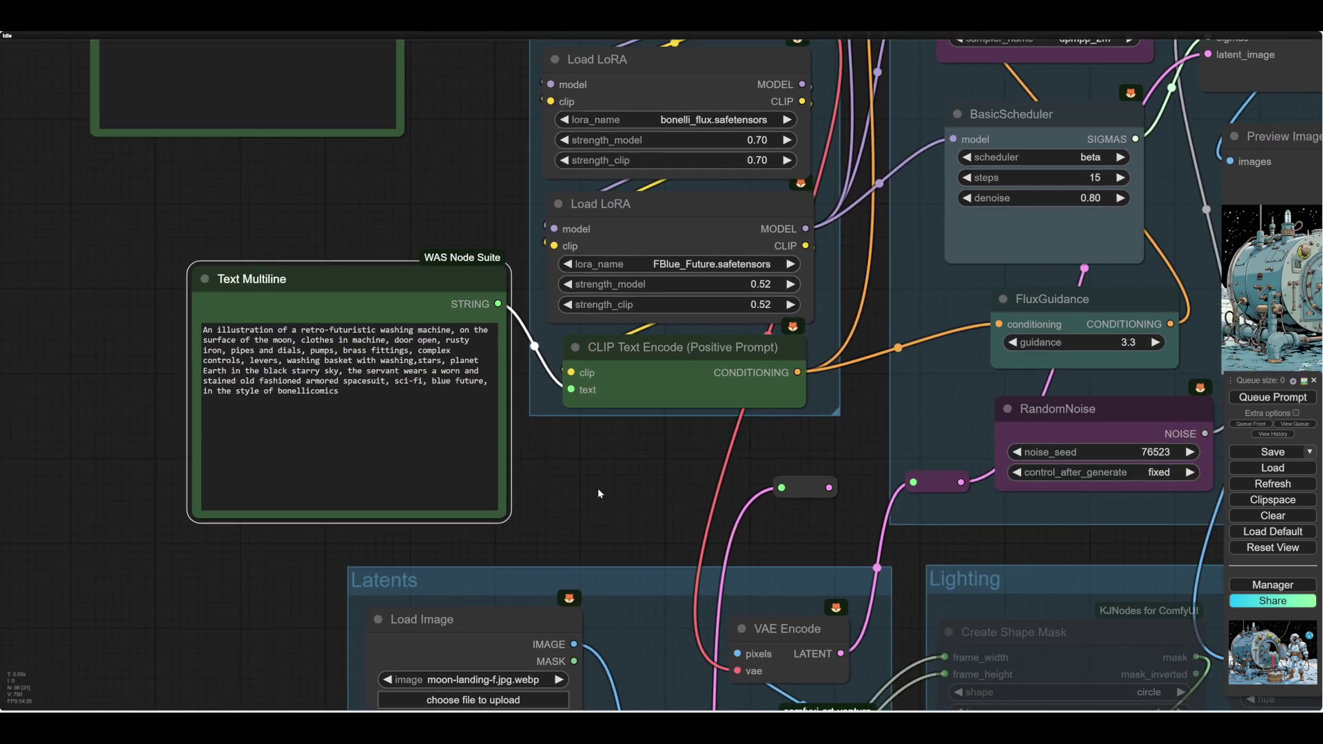
drag(598, 489, 388, 561)
scroll(548, 478, down, 2)
drag(910, 590, 805, 573)
drag(316, 516, 285, 543)
drag(464, 536, 419, 613)
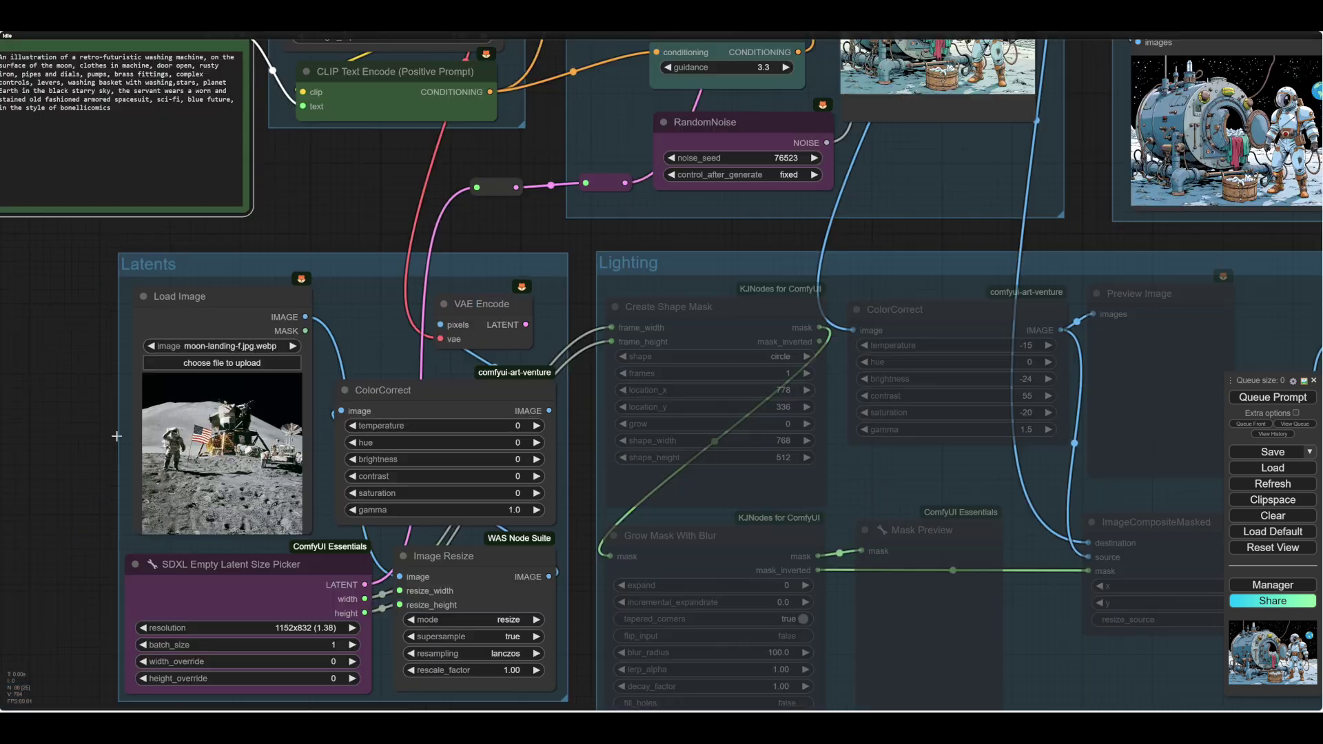
Raise the 1st Pass BasicScheduler denoise from 0.80 to 1.00
drag(53, 506, 66, 439)
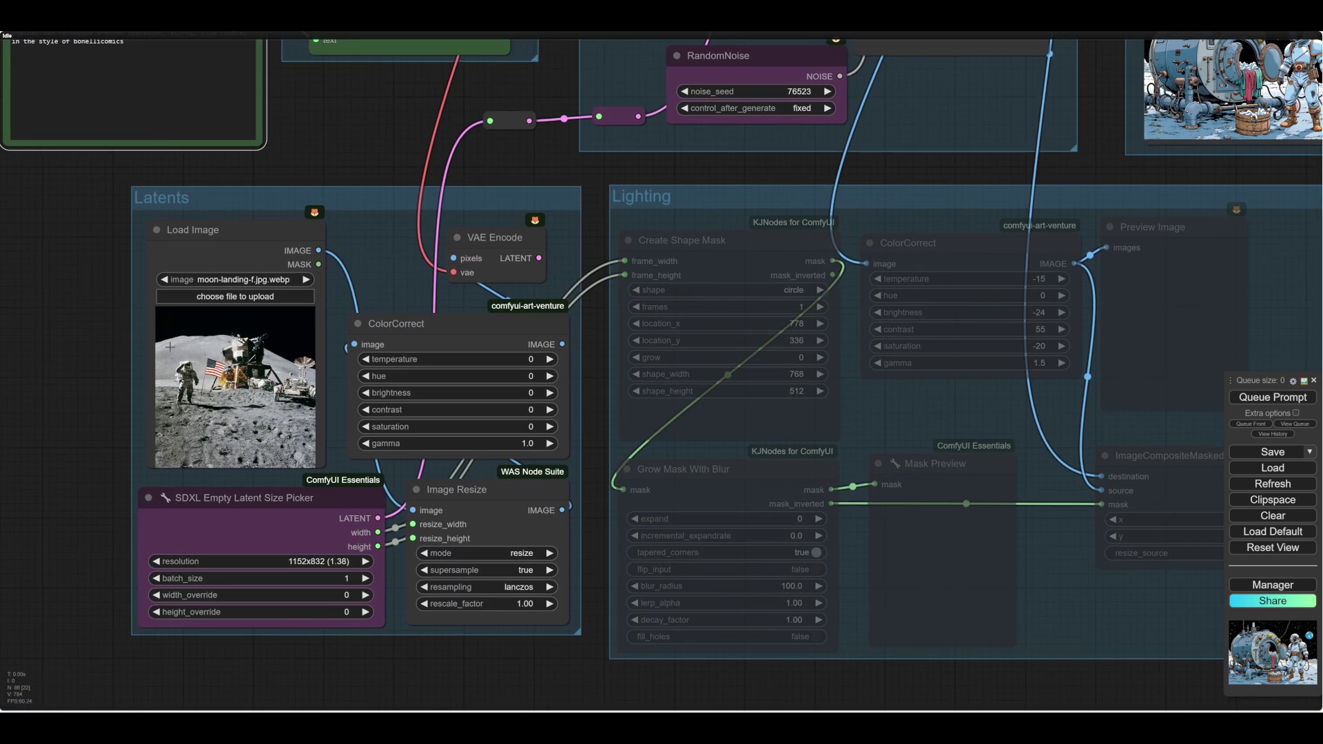
mouse_move(368, 141)
mouse_down()
mouse_move(347, 171)
mouse_move(358, 242)
mouse_move(376, 214)
mouse_move(380, 137)
mouse_up()
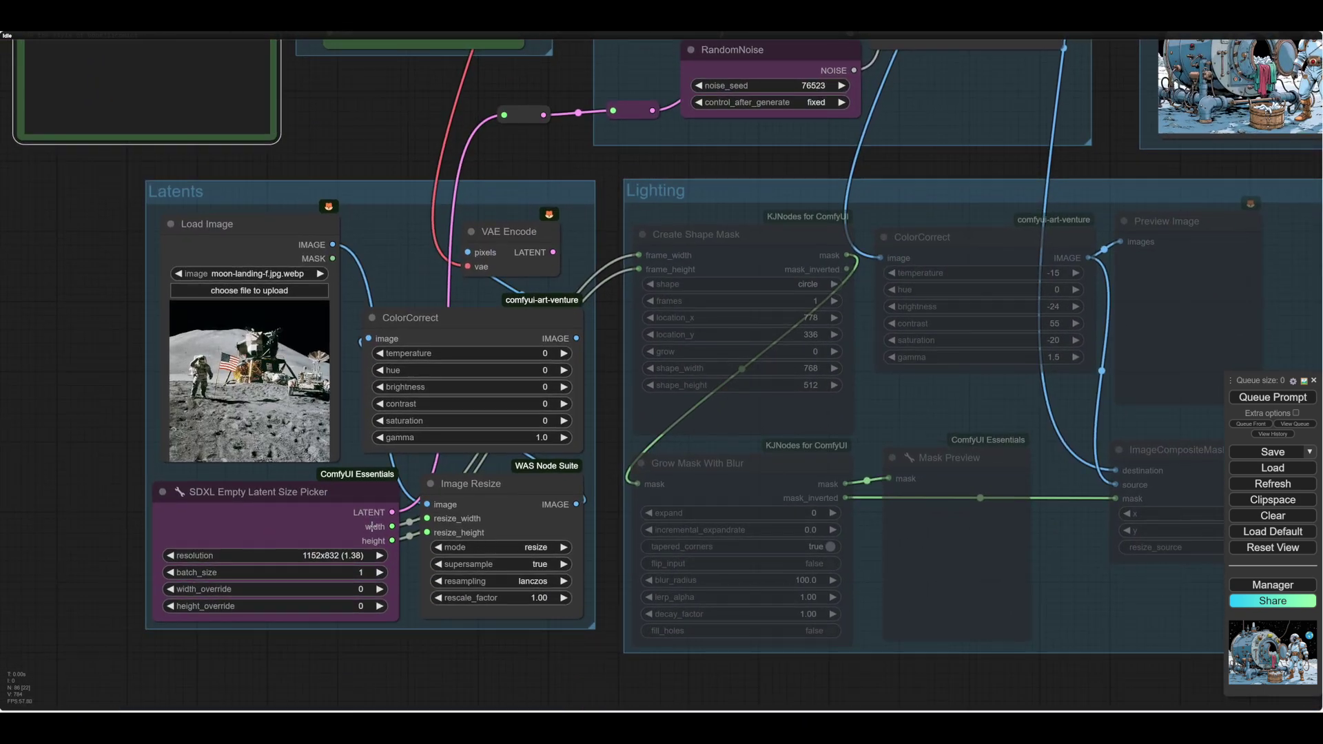
drag(455, 106, 241, 491)
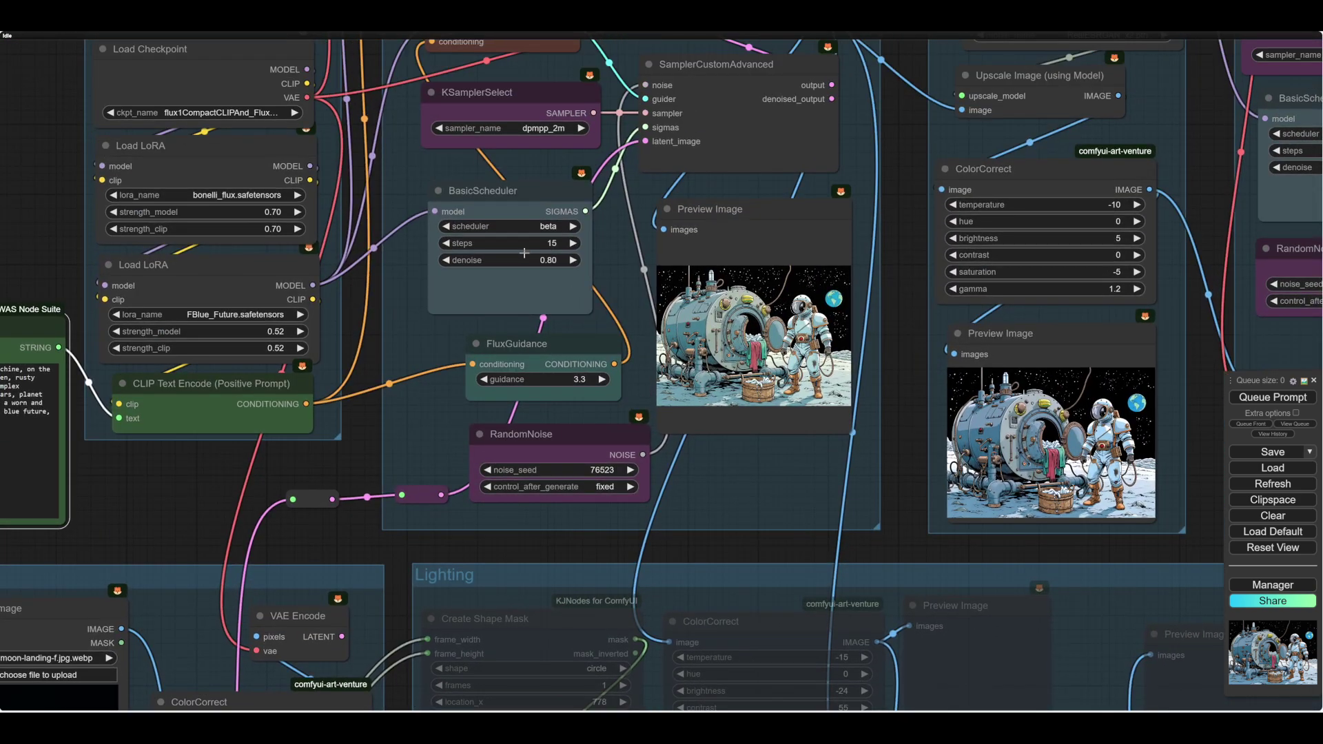
drag(526, 260, 562, 261)
drag(907, 282, 752, 354)
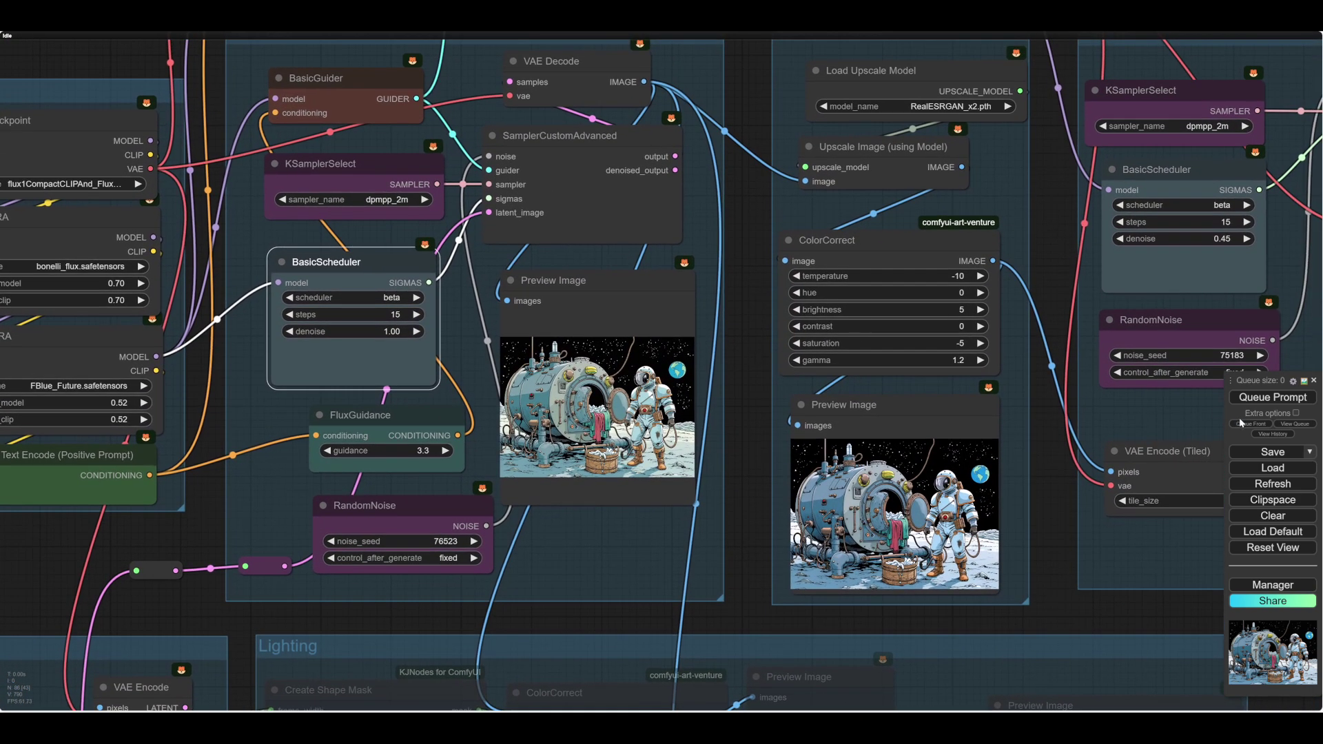
drag(1139, 615, 275, 548)
Set the UpscaleAdjust group's nodes to Never so they stop running
right_click(767, 469)
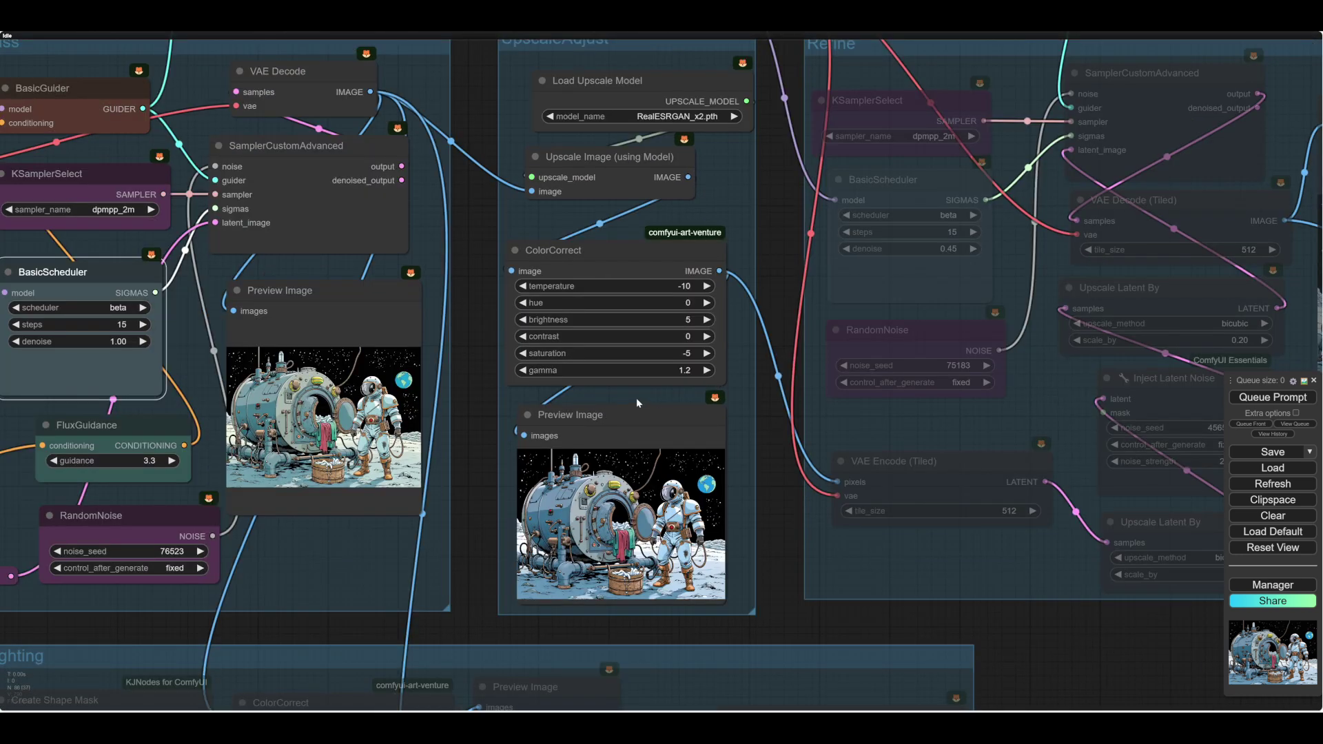
right_click(624, 396)
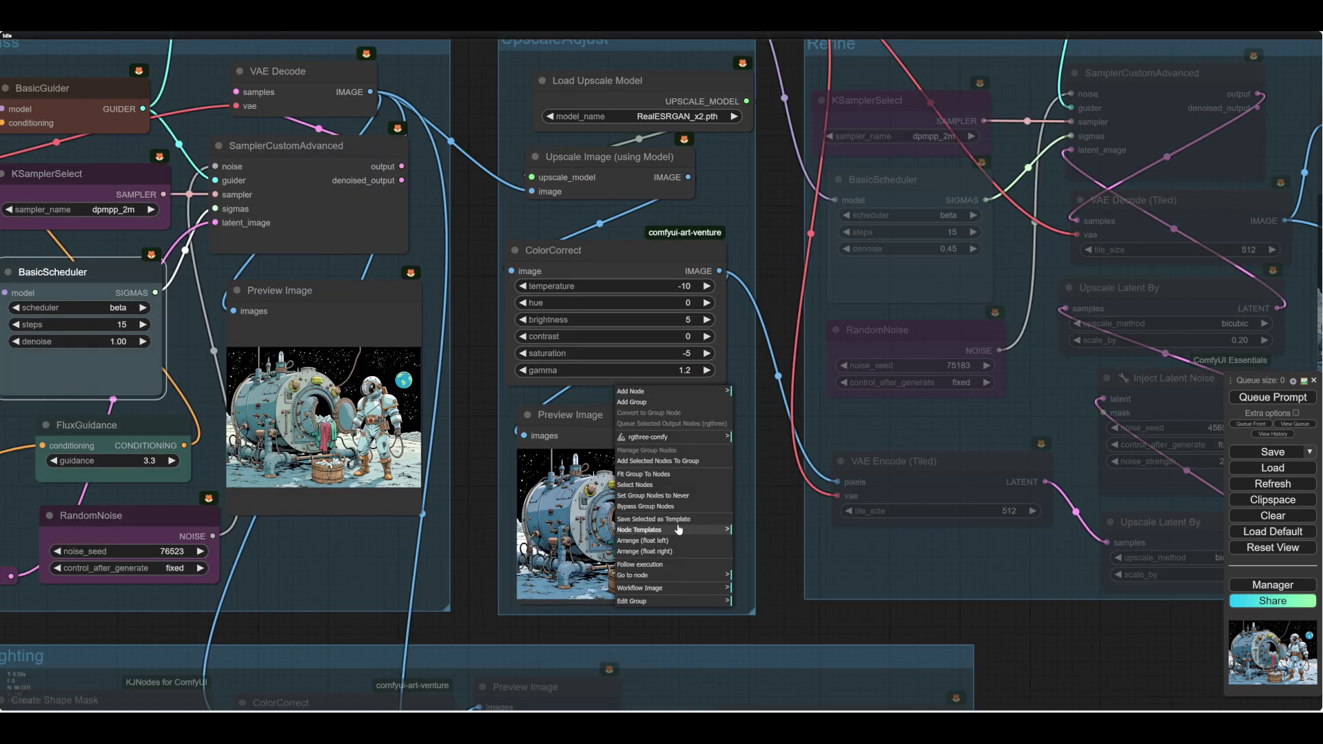
click(661, 495)
drag(480, 435, 656, 465)
Queue the workflow and zoom in on the astronaut-by-turquoise-washing-machine preview
click(1263, 399)
drag(670, 245, 722, 272)
scroll(569, 483, up, 11)
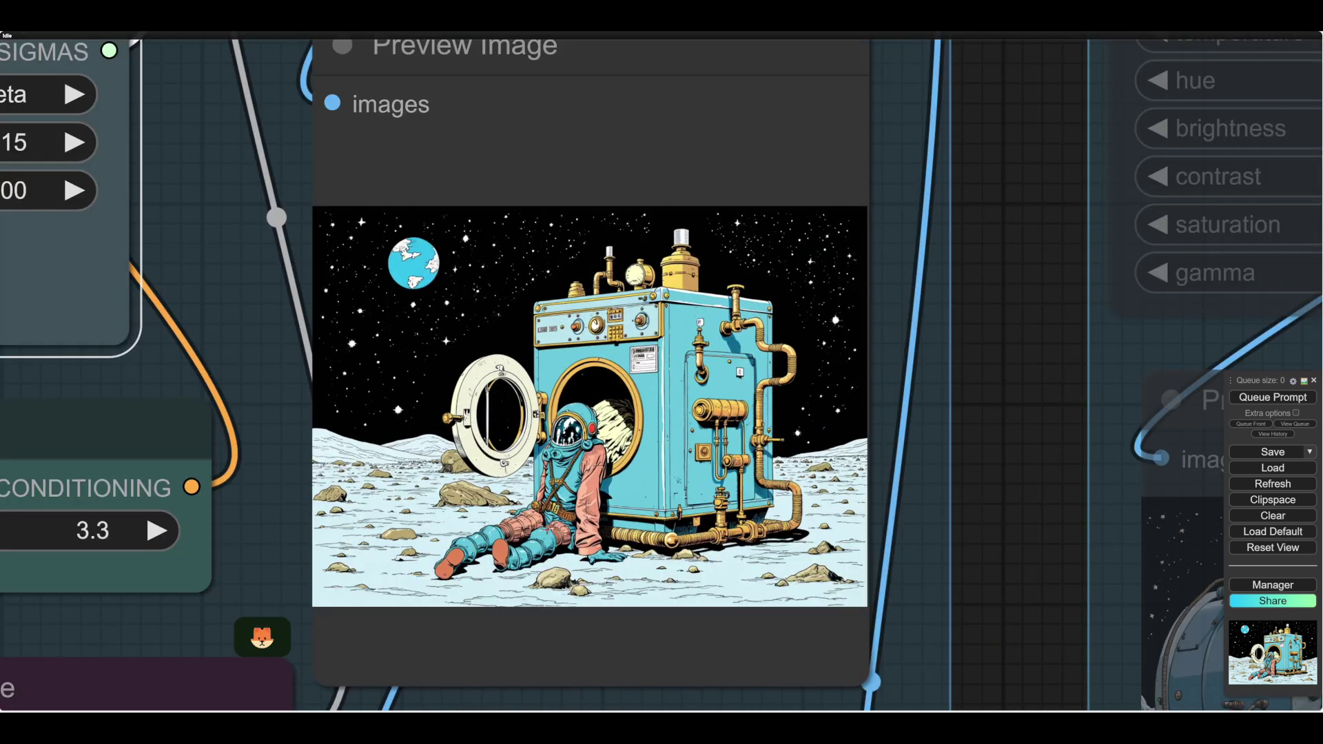
drag(1011, 509, 1078, 456)
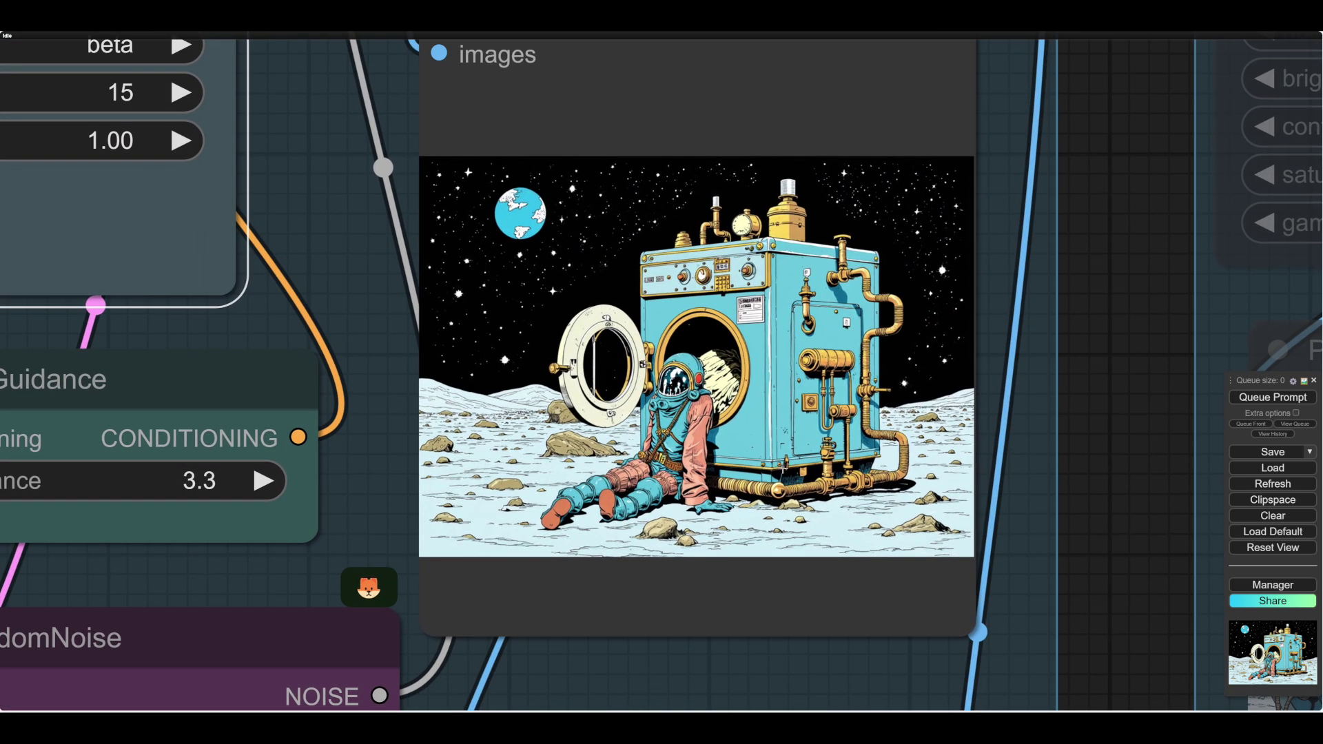
scroll(783, 466, up, 4)
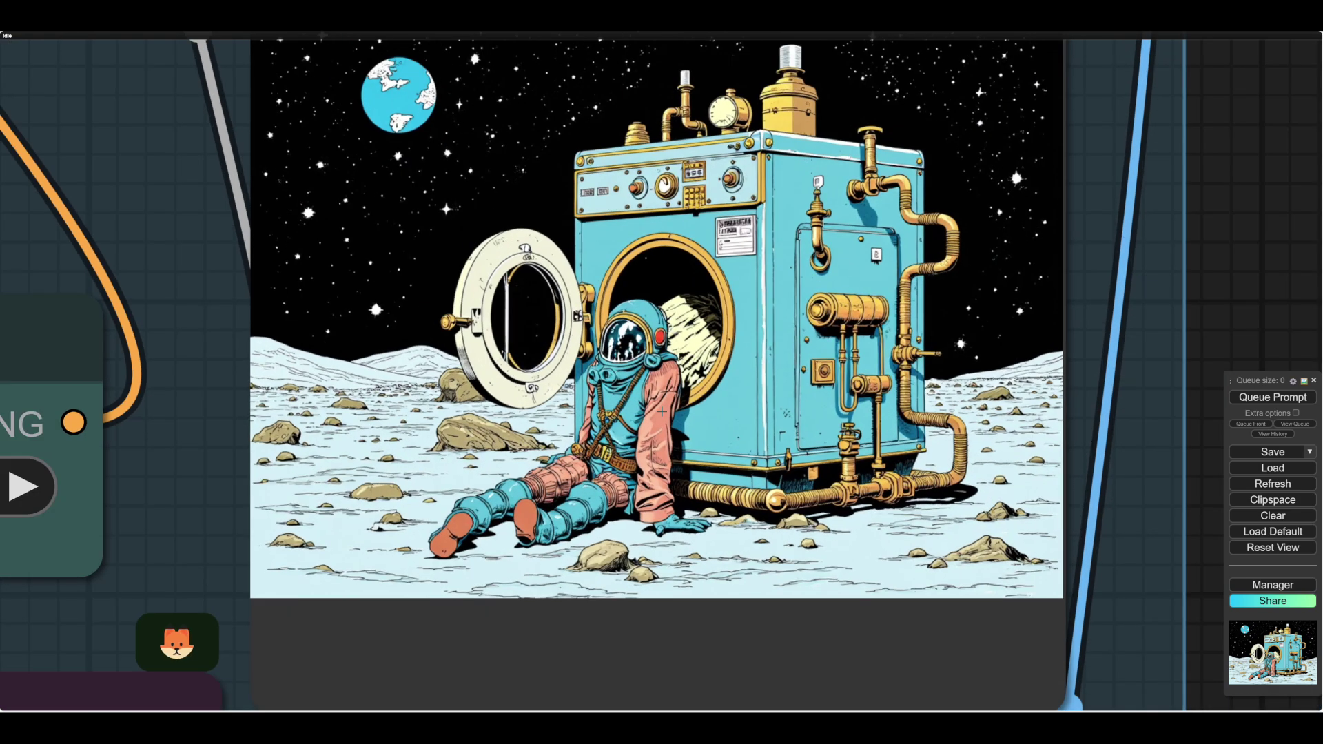
scroll(662, 411, down, 12)
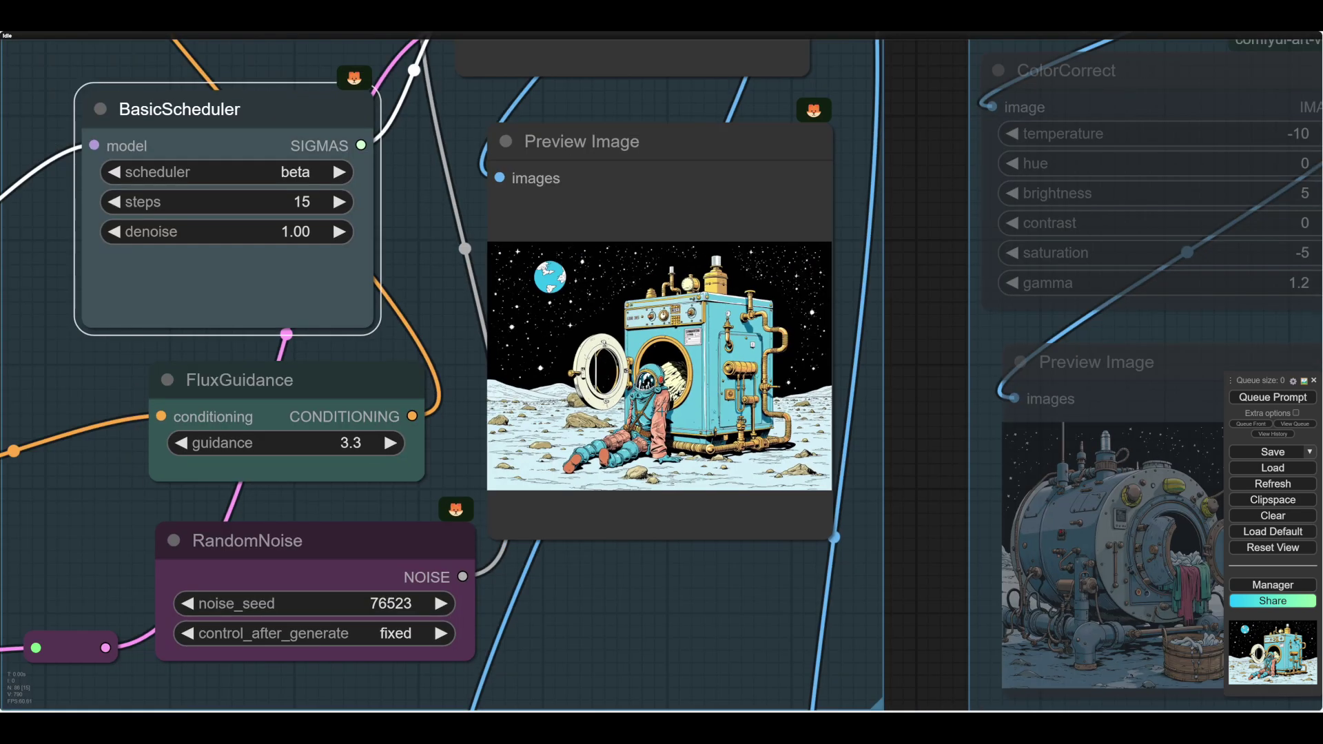
scroll(662, 411, up, 1)
drag(90, 548, 386, 582)
drag(796, 515, 715, 555)
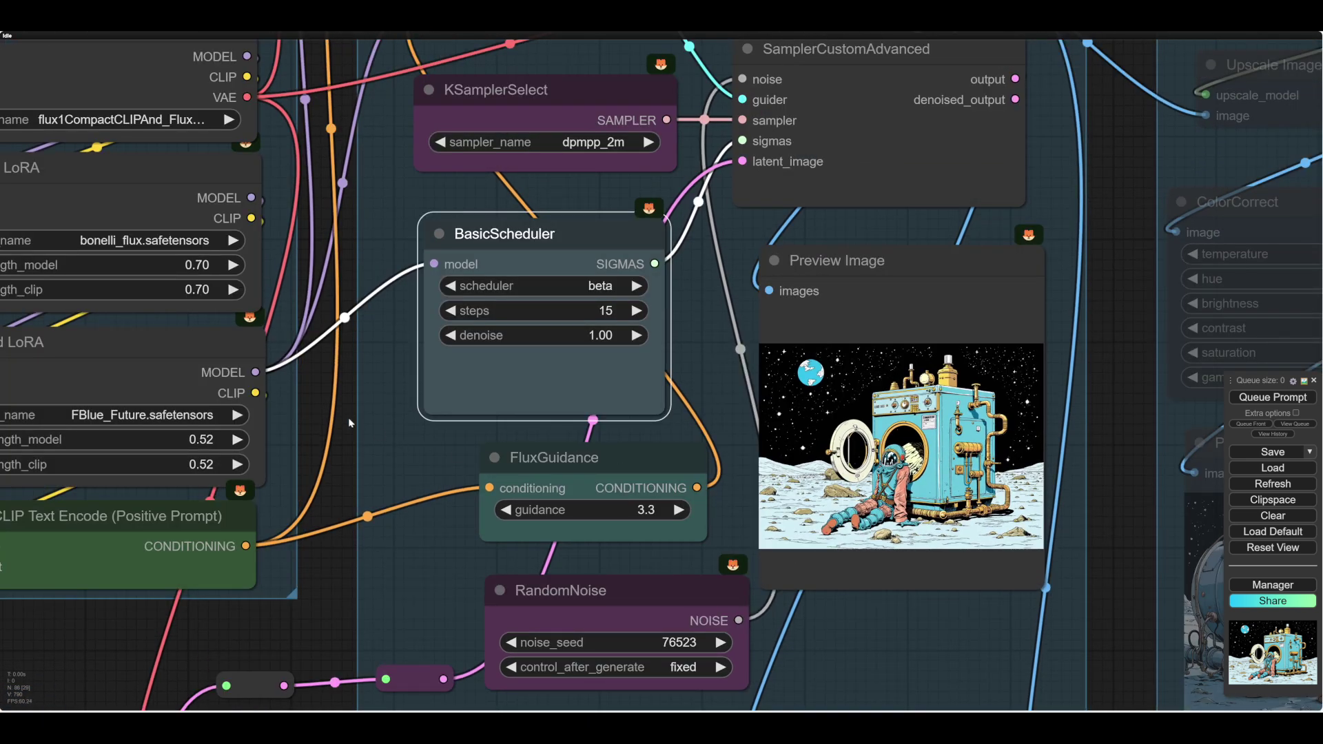
drag(313, 383, 524, 135)
Load the ComfyUI_temp_yxtne_00001_ render into the Load Image node
drag(248, 437, 610, 130)
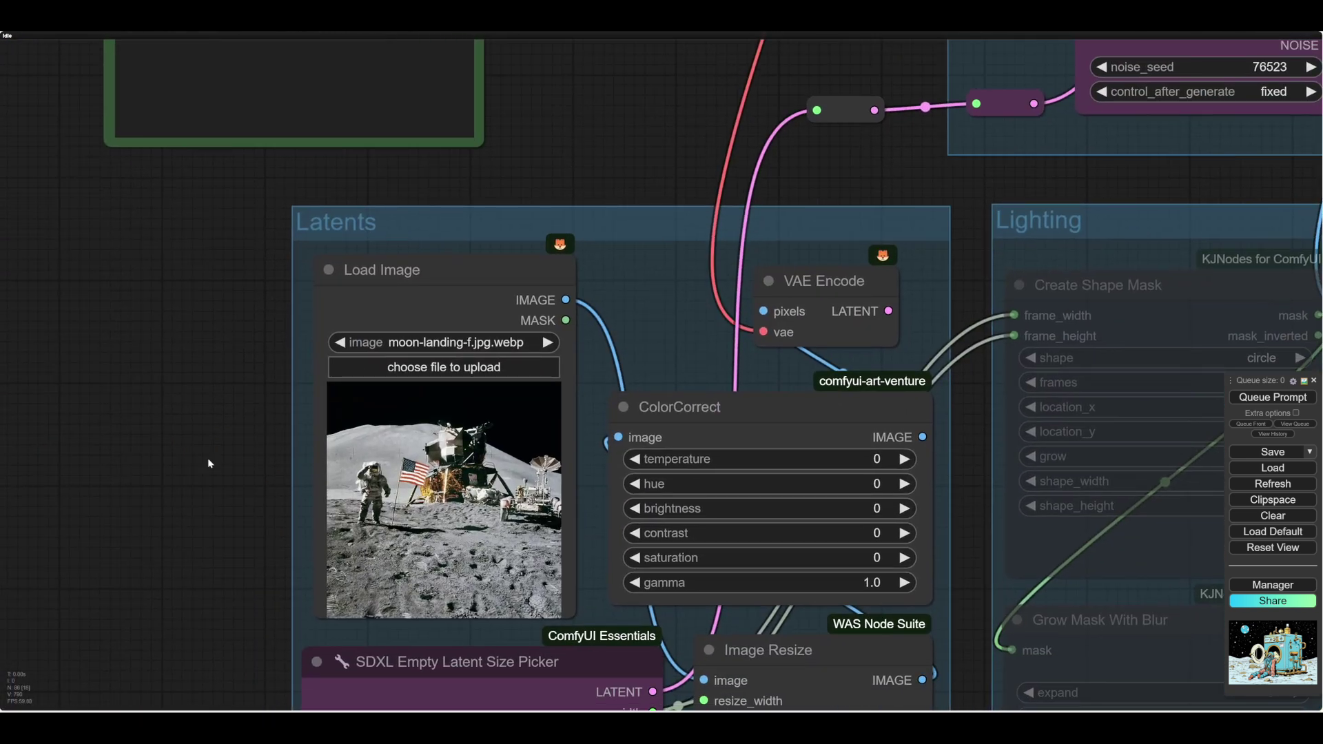
drag(192, 457, 126, 468)
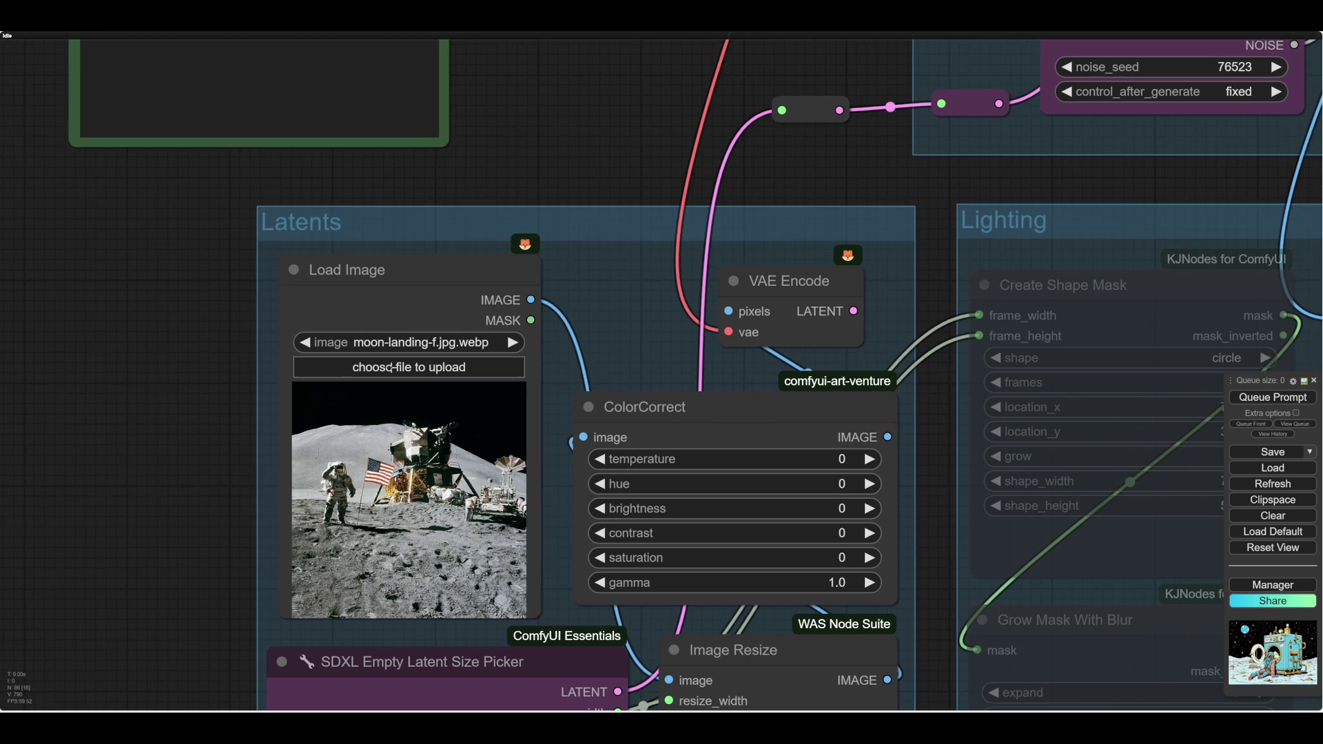
click(393, 370)
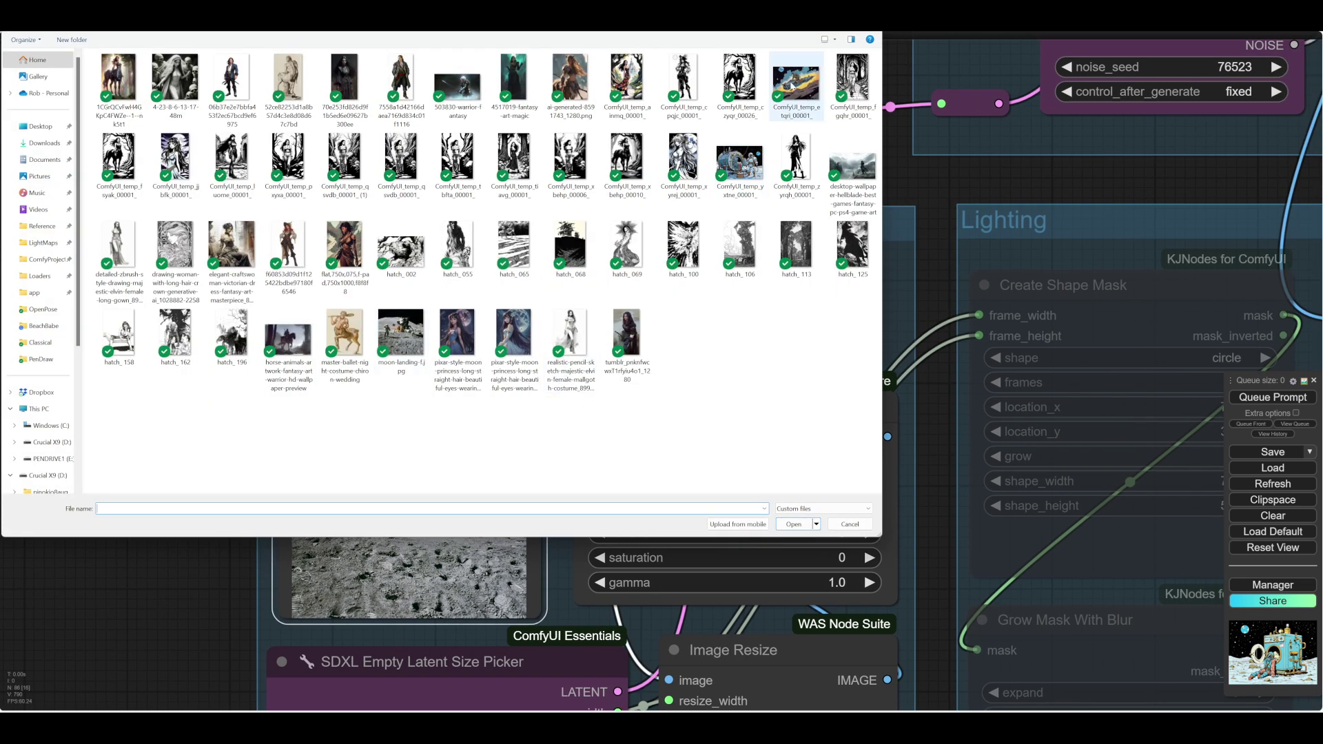
click(792, 86)
click(747, 163)
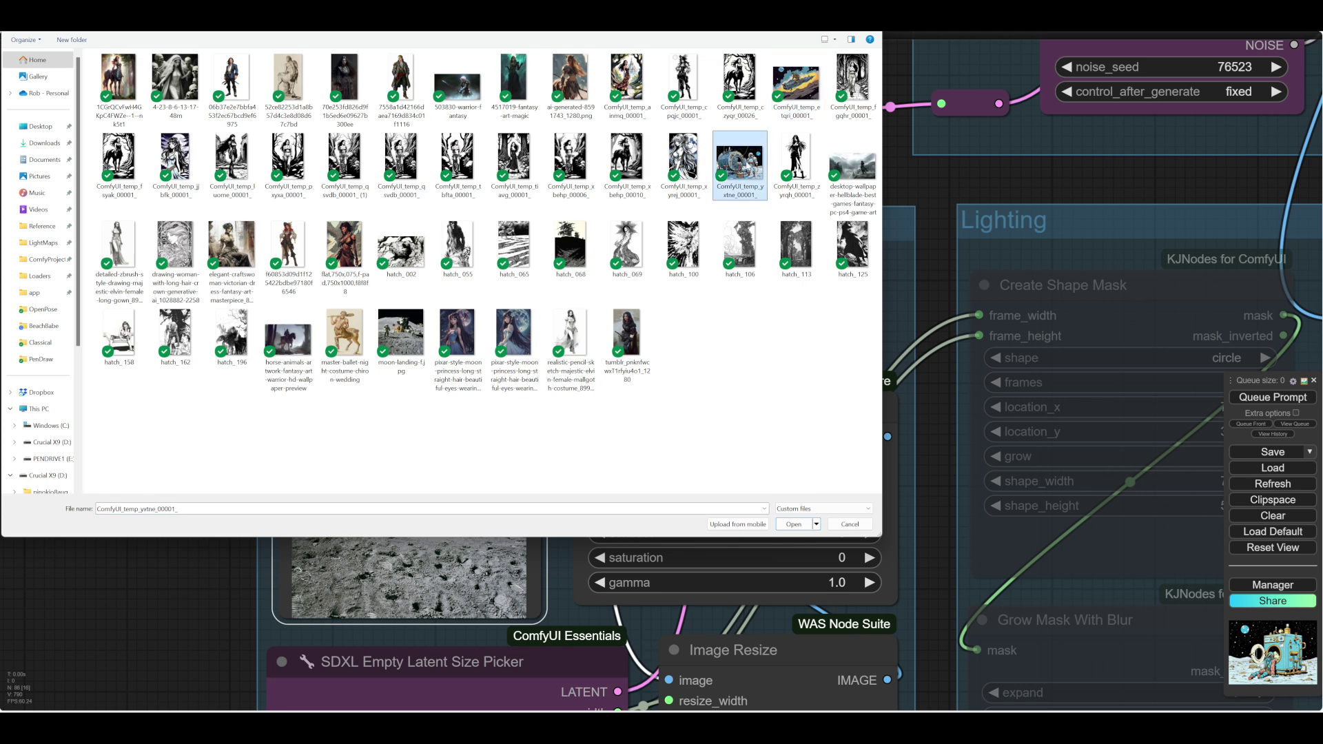
click(792, 525)
drag(122, 474, 118, 474)
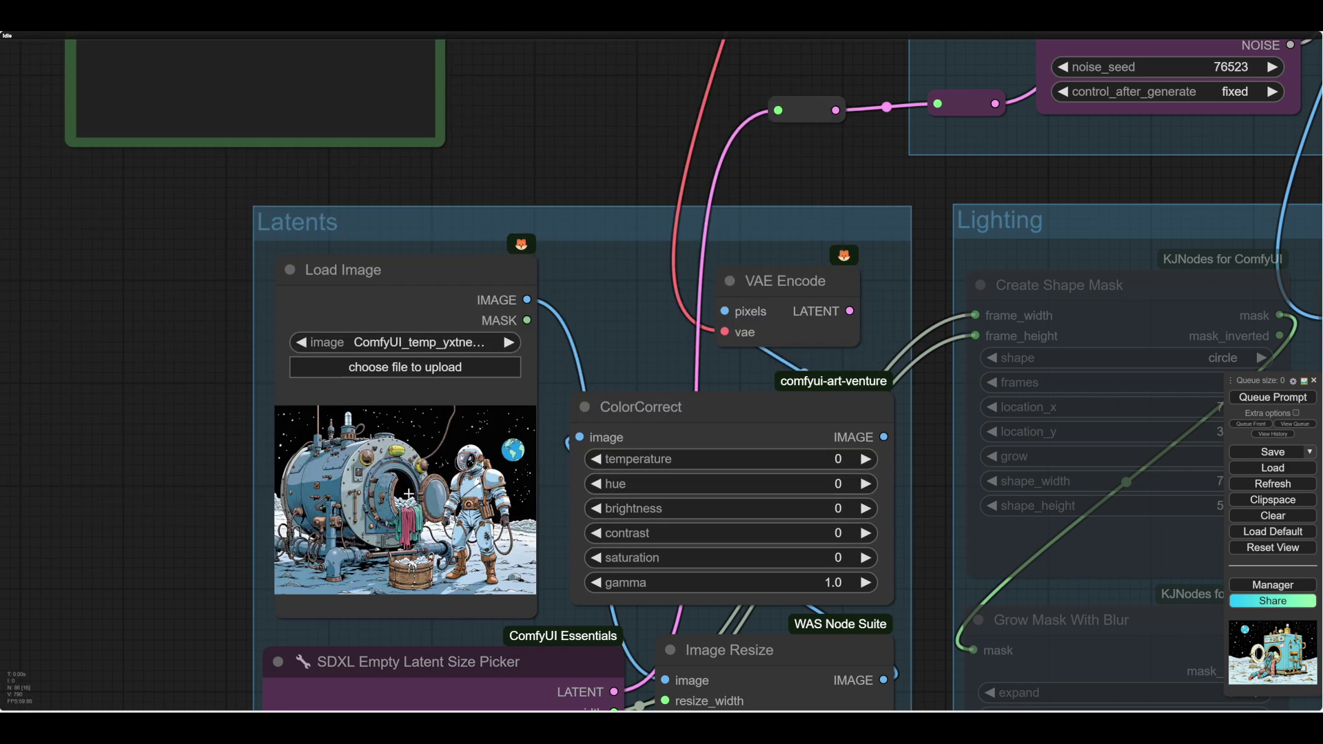
Replace it with the horse-animals-artwork-fantasy-art-warrior-hd-wallpaper-preview image
drag(595, 98, 620, 61)
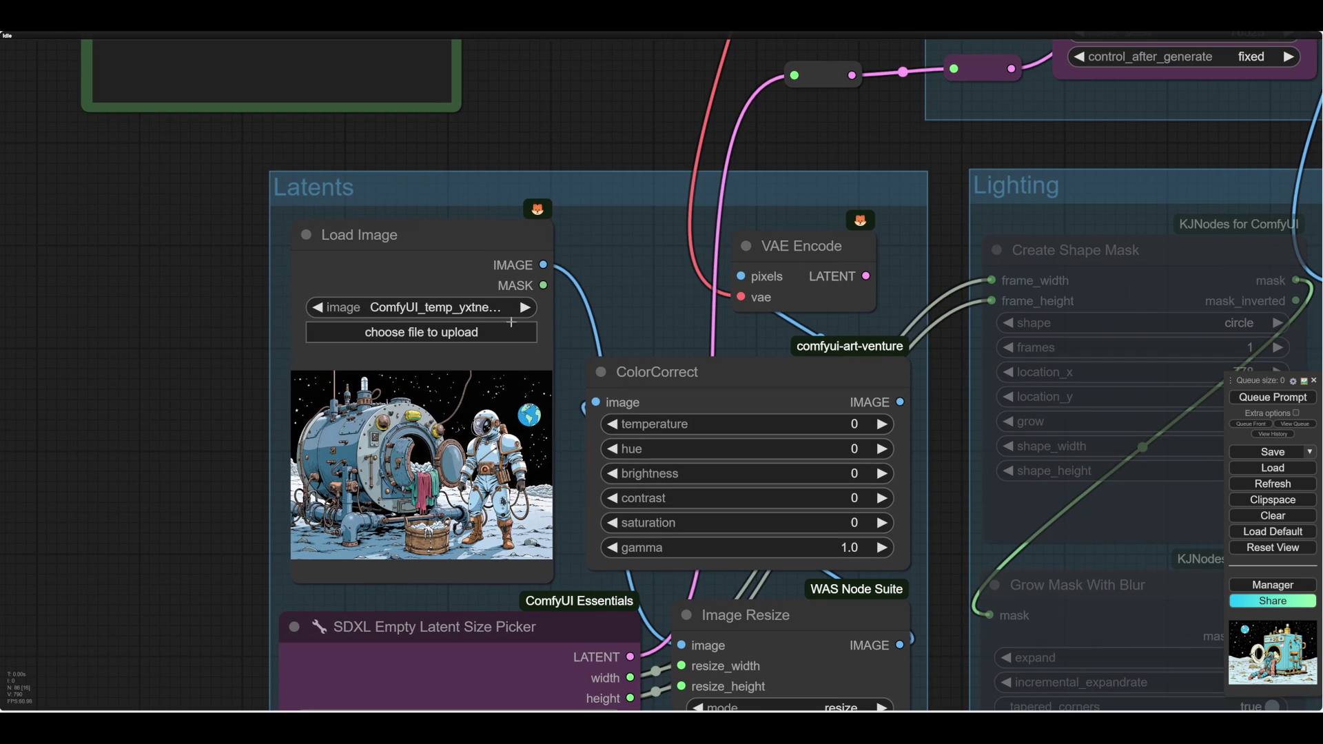
click(430, 334)
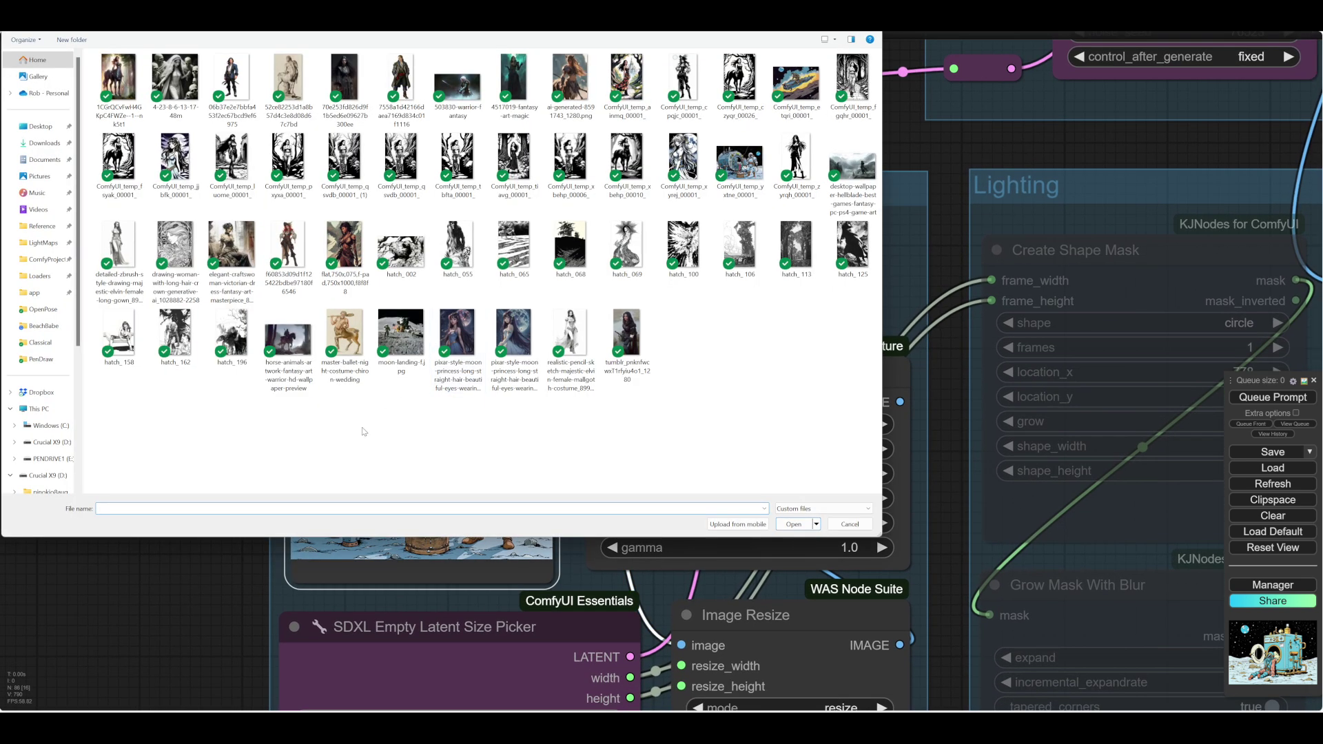
click(288, 341)
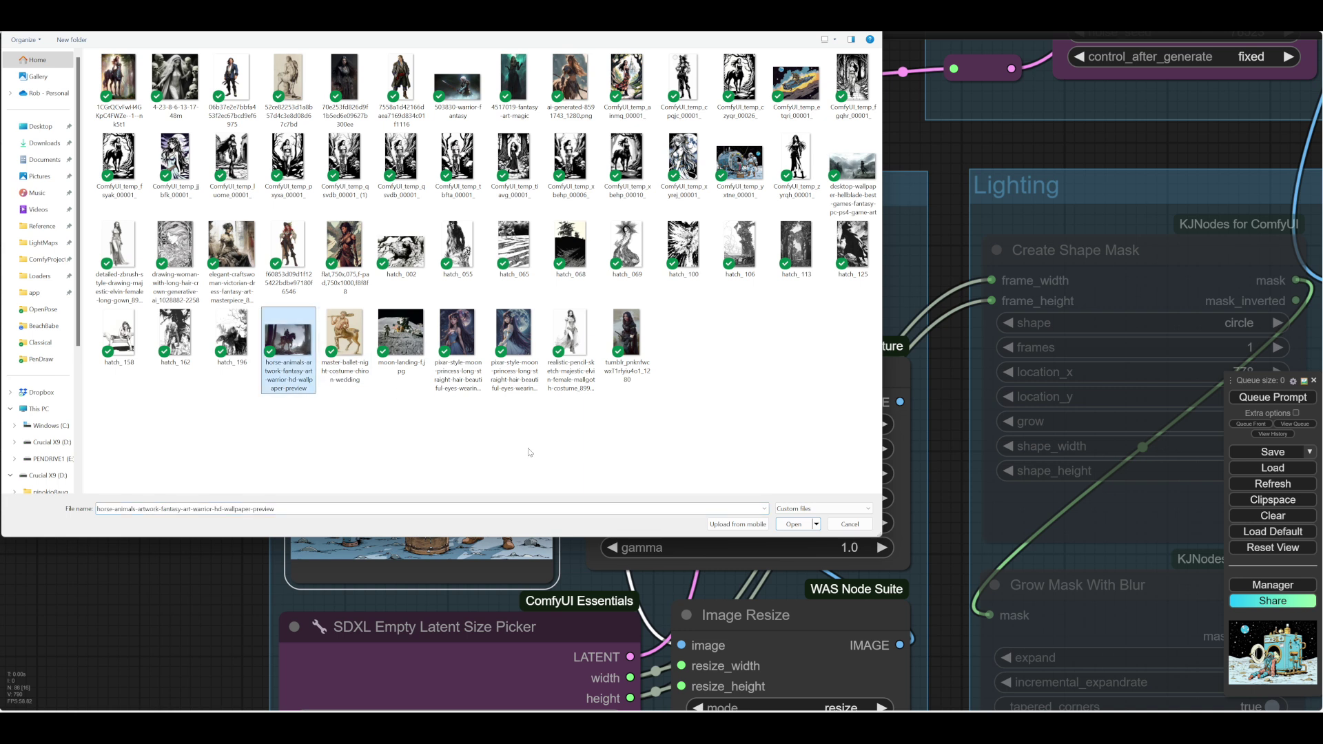
click(793, 525)
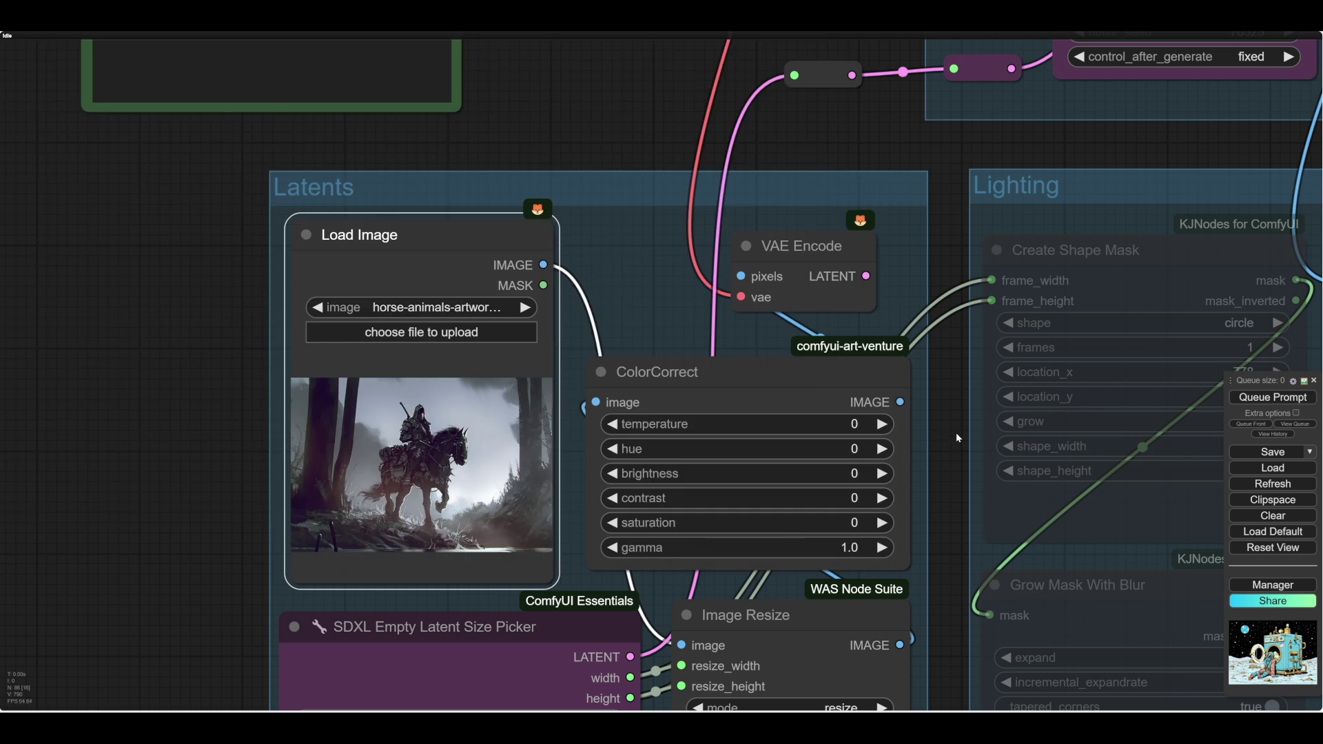
Route VAE Encode's LATENT into the reroute, set denoise to 0.80 and guidance to 3.0
drag(957, 432, 710, 606)
drag(617, 196, 419, 247)
drag(424, 516, 512, 309)
drag(451, 267, 253, 532)
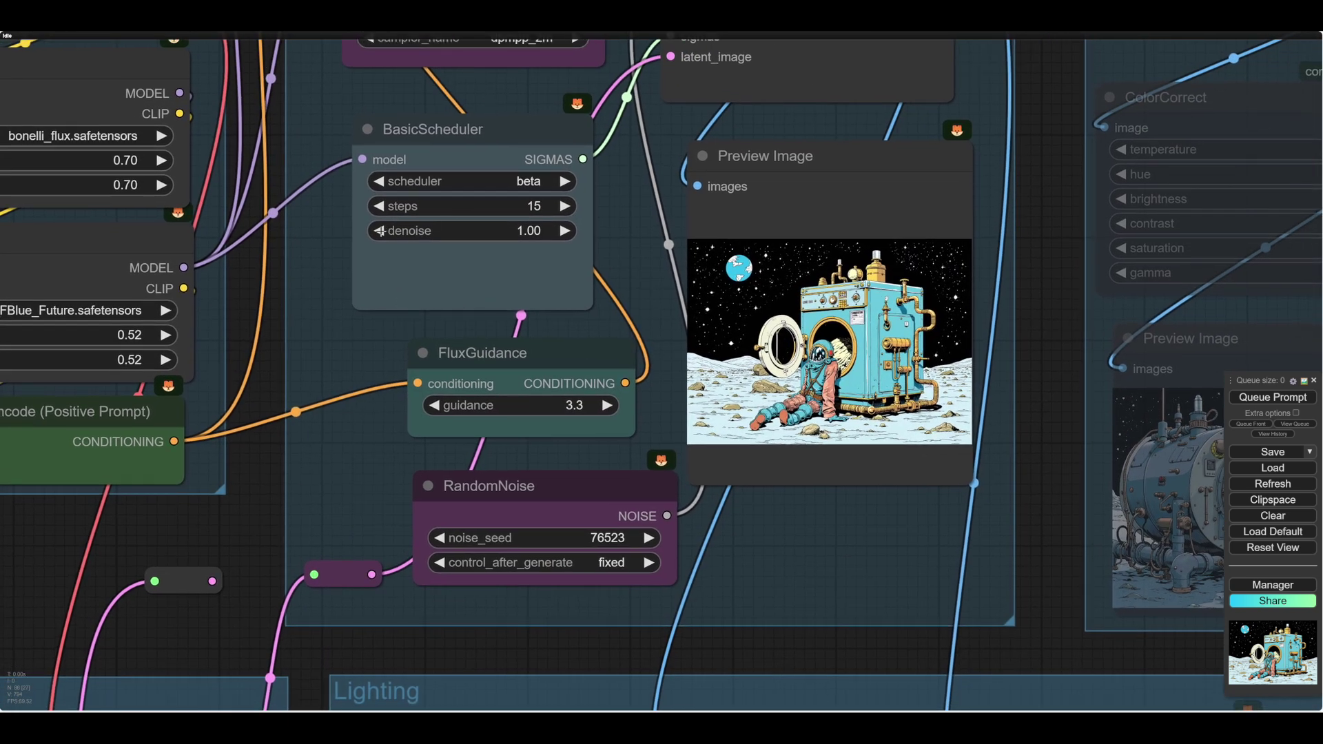
drag(383, 231, 377, 231)
drag(438, 406, 436, 406)
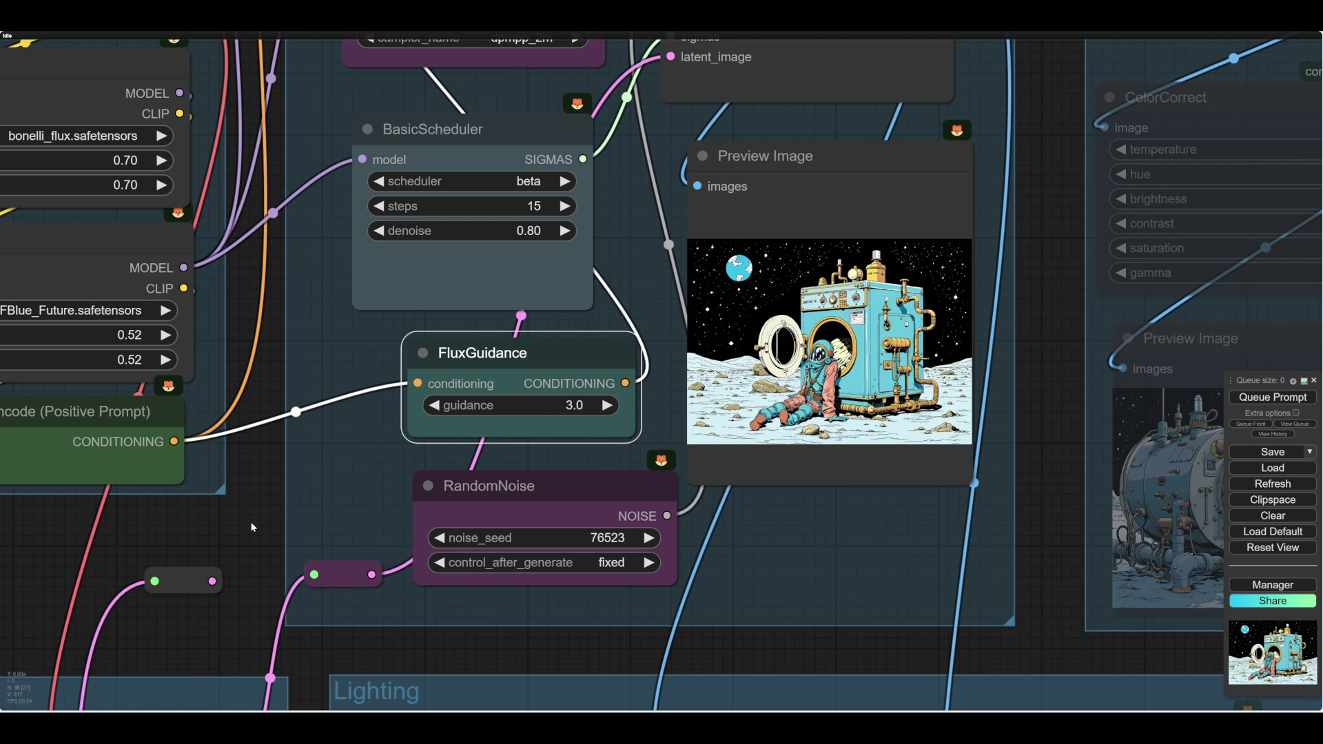
Pan and zoom across the Loader group toward the 1st Pass sampler and upscale nodes
drag(250, 527, 625, 561)
drag(648, 380, 638, 435)
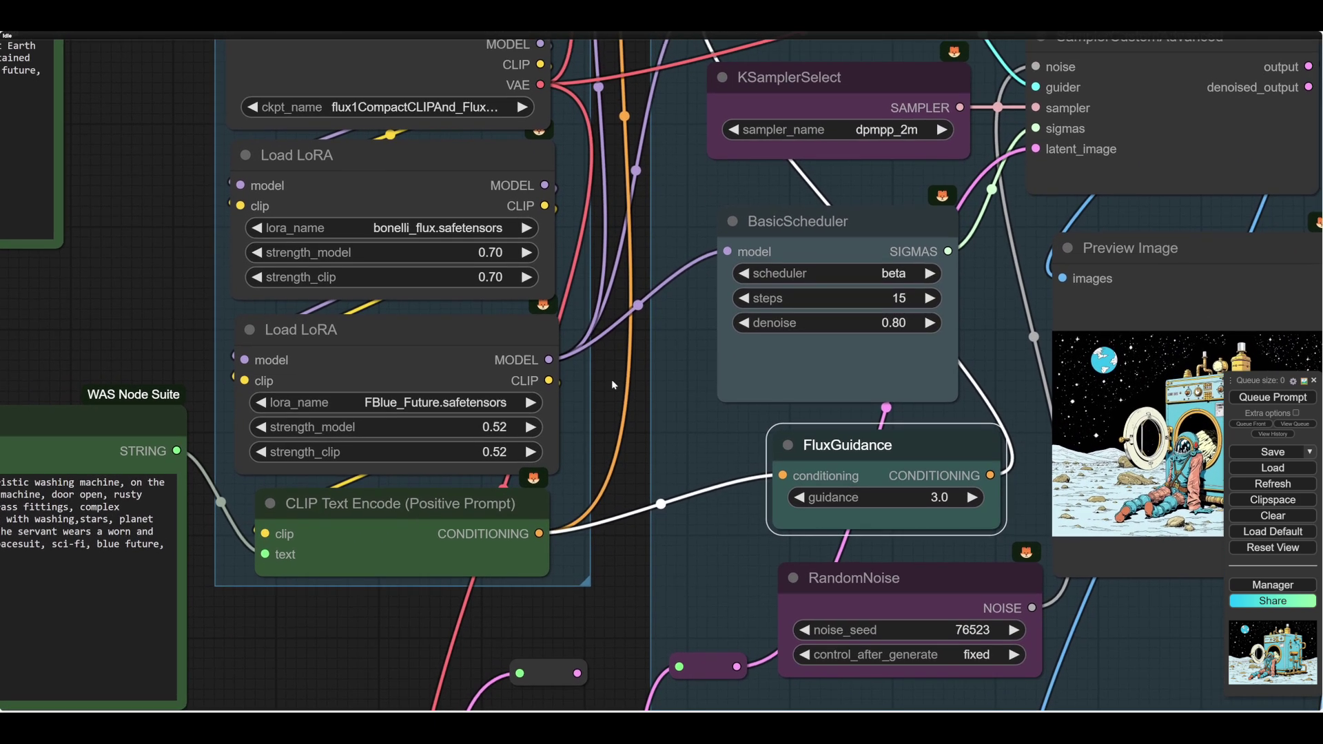
drag(611, 380, 603, 423)
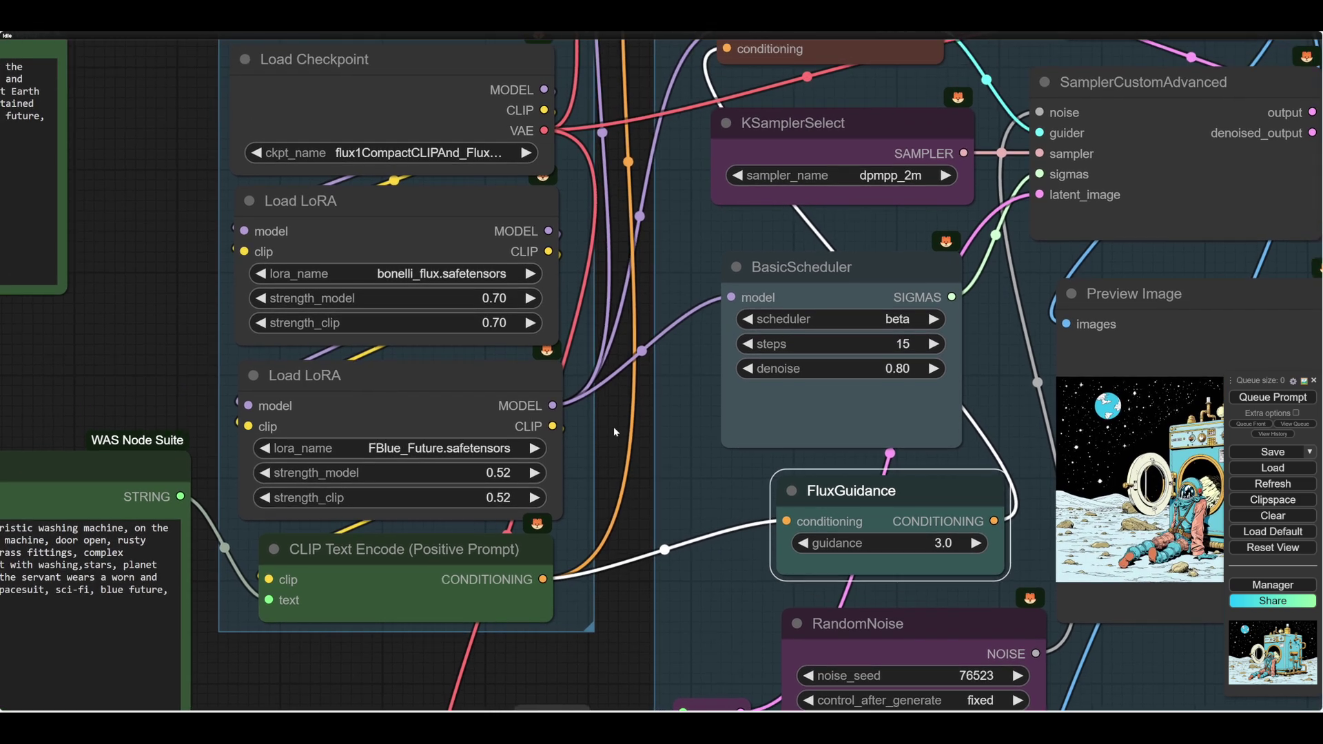
drag(616, 433, 644, 430)
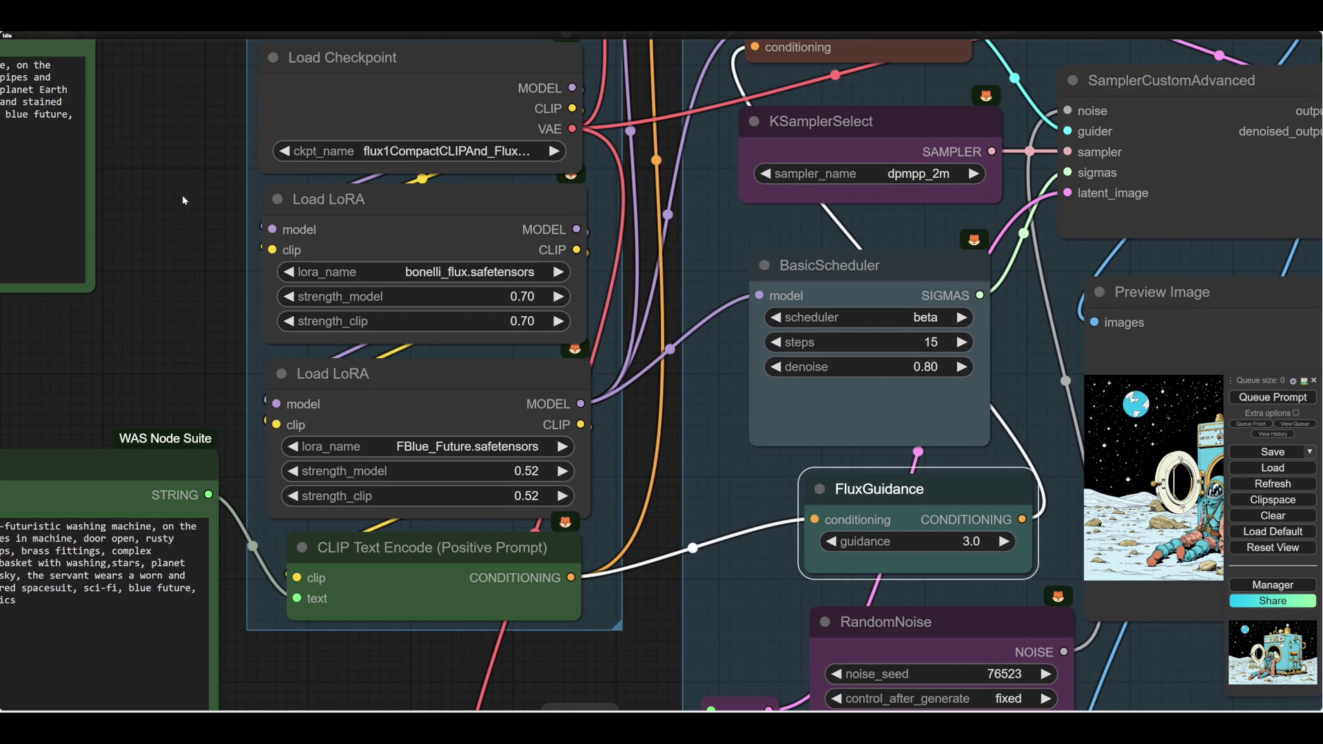
drag(183, 200, 195, 253)
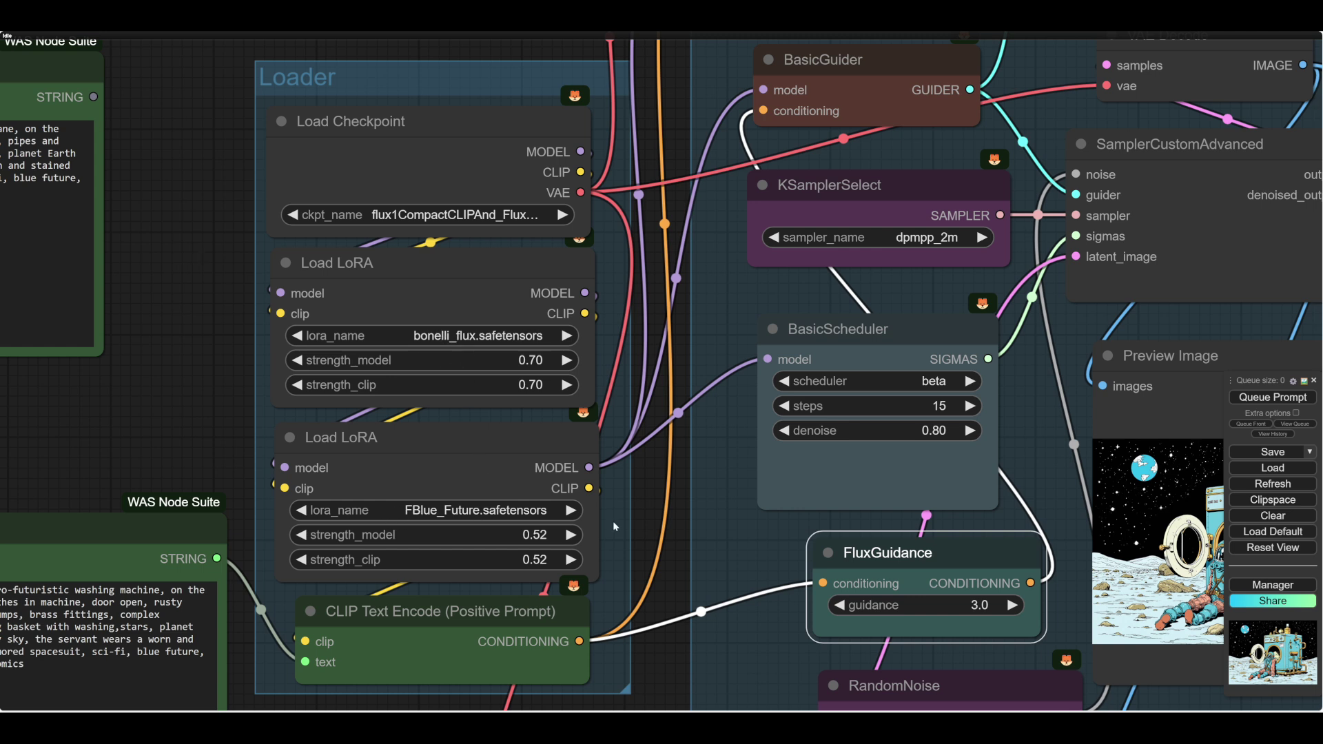
drag(664, 575, 544, 534)
scroll(611, 580, down, 1)
scroll(544, 531, down, 2)
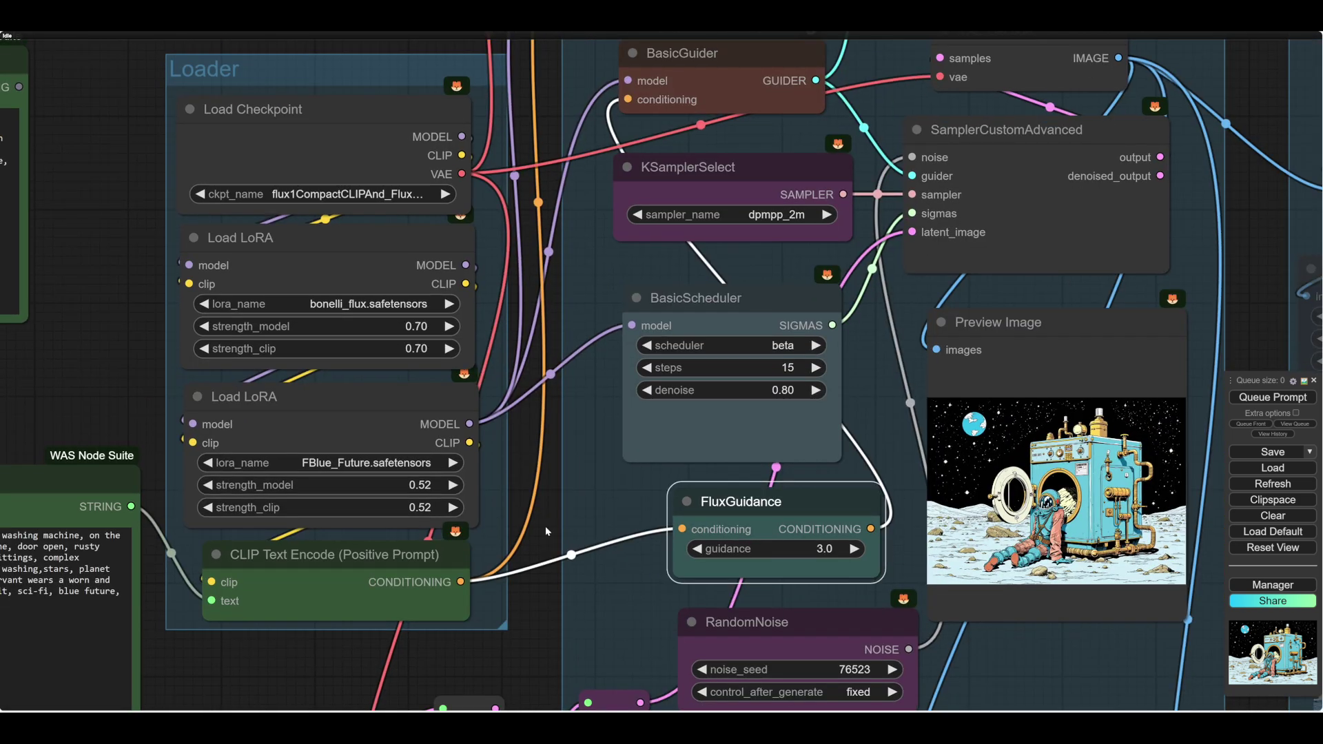
drag(544, 594, 495, 591)
scroll(484, 630, right, 8)
scroll(448, 620, down, 2)
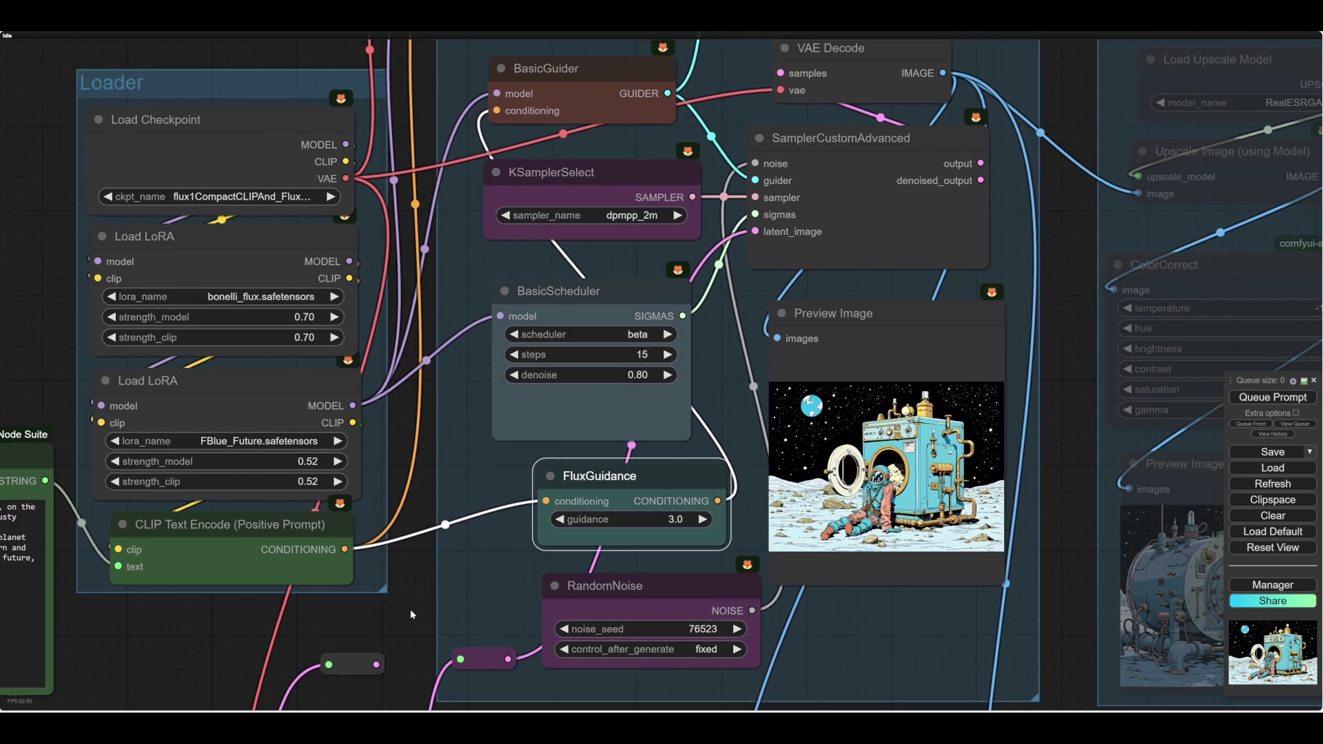
Queue the workflow and zoom in on the new seed-76525 washing-machine preview
scroll(936, 540, right, 2)
scroll(936, 539, up, 2)
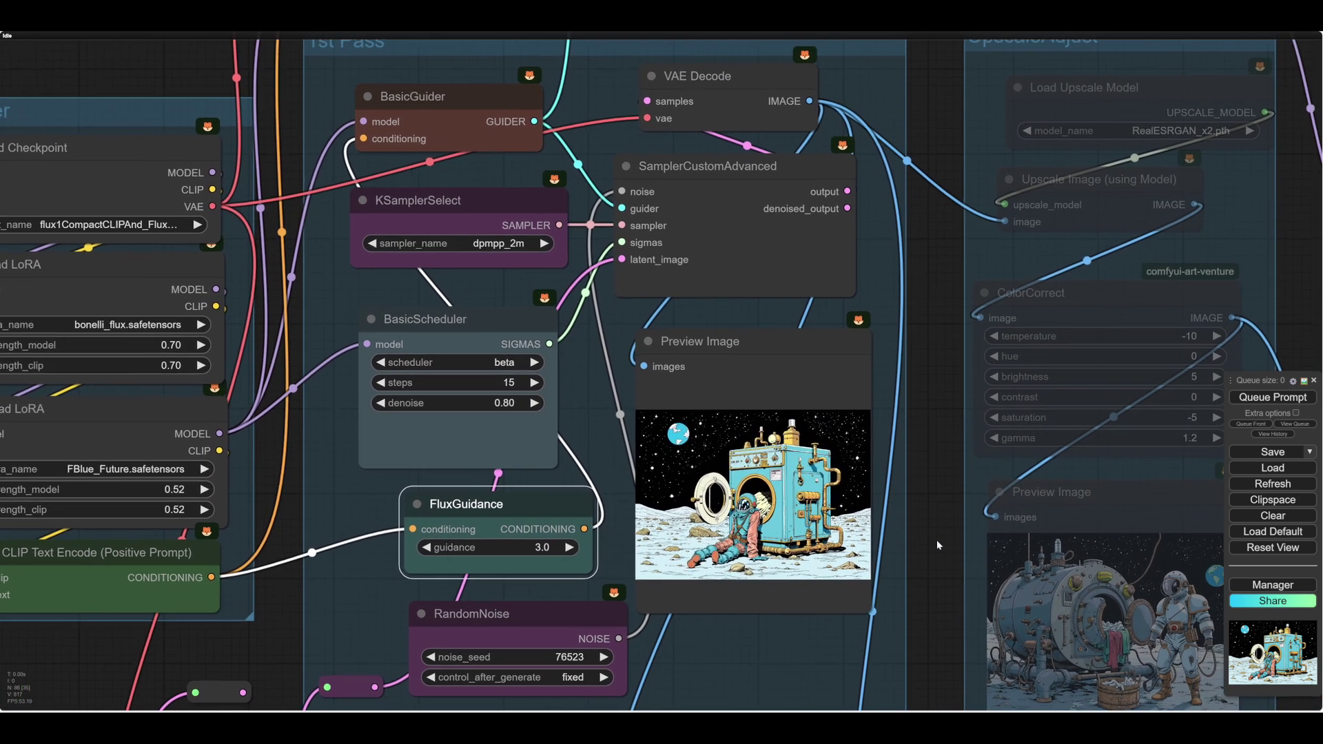
click(1272, 398)
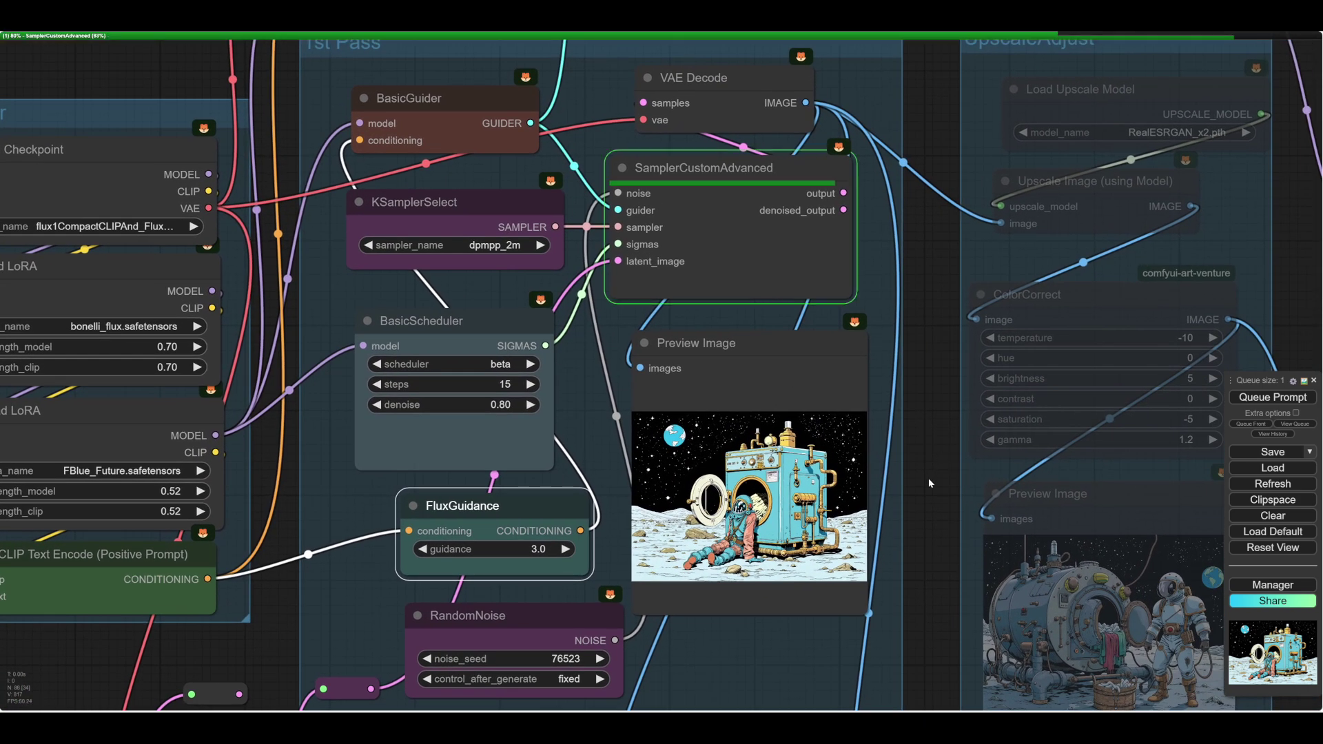
drag(900, 559, 894, 541)
scroll(725, 486, up, 6)
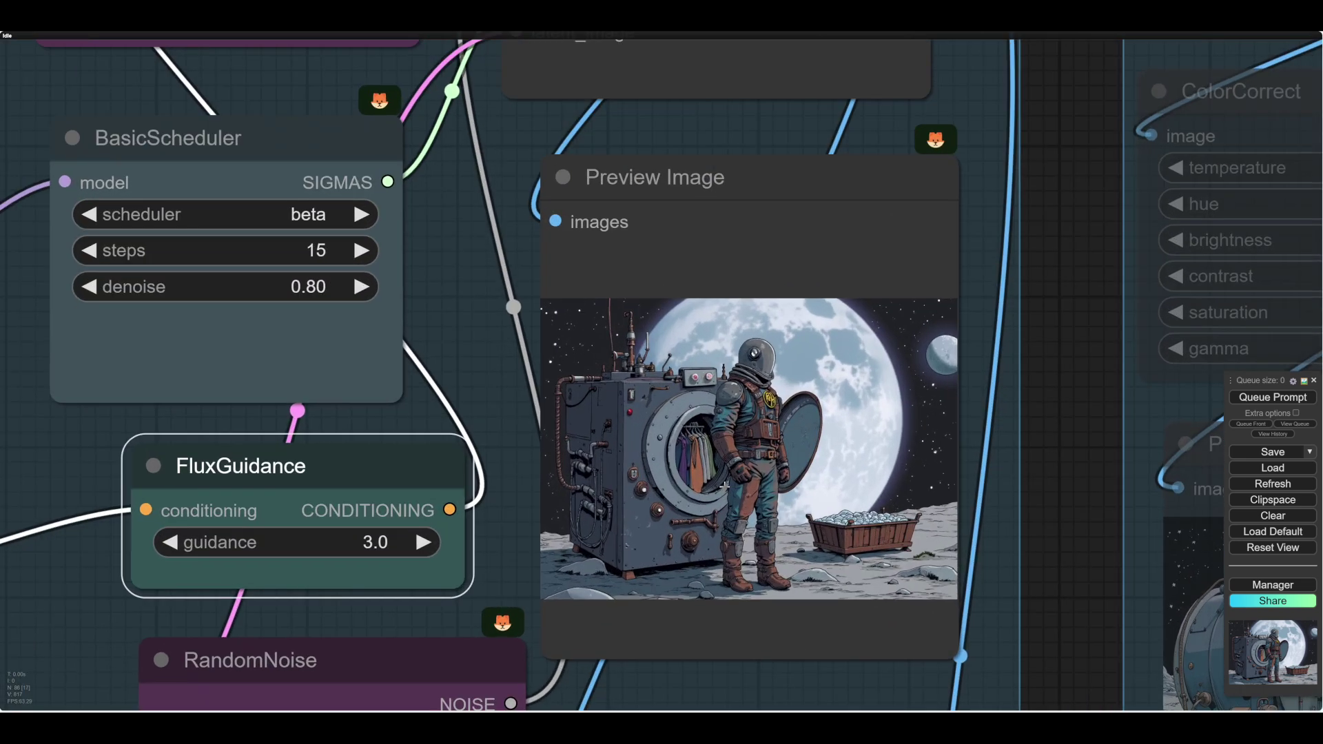
scroll(725, 486, up, 3)
scroll(826, 498, down, 1)
scroll(827, 497, down, 1)
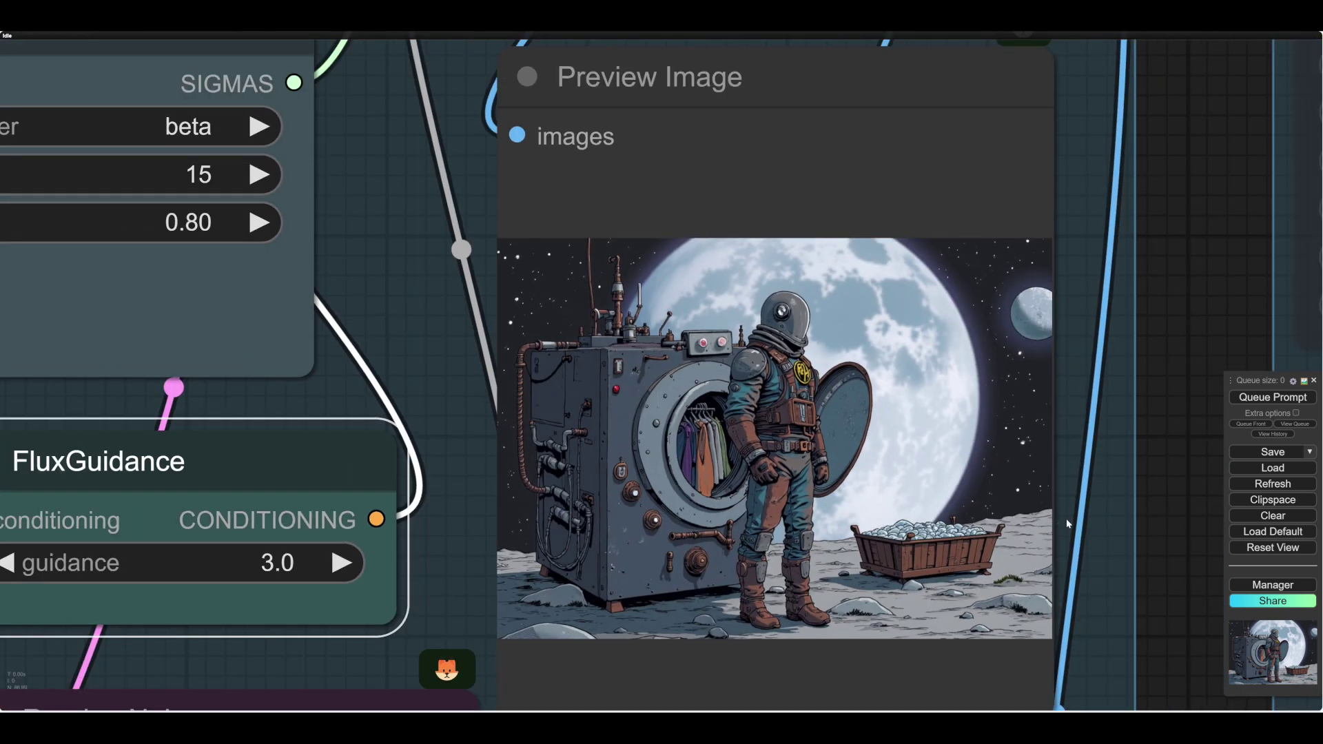
Zoom back out from the preview to the sampler and upscale nodes
drag(1200, 527, 1149, 528)
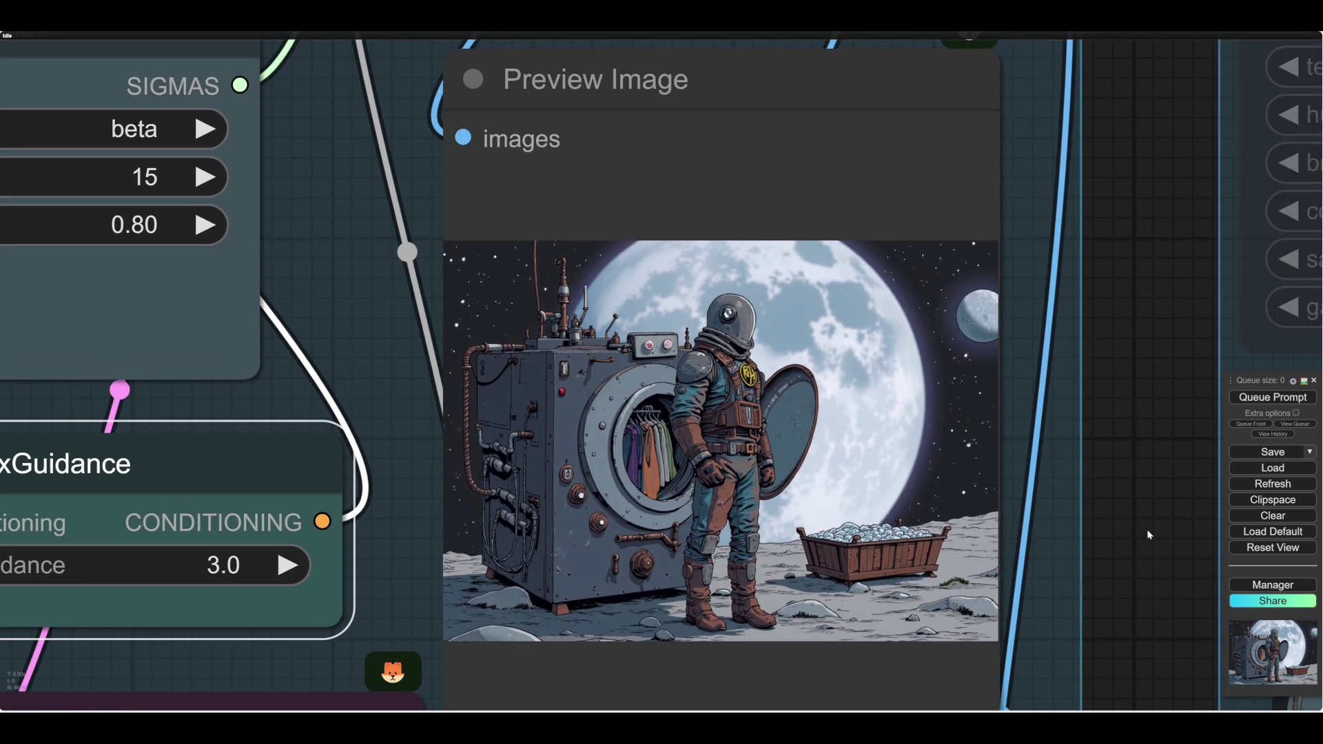
scroll(1147, 529, down, 2)
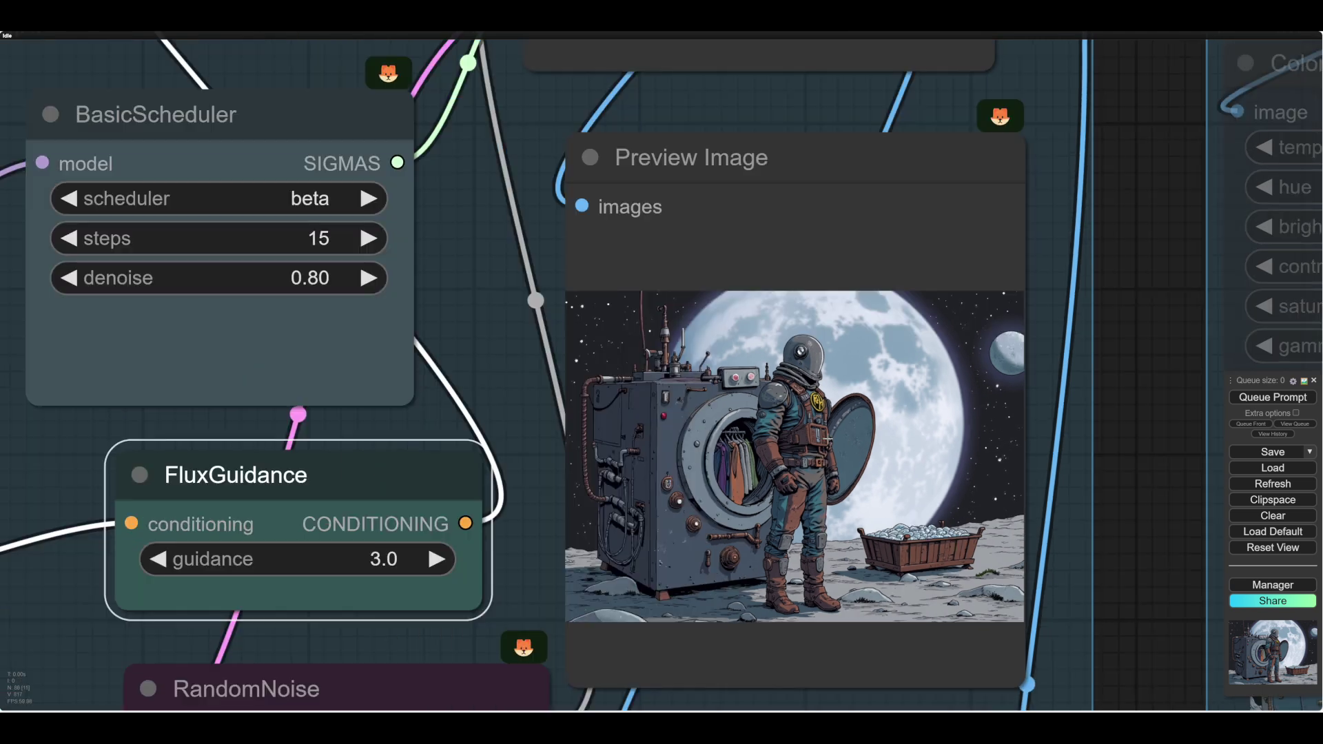
drag(1184, 576, 1175, 553)
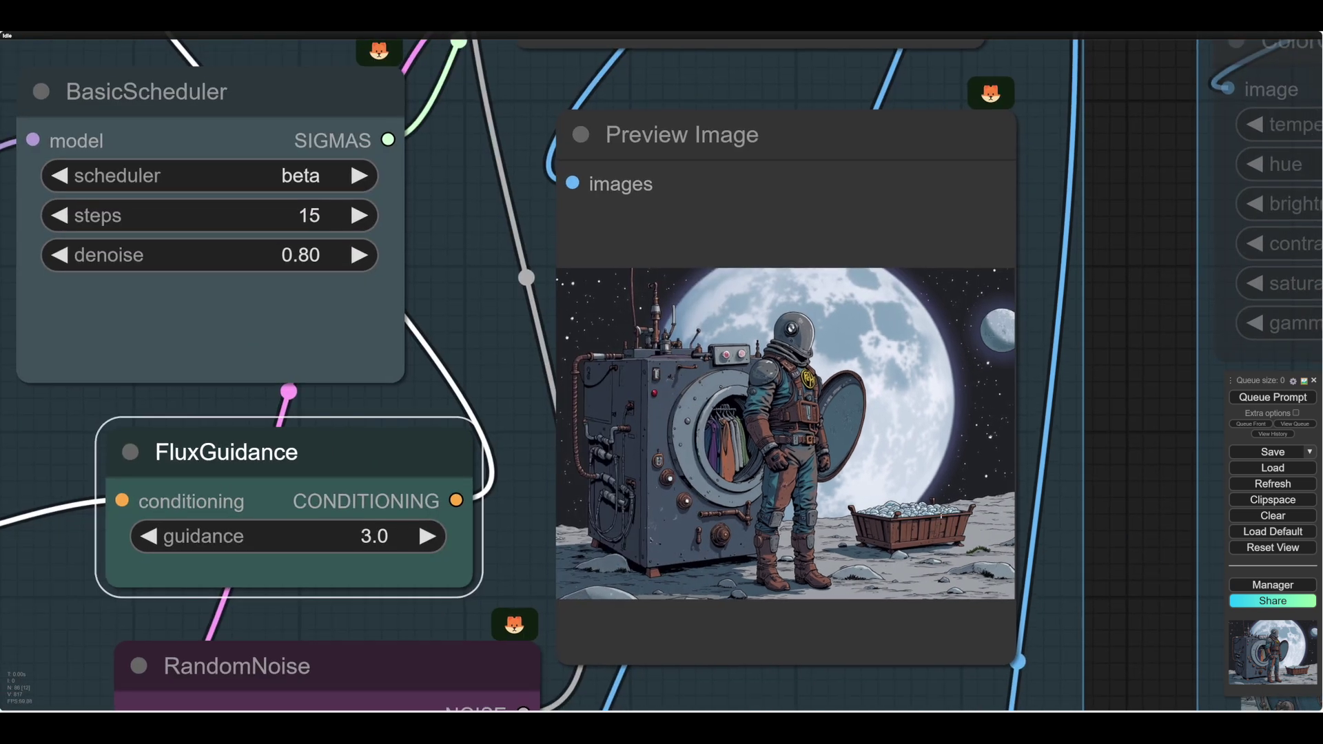
scroll(1128, 573, down, 1)
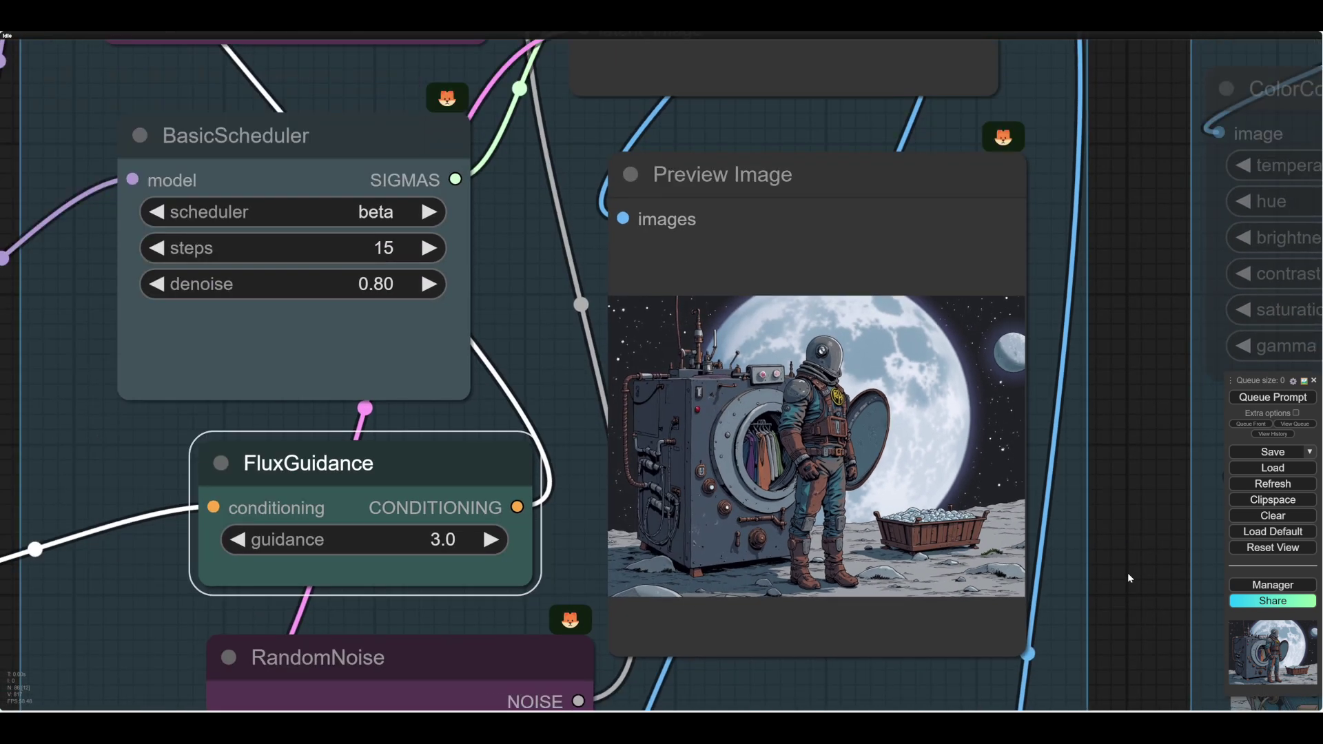
scroll(1128, 573, down, 1)
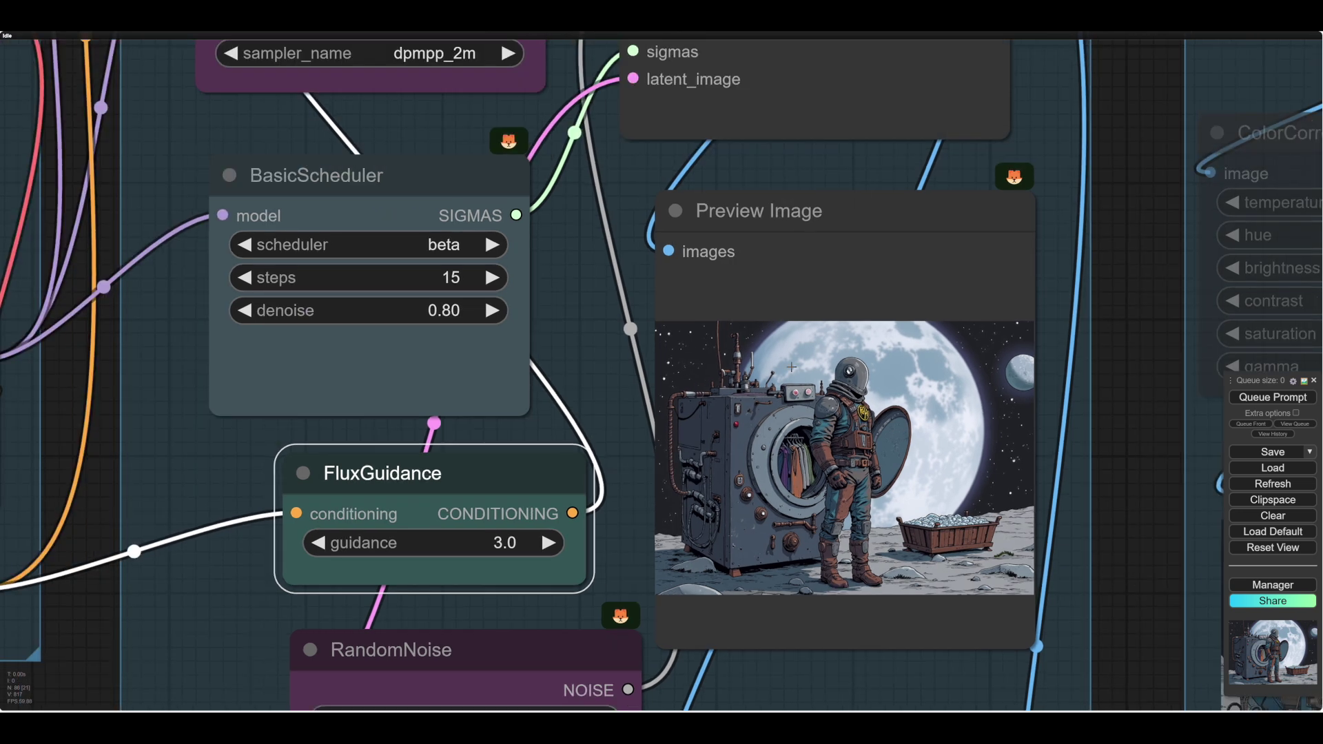
drag(1131, 540, 1131, 490)
scroll(1132, 493, down, 3)
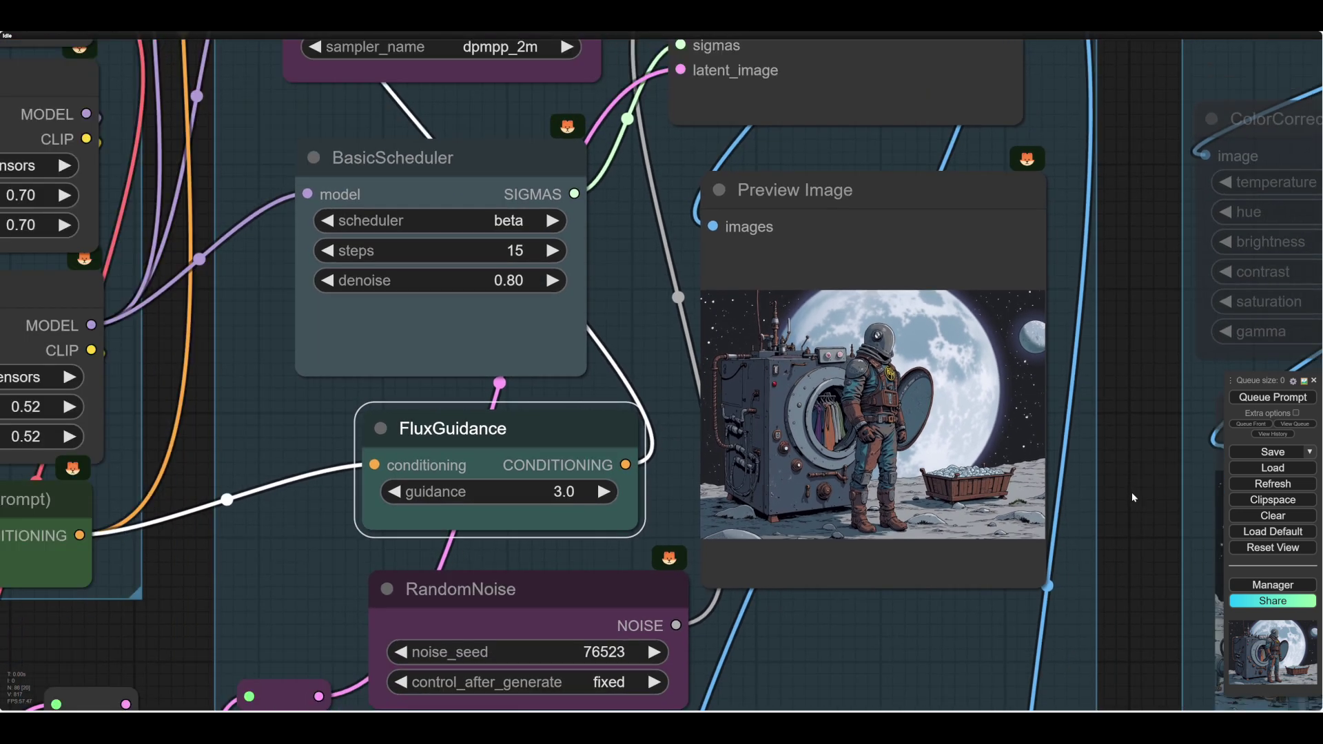
scroll(1131, 492, down, 1)
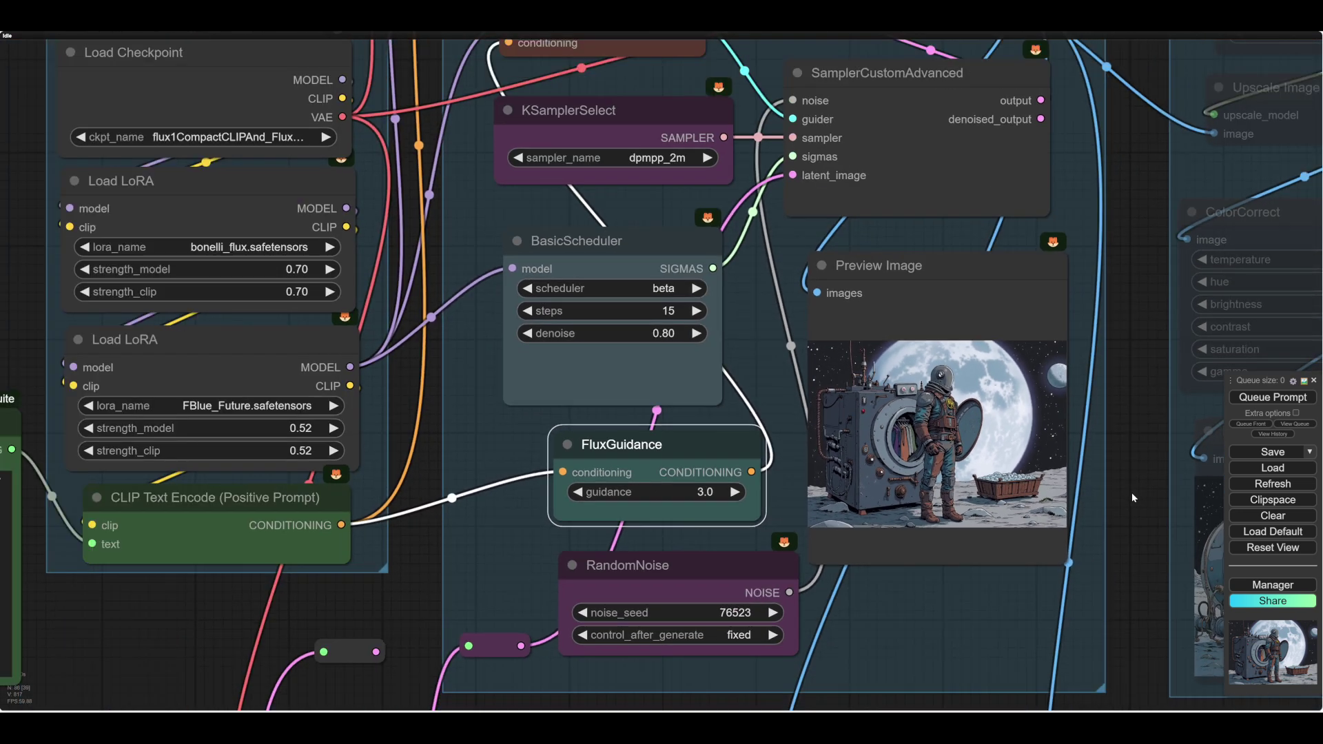
drag(970, 615, 853, 626)
Queue several more generations, each with the next noise seed
click(655, 624)
click(1273, 397)
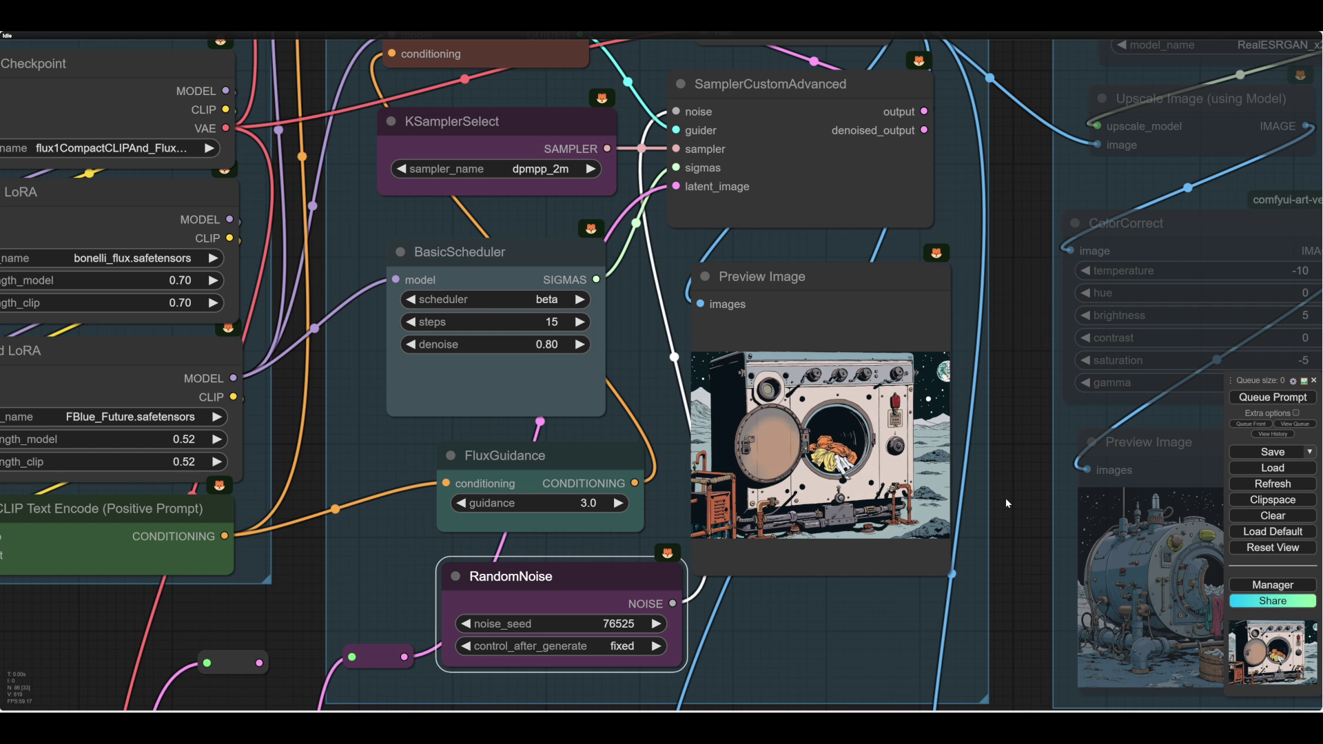
click(1260, 399)
scroll(857, 468, up, 5)
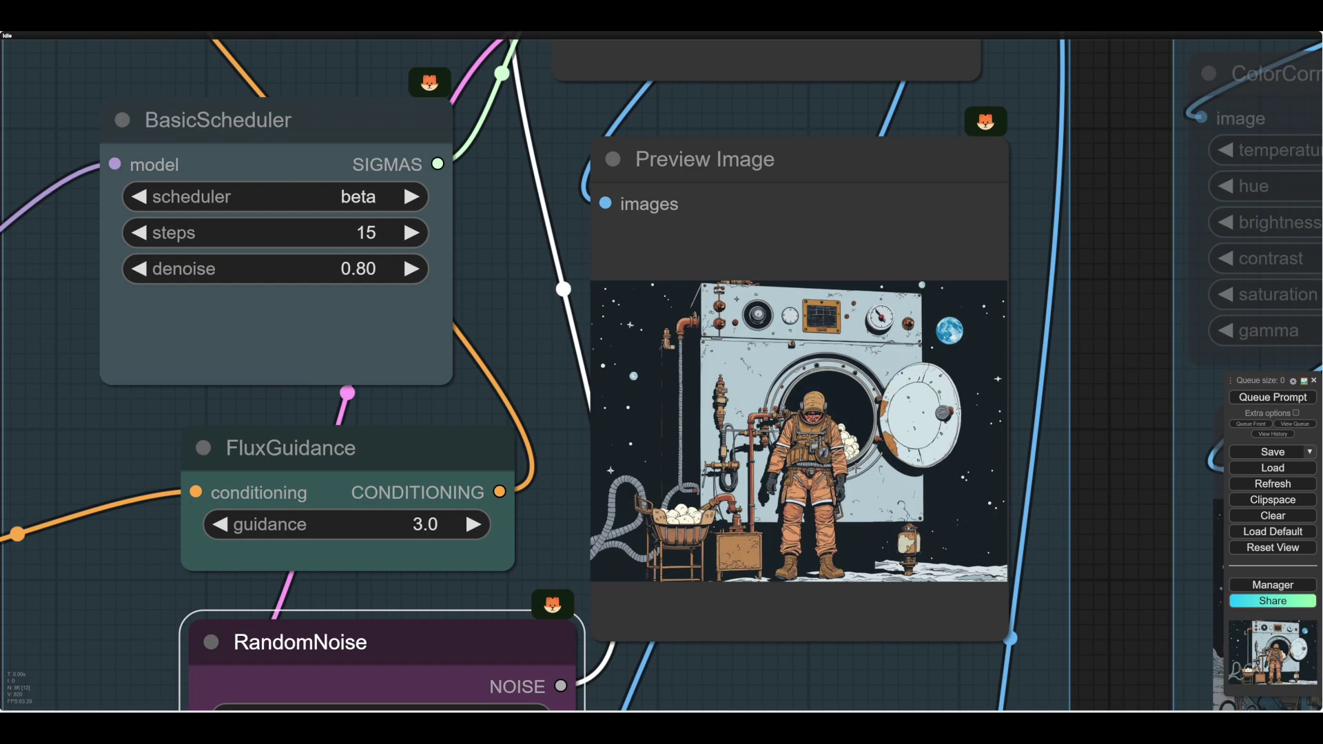
scroll(858, 476, down, 4)
key(ctrl+Return)
scroll(1028, 445, up, 8)
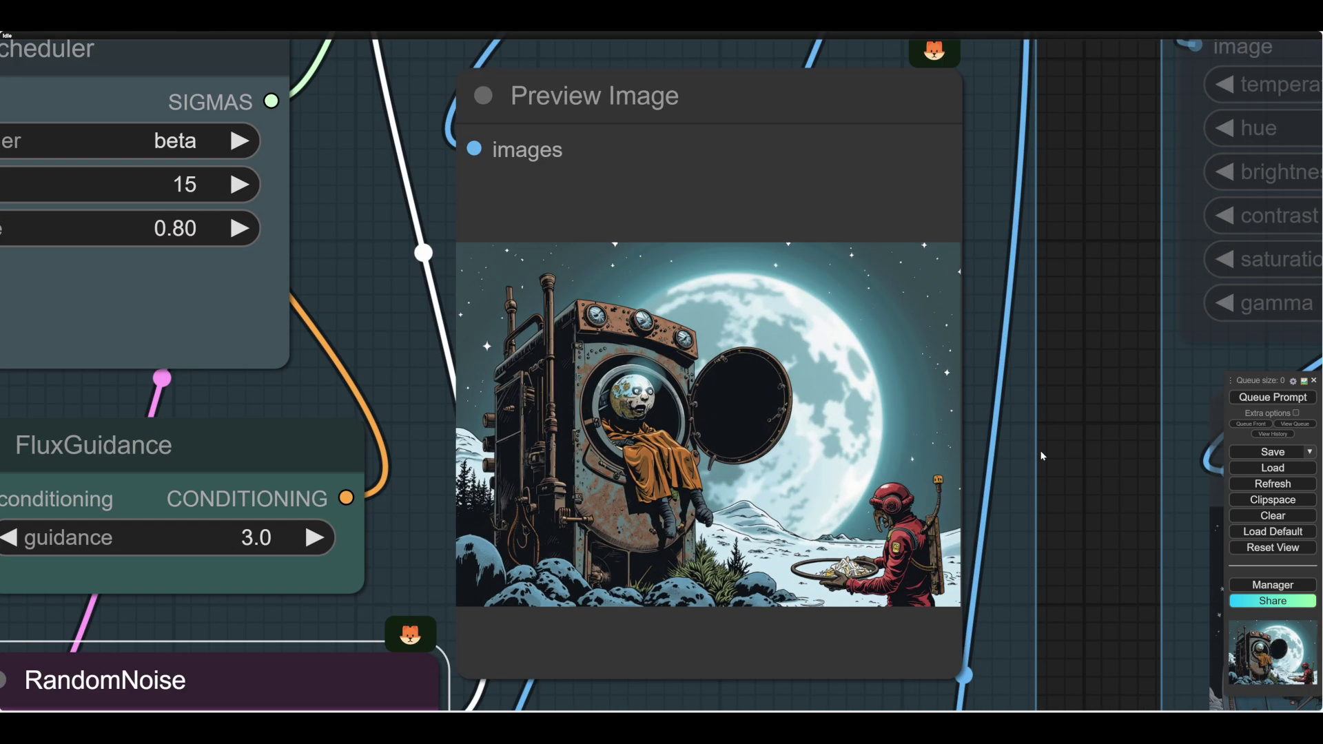
Frame FluxGuidance, RandomNoise and the seed-76527 preview together on screen
drag(1040, 452, 1068, 441)
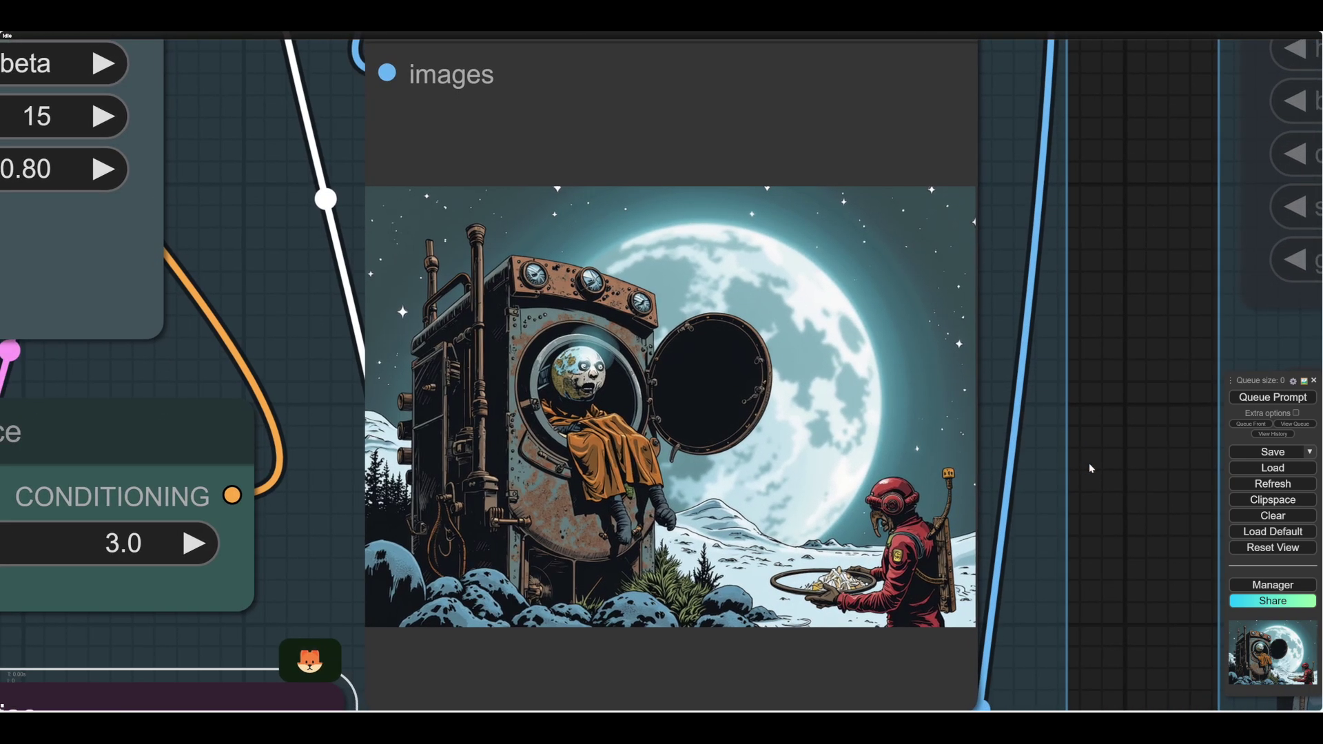
scroll(1089, 461, down, 3)
drag(1098, 484, 1106, 449)
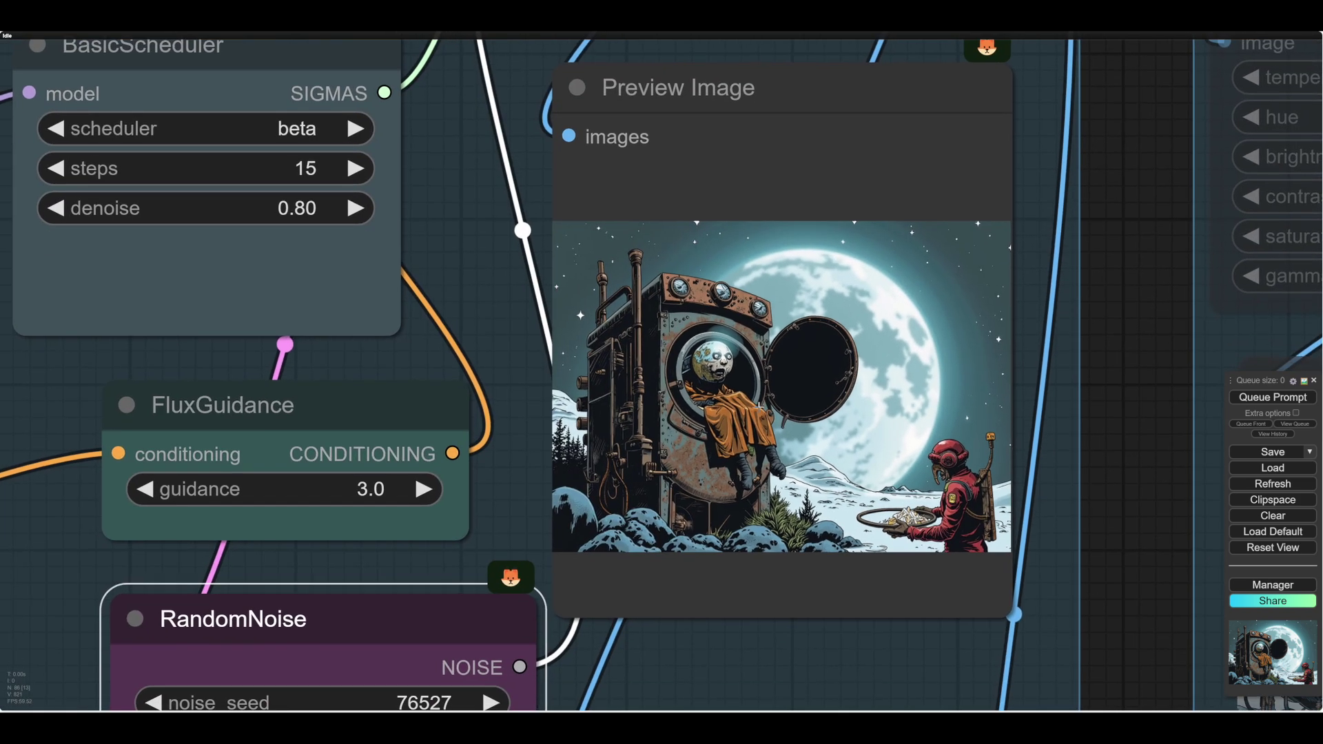
drag(1128, 551, 1132, 535)
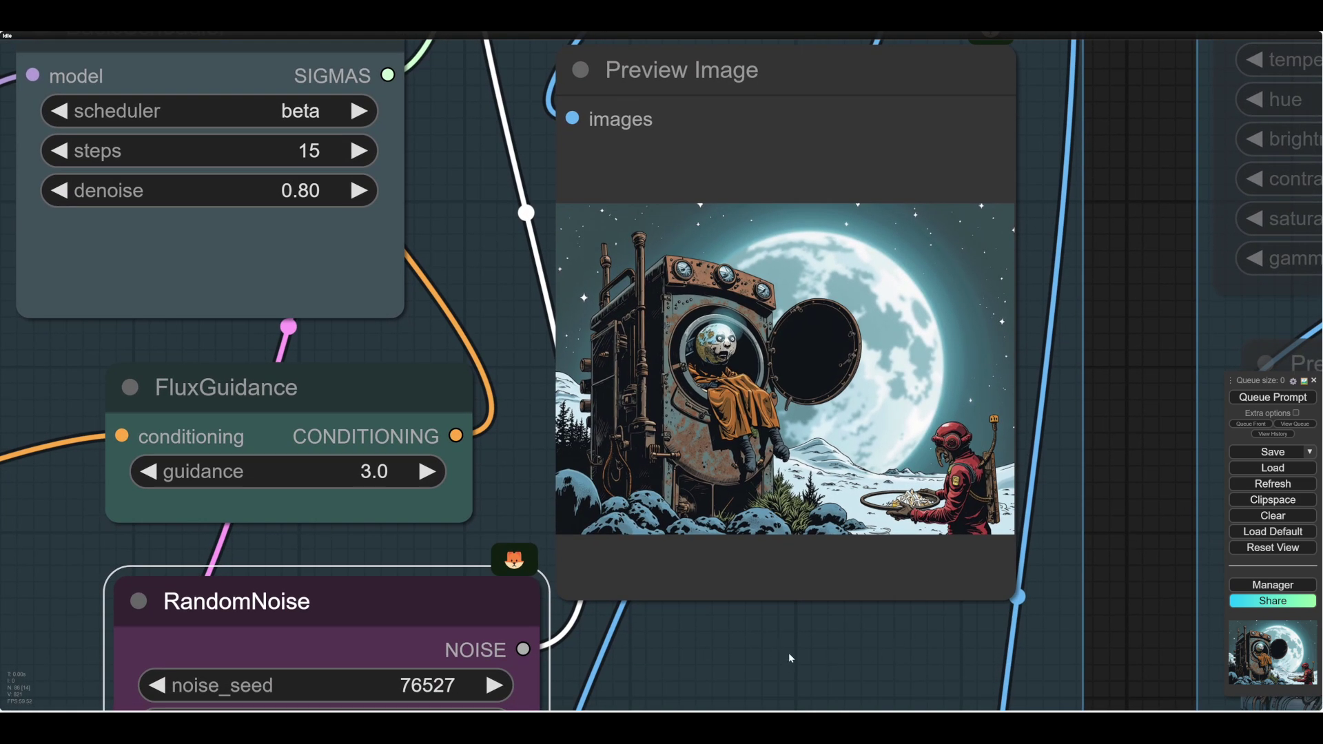
scroll(790, 651, down, 1)
scroll(785, 641, down, 1)
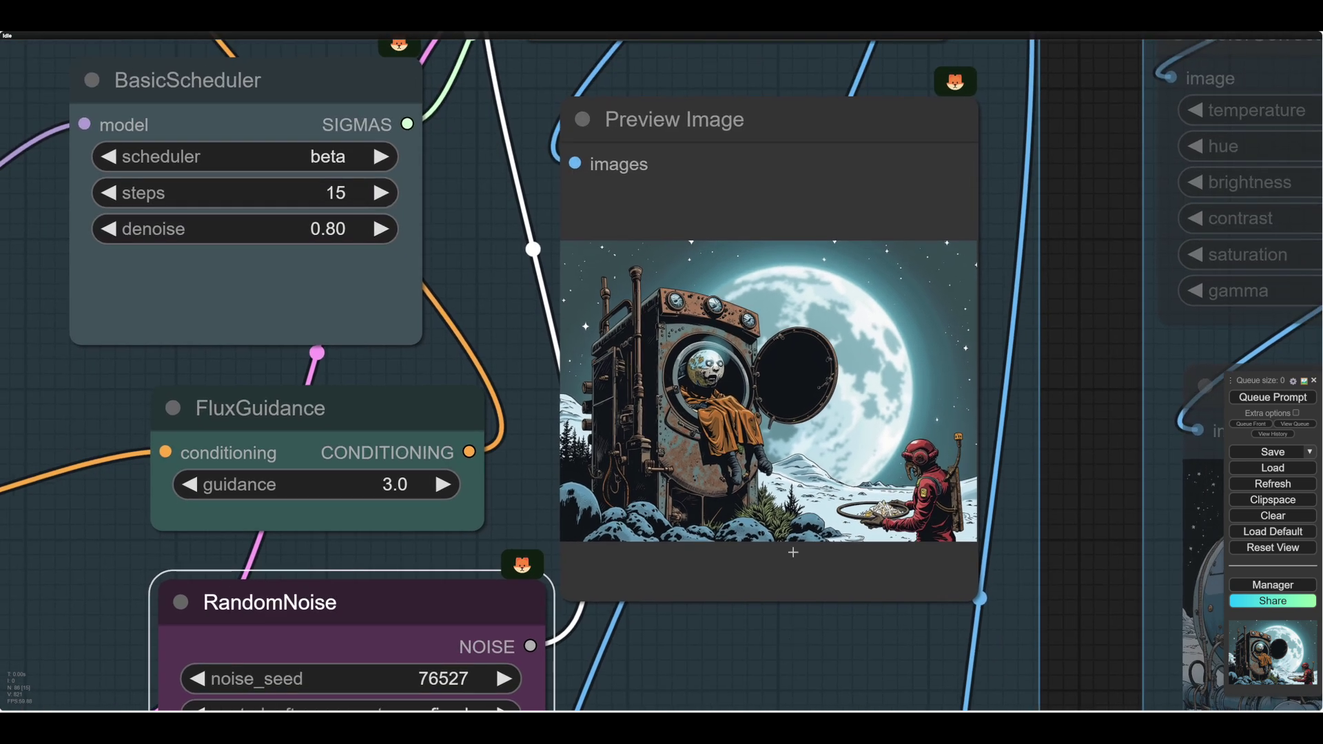
scroll(792, 546, up, 1)
scroll(767, 643, up, 1)
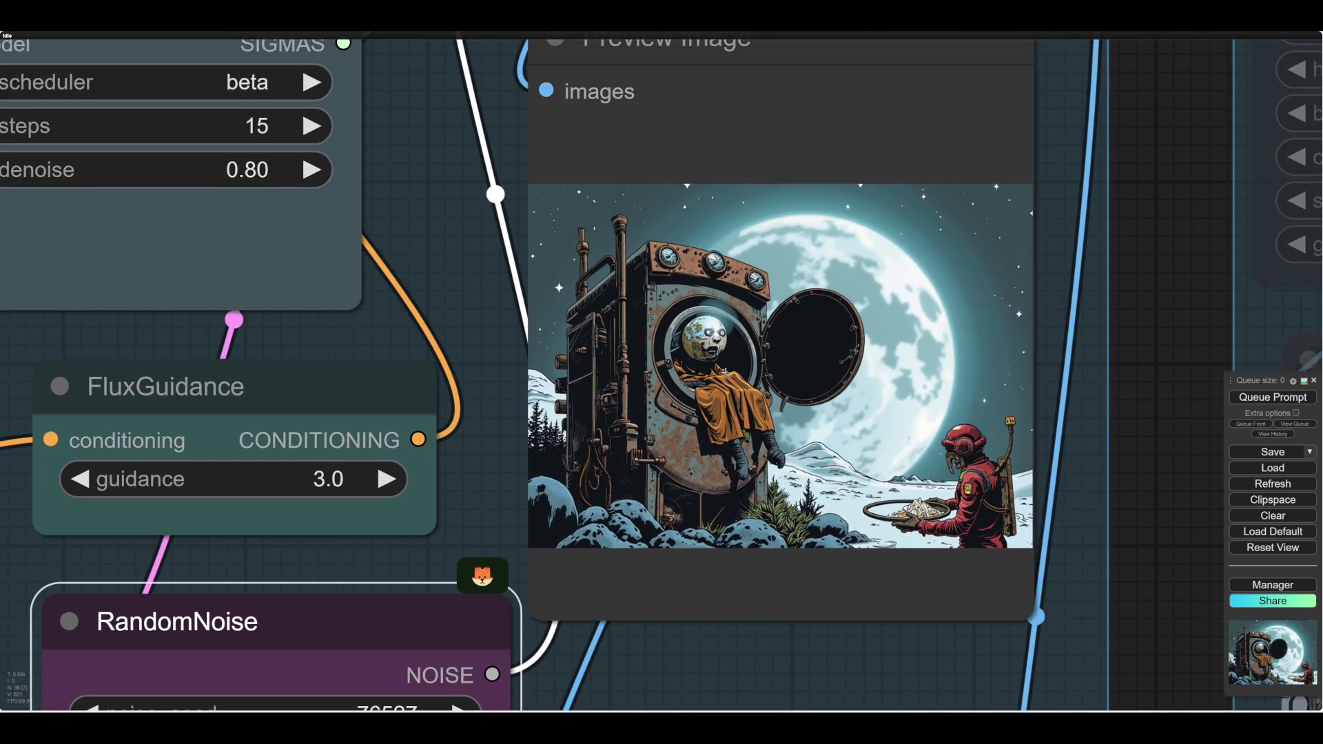
mouse_move(802, 634)
mouse_down()
mouse_move(857, 594)
mouse_move(852, 642)
mouse_move(821, 627)
mouse_up()
scroll(842, 593, down, 5)
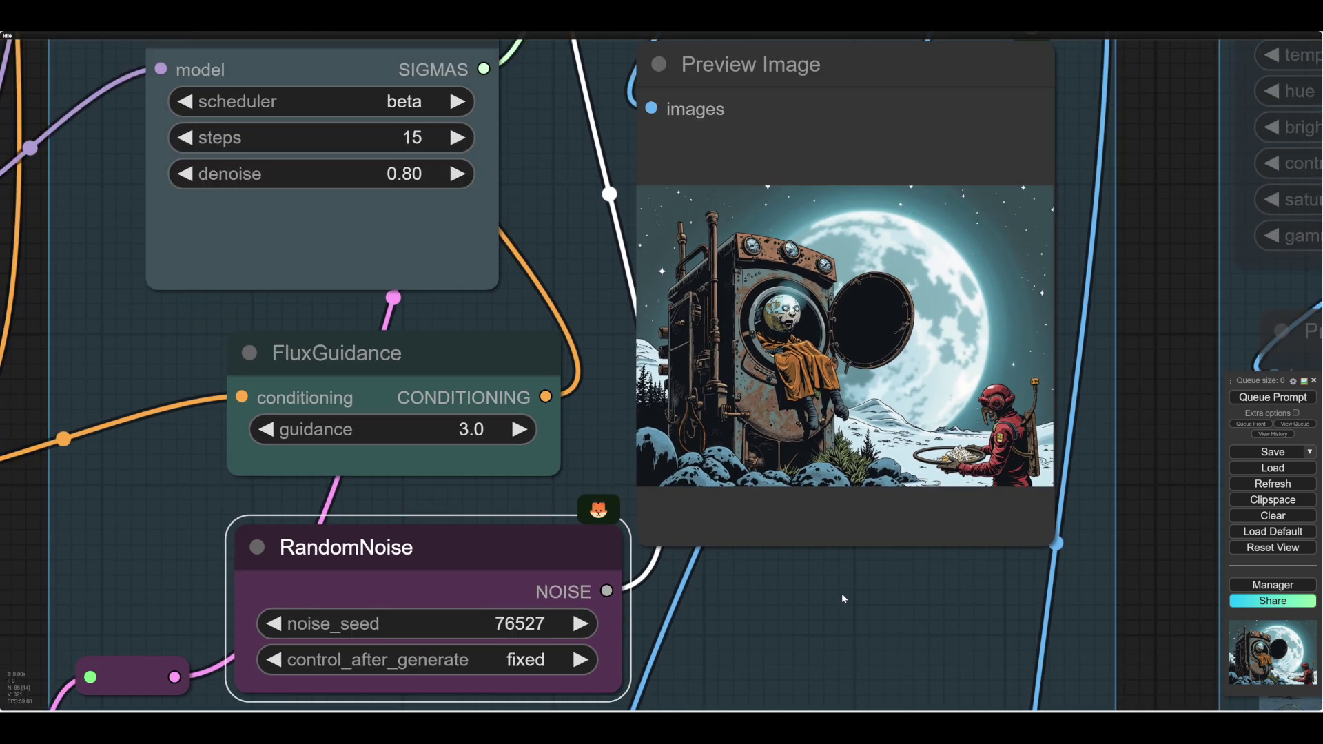
drag(844, 594, 788, 643)
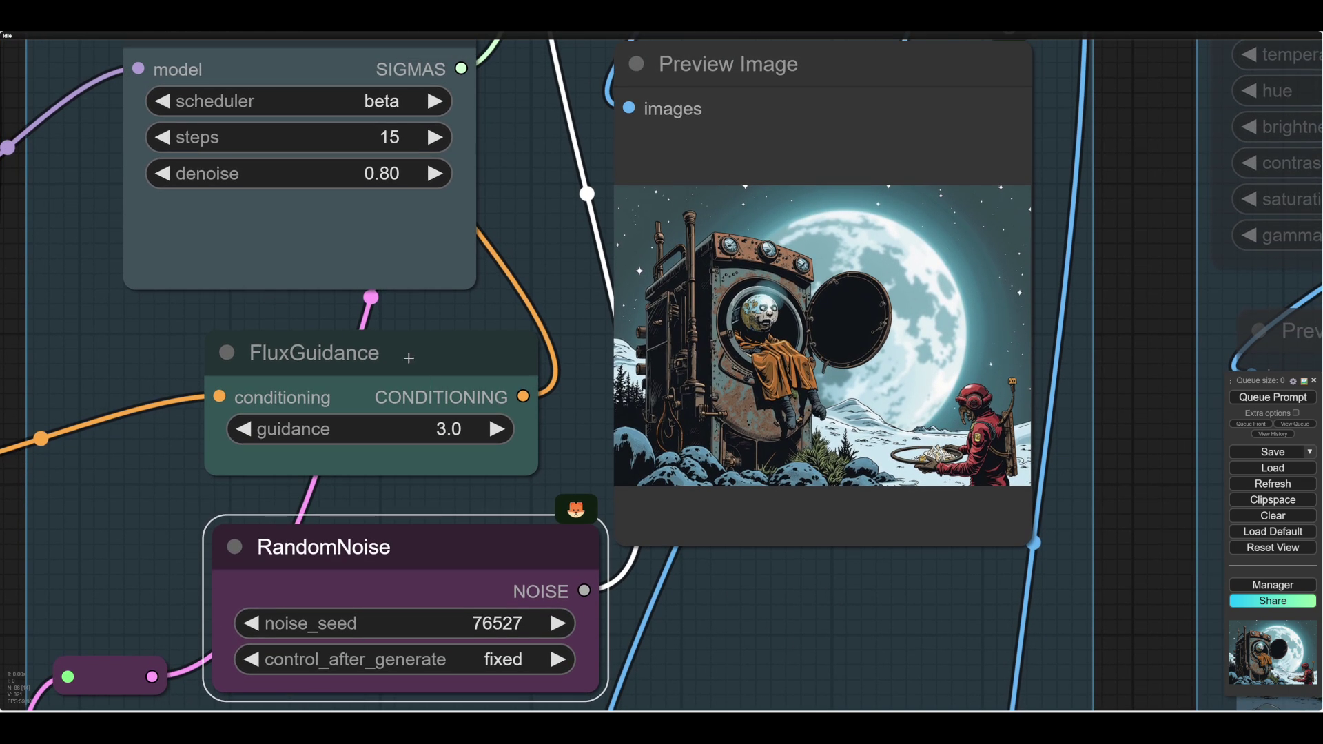
Raise FluxGuidance from 3.0 to 3.1 and generate a new image
drag(408, 357, 404, 358)
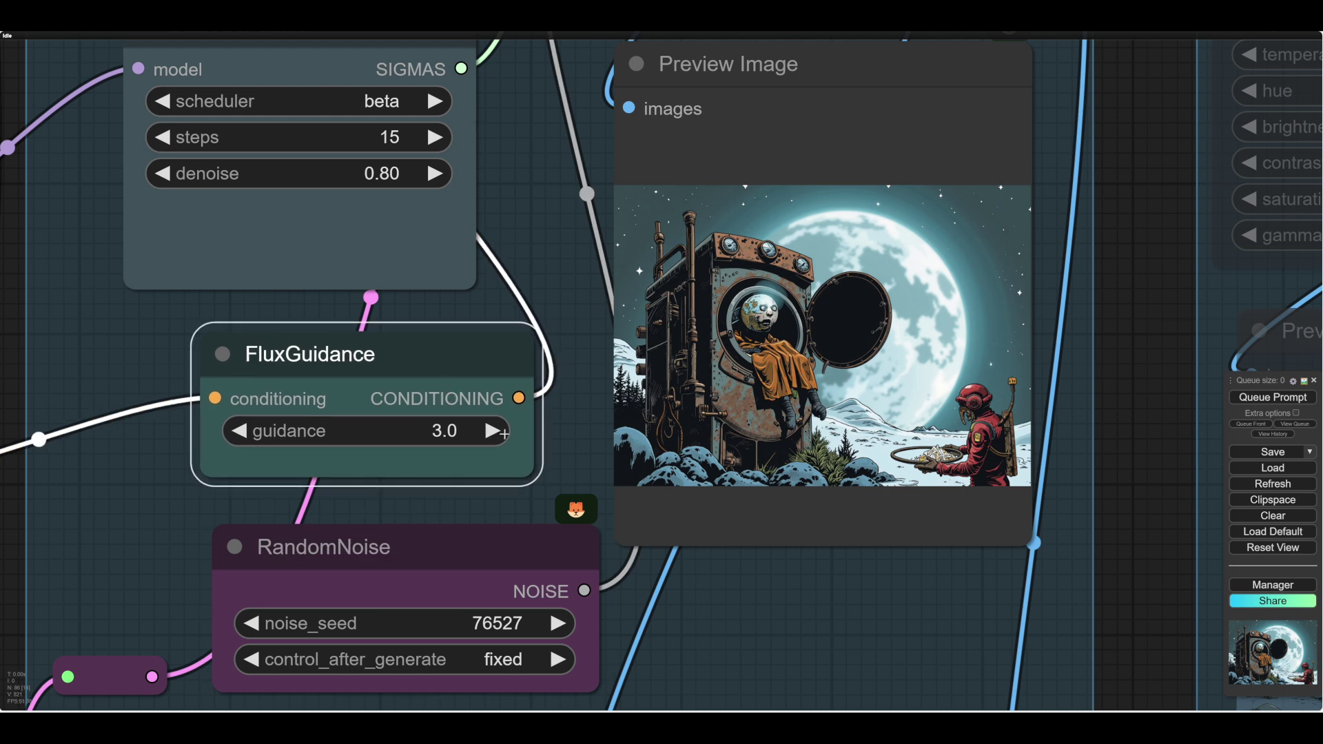
click(501, 432)
click(1274, 398)
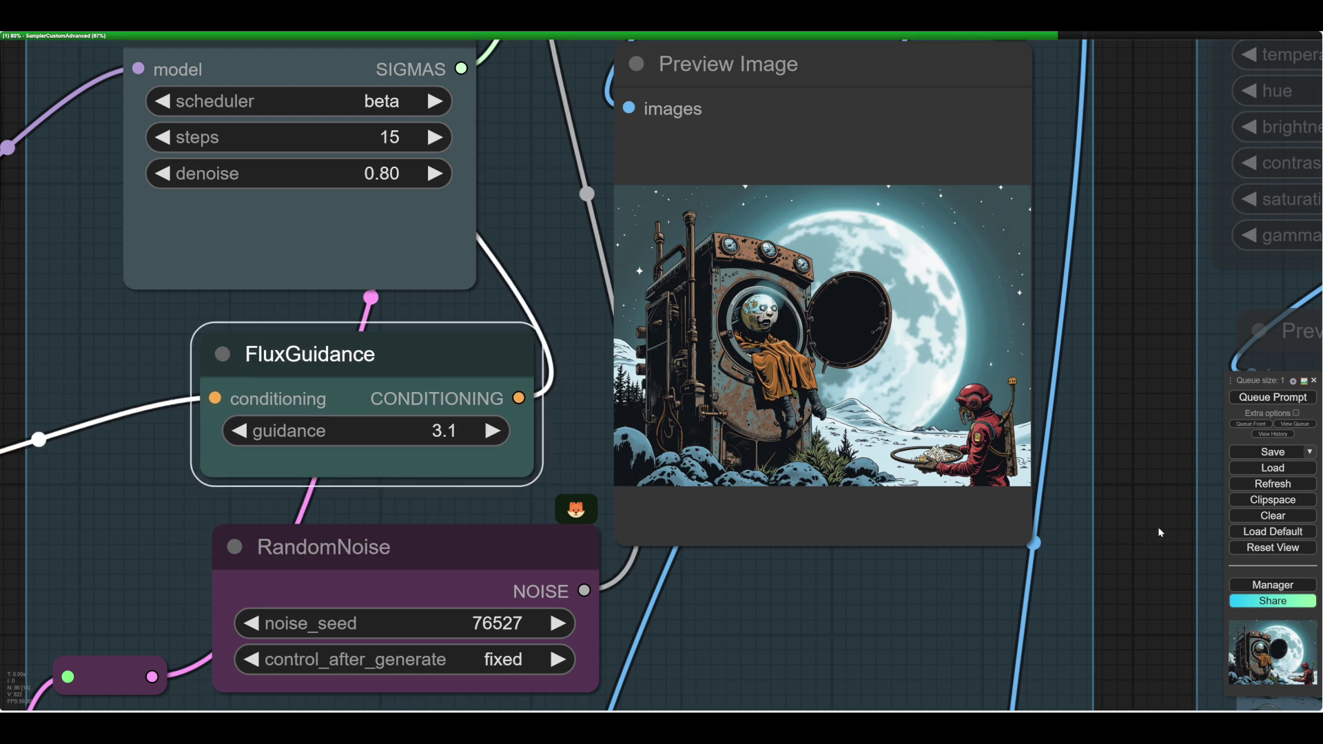
scroll(1148, 452, up, 6)
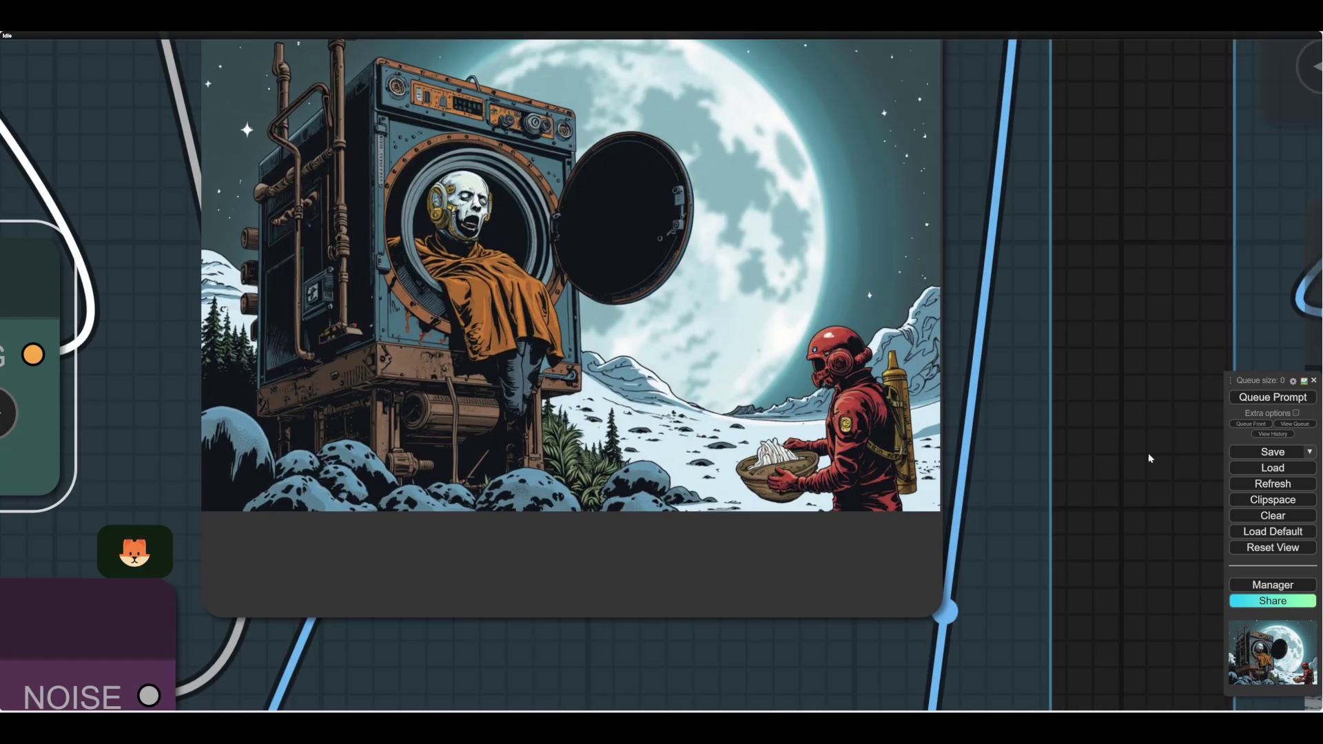
drag(1126, 477, 1131, 500)
scroll(1130, 501, down, 5)
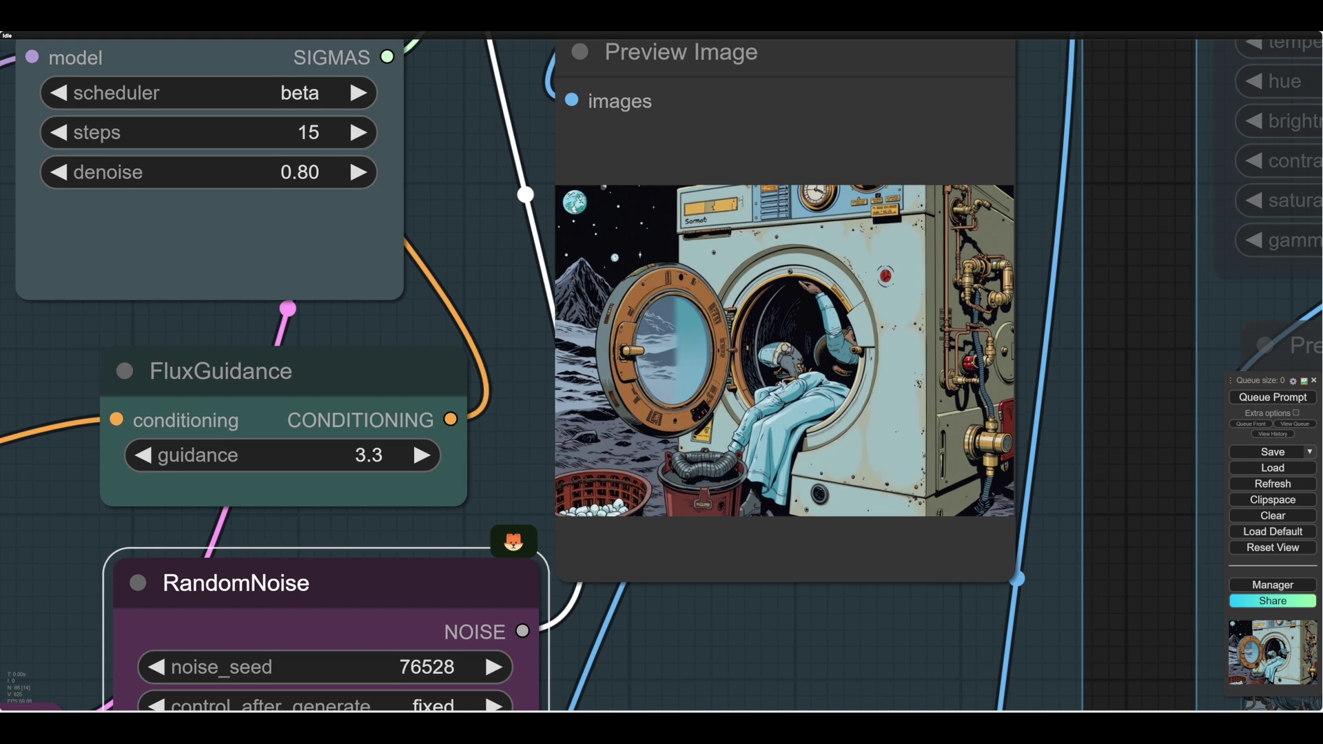
Raise guidance to 3.9 and view the seed-76528 figure-in-washing-machine render
click(418, 456)
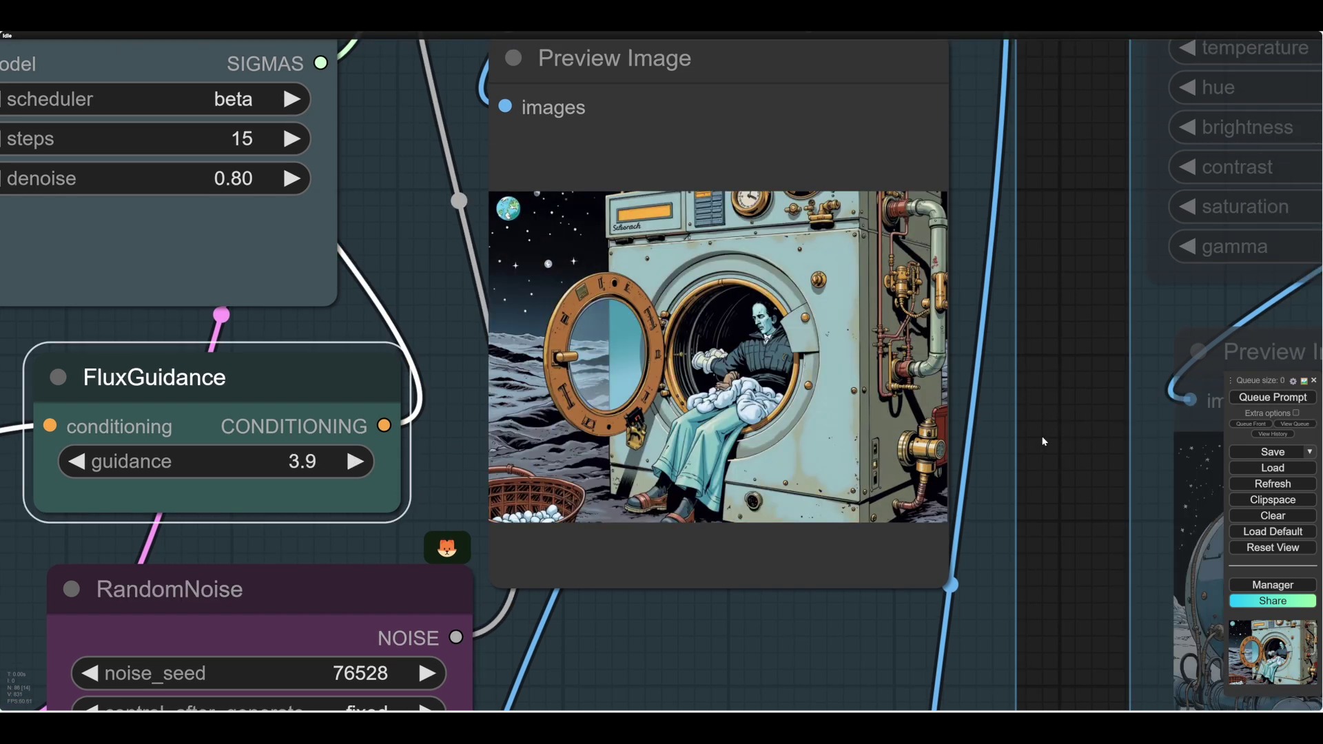
drag(1043, 436, 1074, 388)
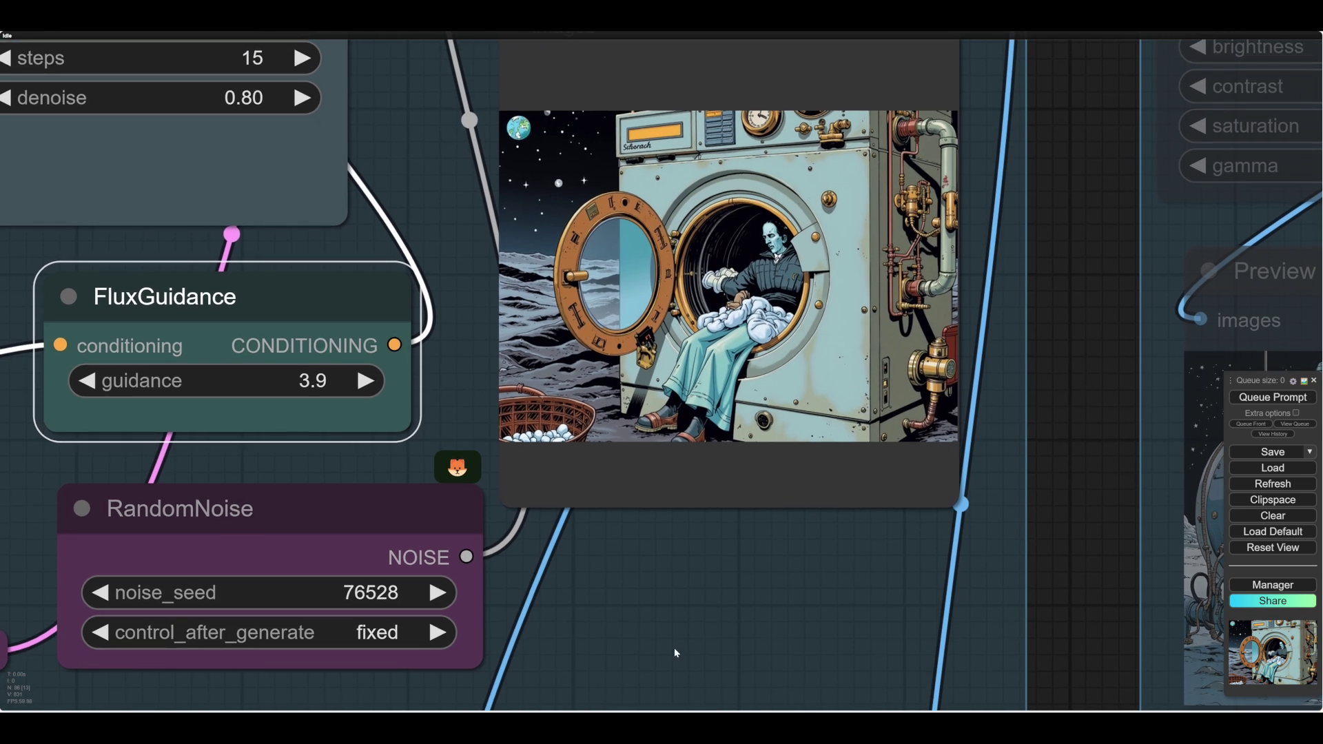
drag(679, 614, 747, 552)
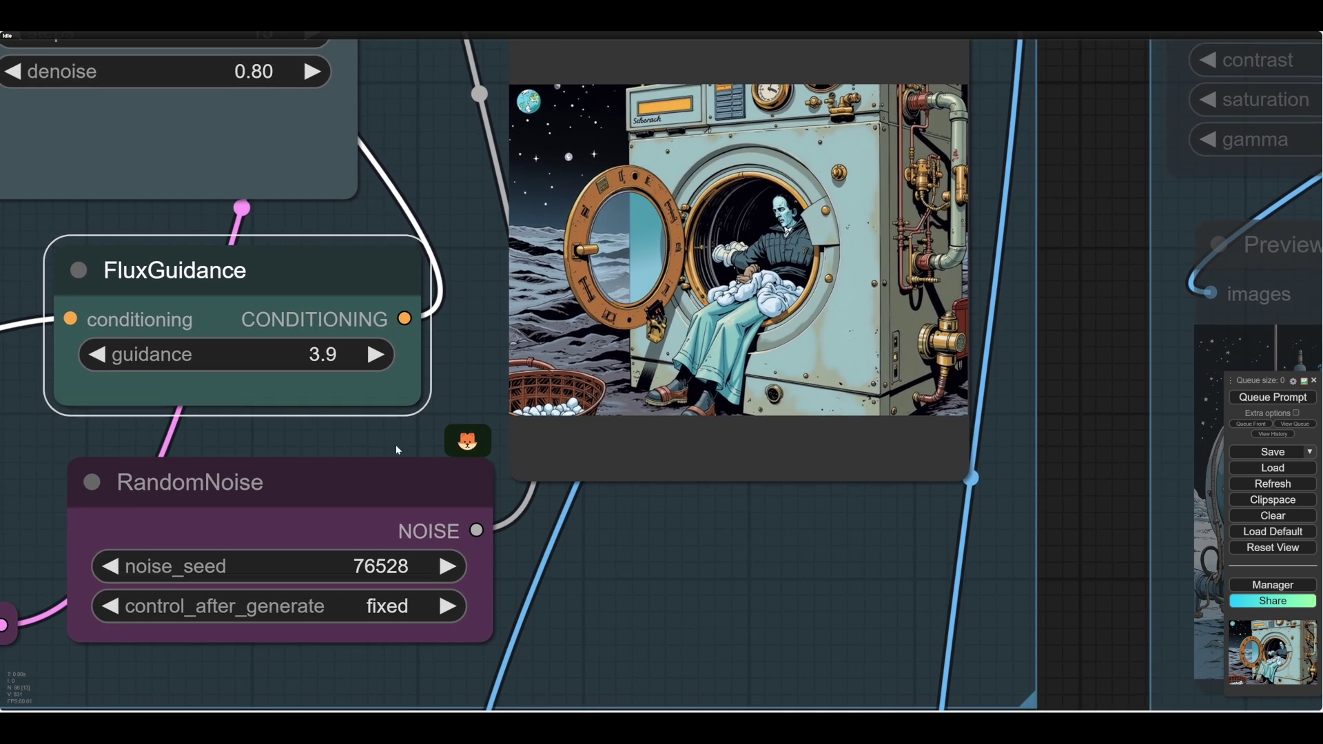
Lower guidance to 3.1, step the noise seed to 76529, and queue a new render
click(95, 356)
click(95, 355)
click(95, 356)
click(95, 356)
click(95, 356)
click(95, 356)
click(96, 356)
click(95, 356)
click(449, 568)
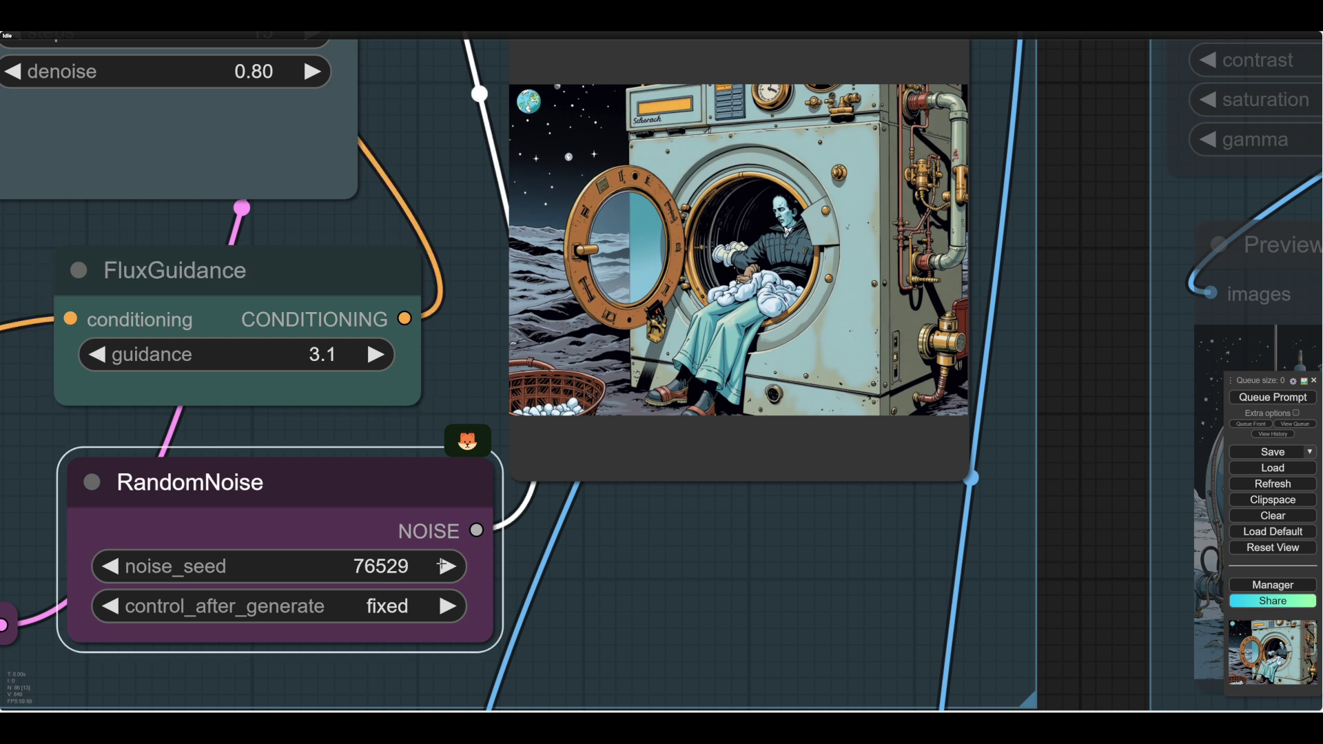
key(ctrl+Return)
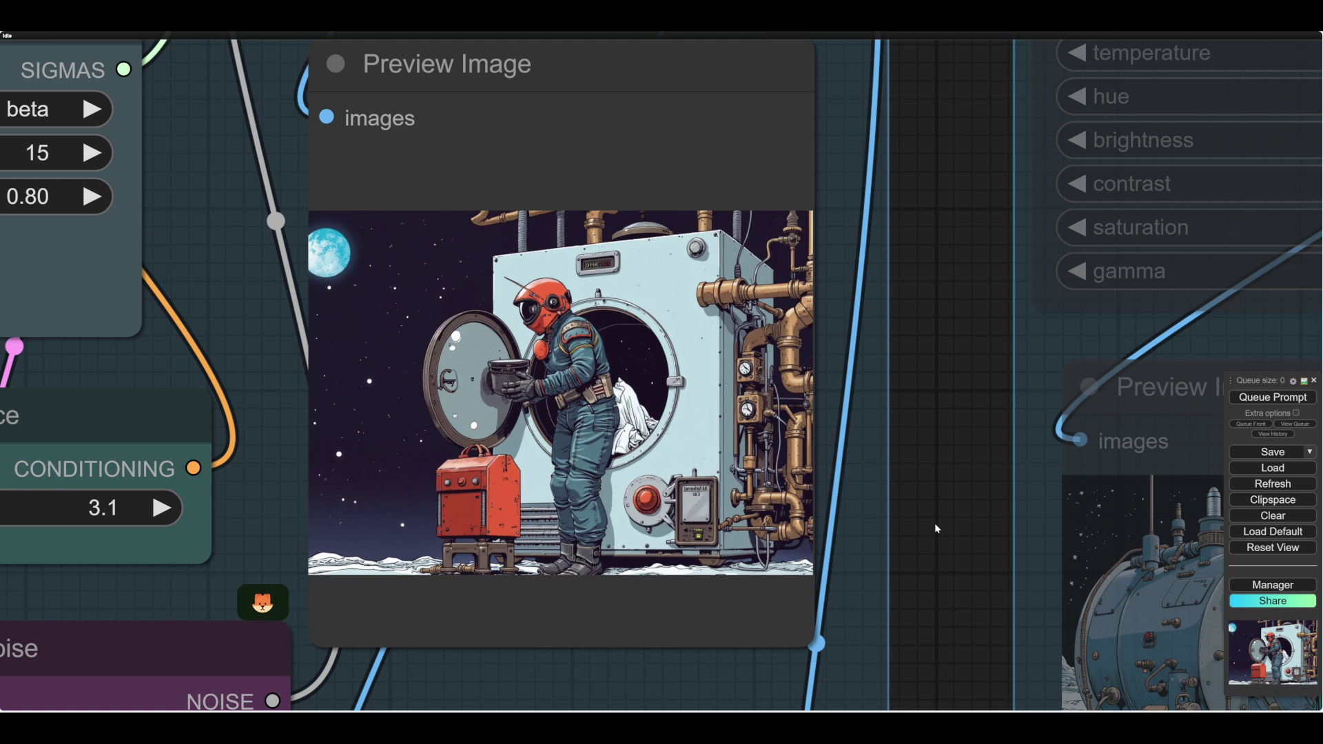
scroll(936, 528, up, 3)
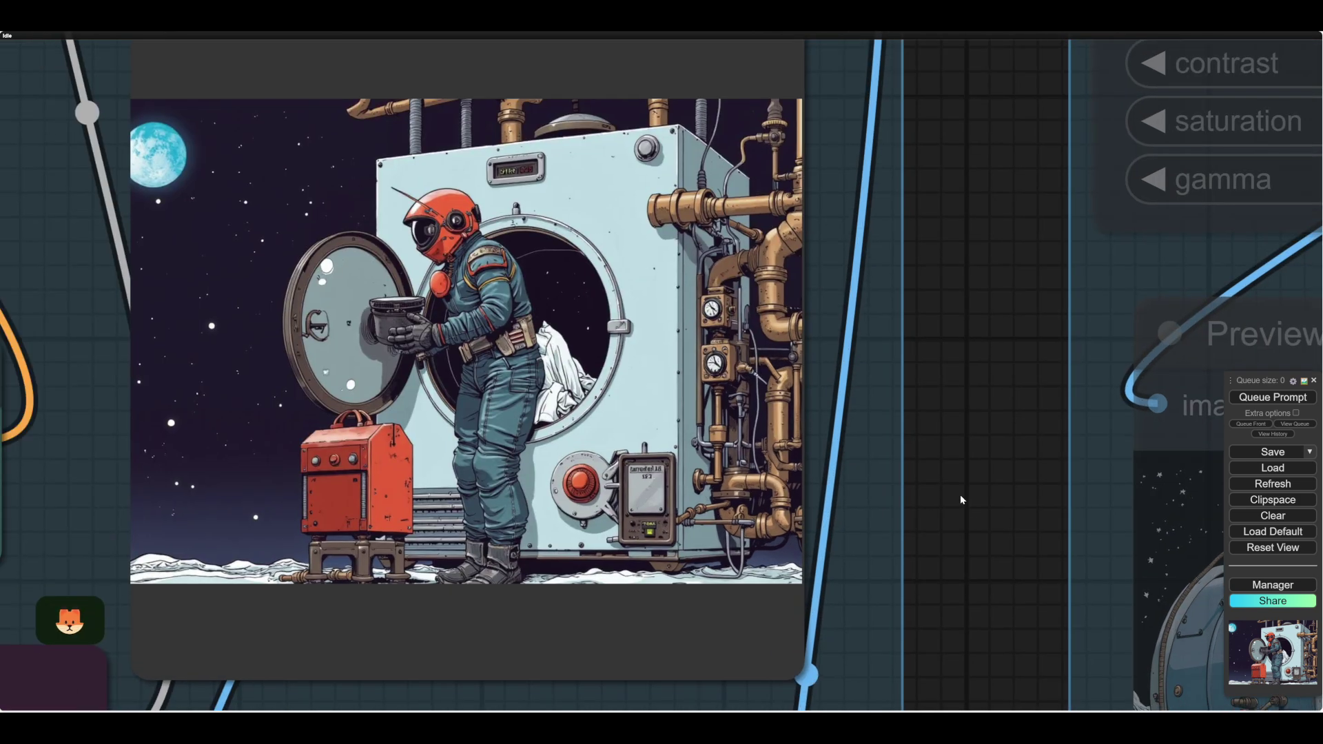
drag(961, 494, 1028, 428)
scroll(538, 620, down, 2)
drag(526, 626, 696, 595)
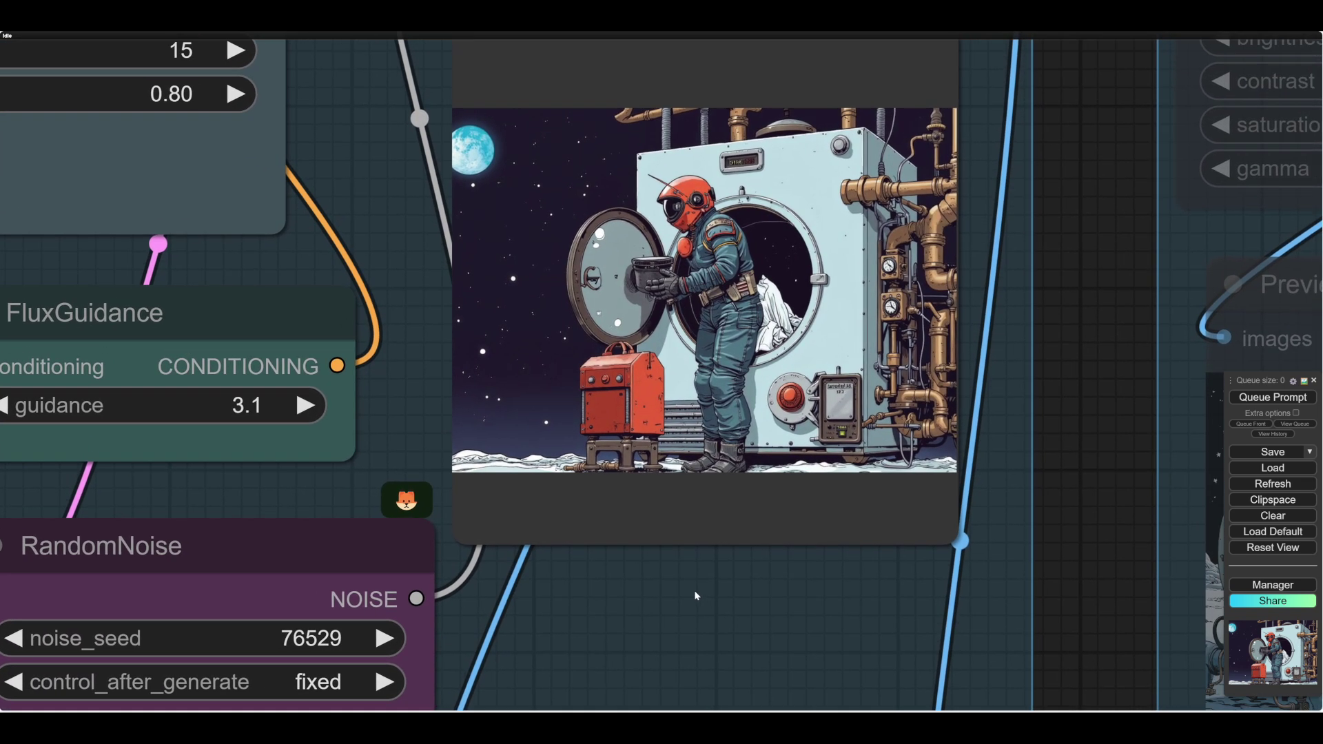
Raise guidance to 3.2 and generate an image
click(304, 406)
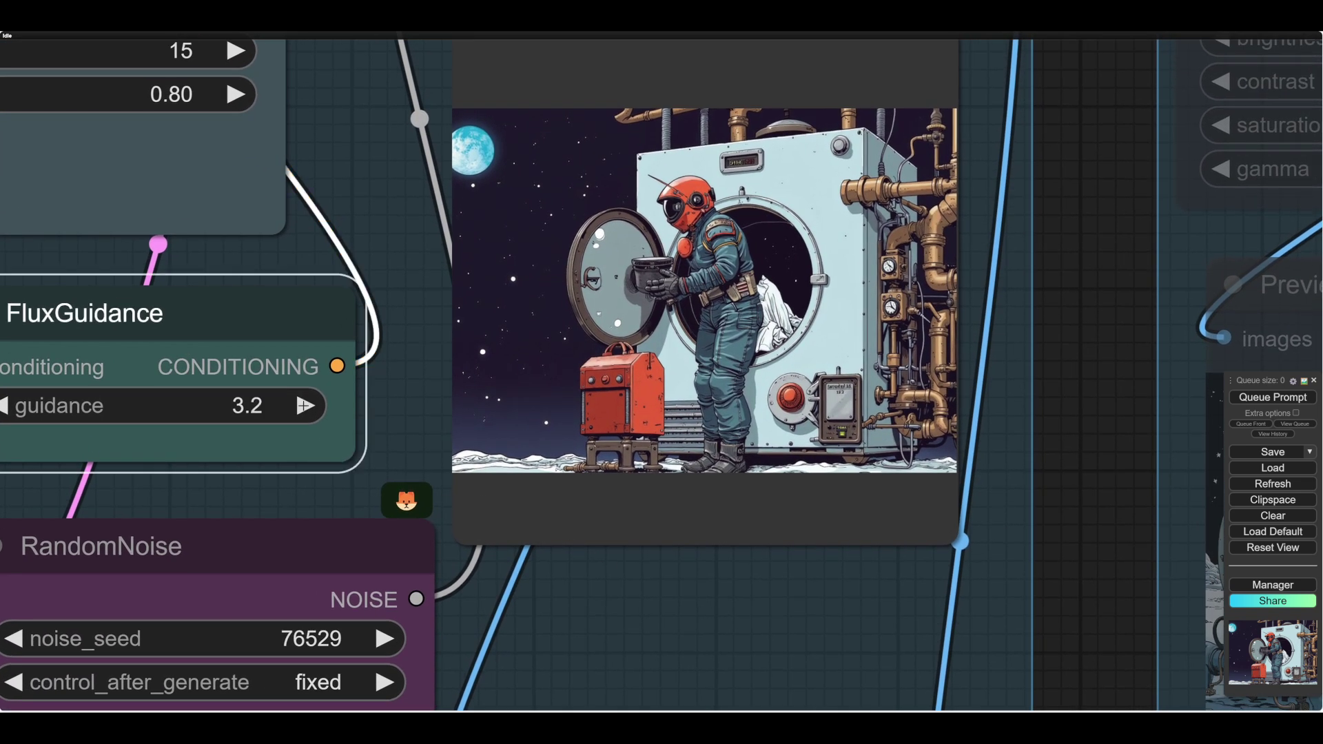
click(1273, 398)
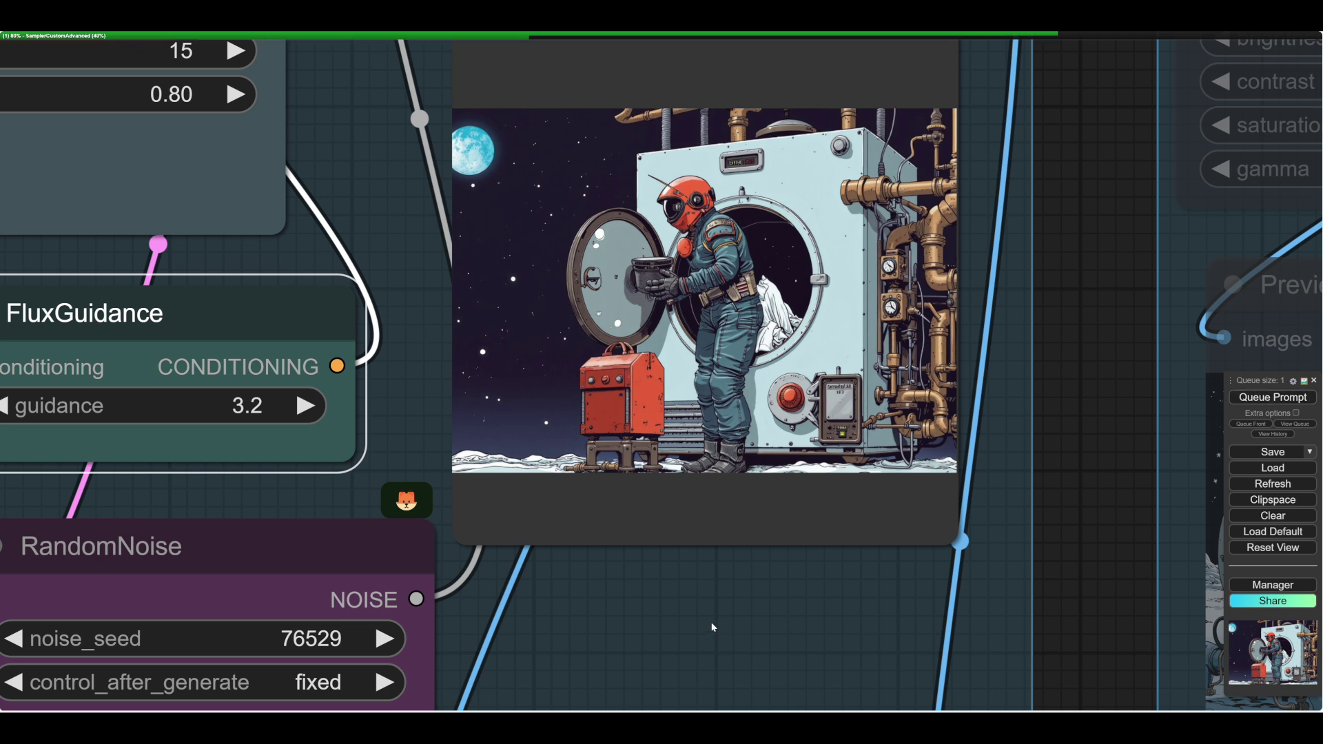
drag(712, 627, 694, 630)
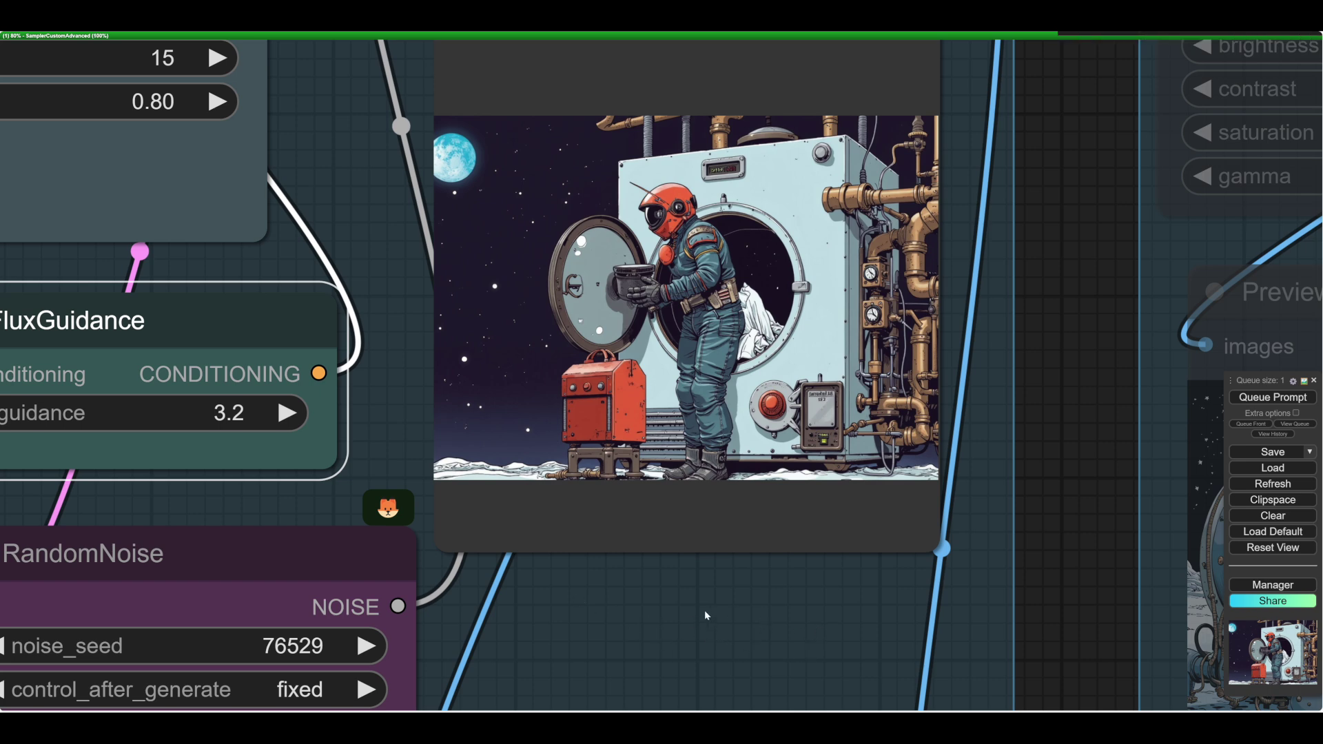
scroll(696, 606, up, 2)
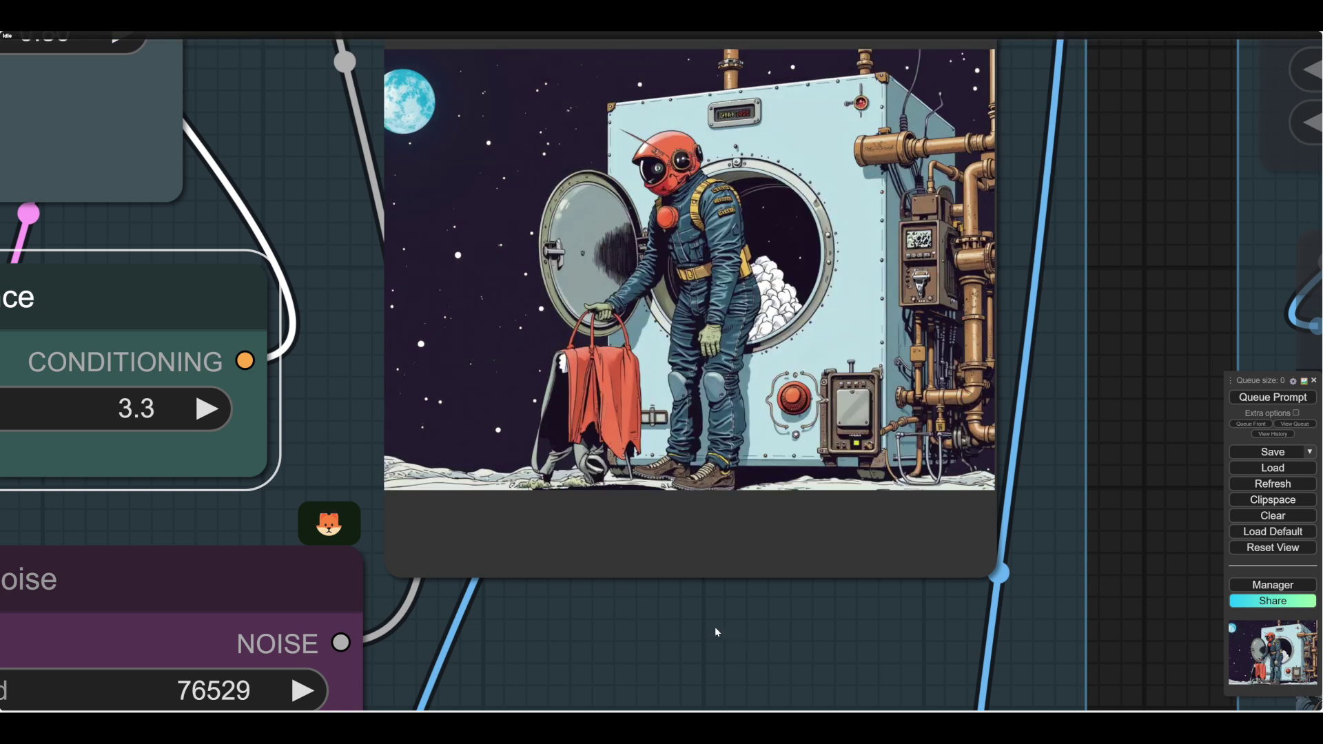
drag(324, 429, 357, 439)
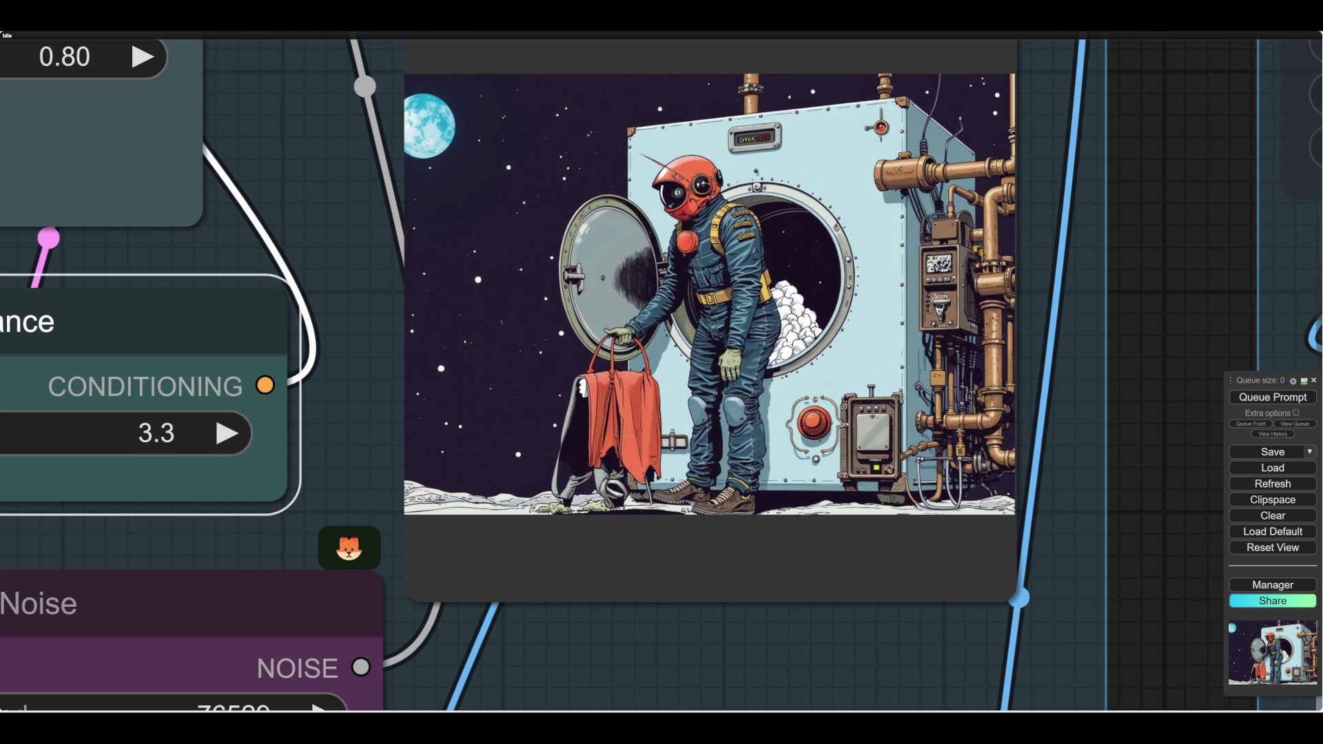
Raise guidance to 3.4 and regenerate
click(227, 434)
click(1247, 401)
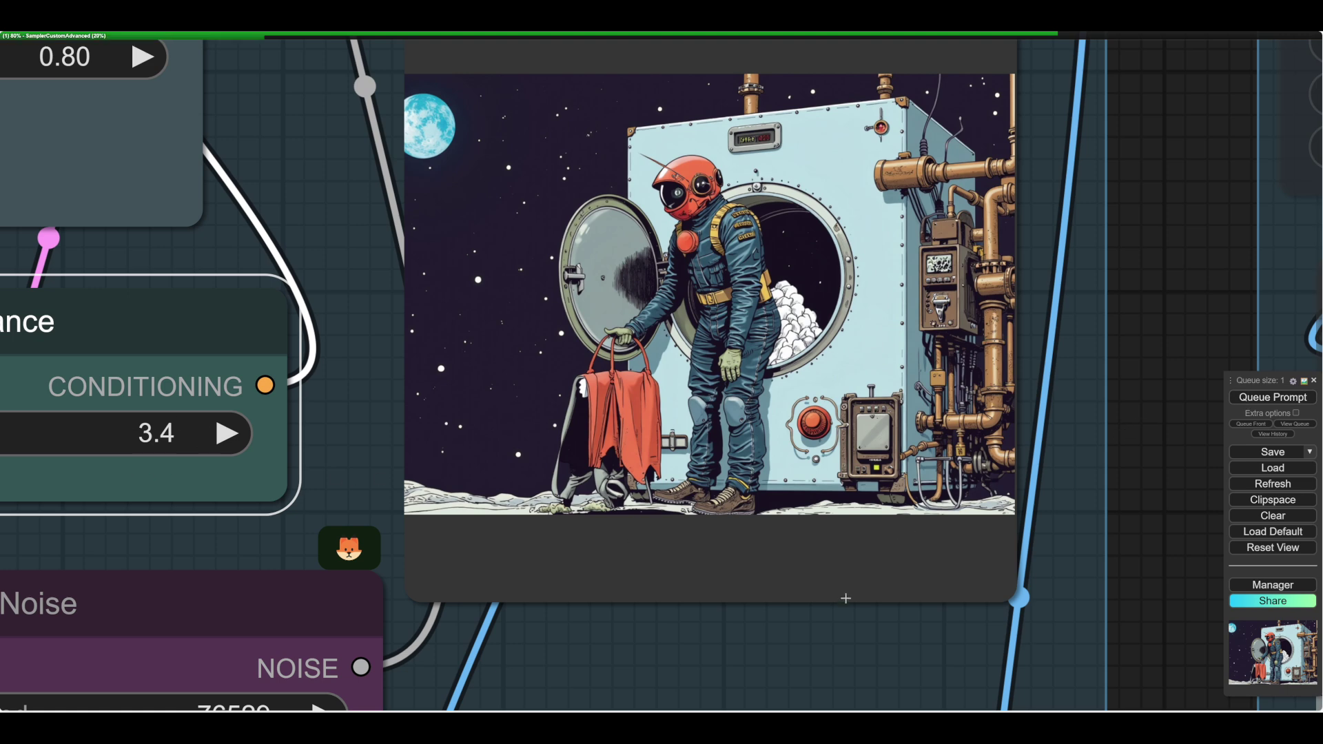
drag(790, 641, 769, 645)
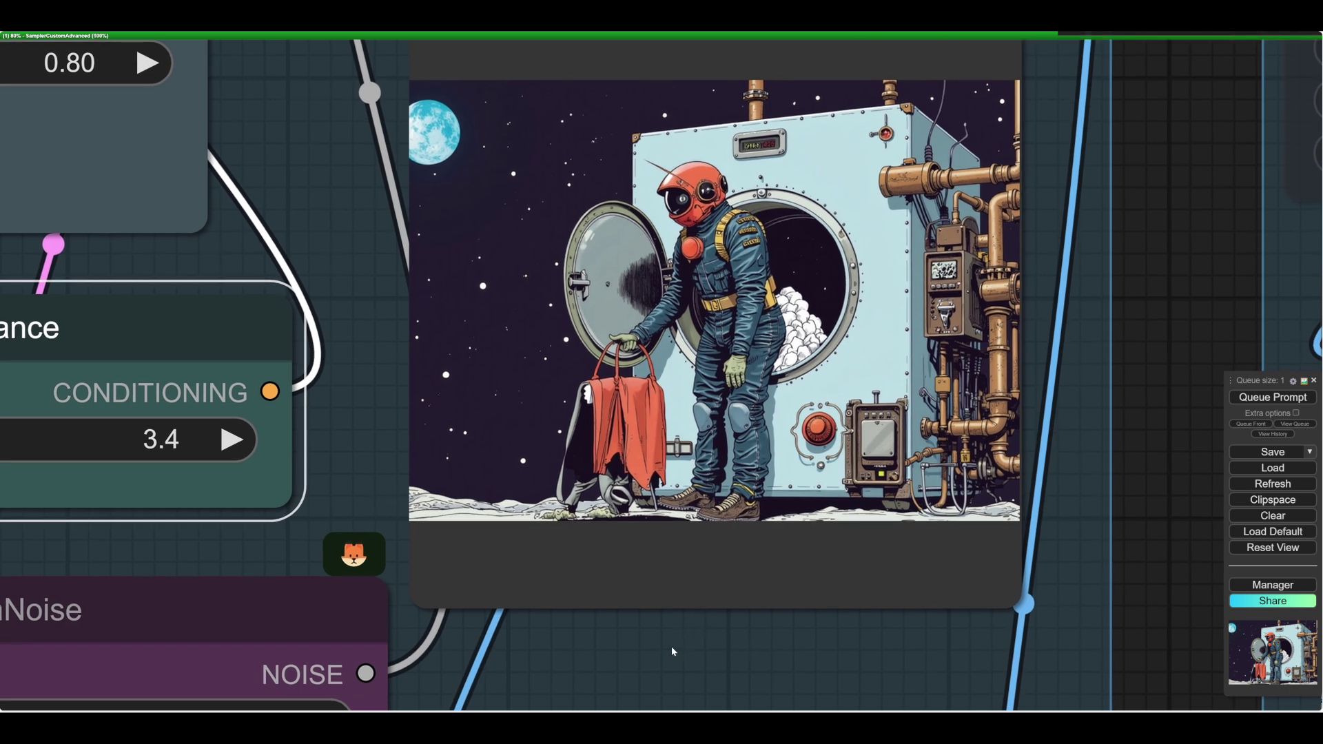
drag(683, 645, 656, 659)
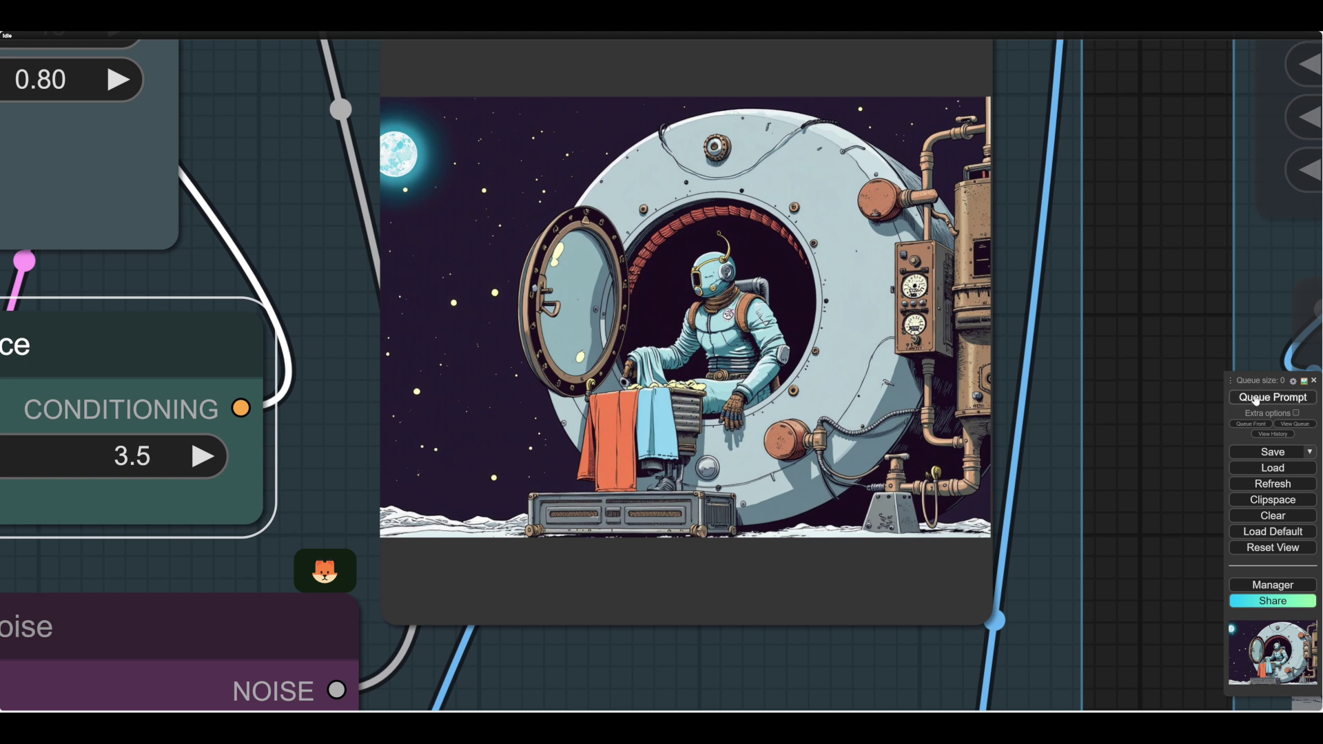
Step guidance through 3.5 up to 3.7 and generate the astronaut pulling white cloth
click(1255, 401)
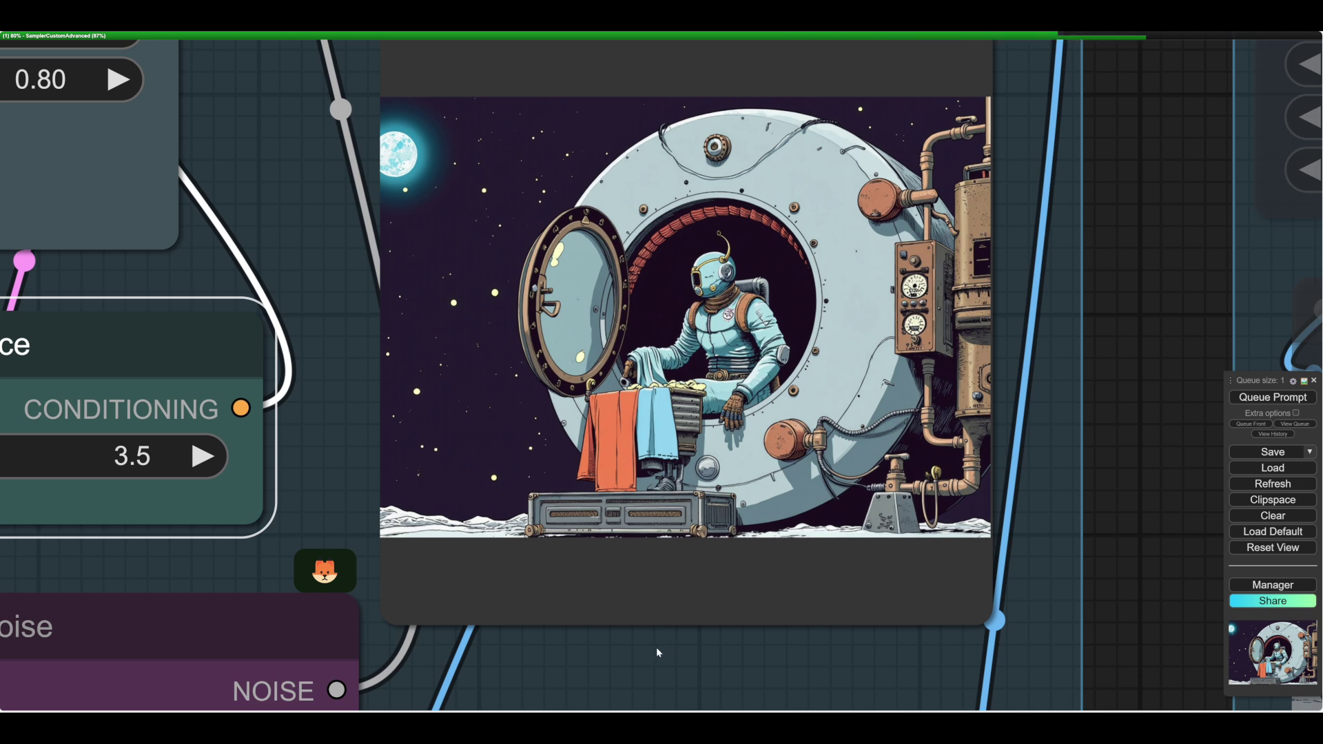
drag(665, 648, 629, 664)
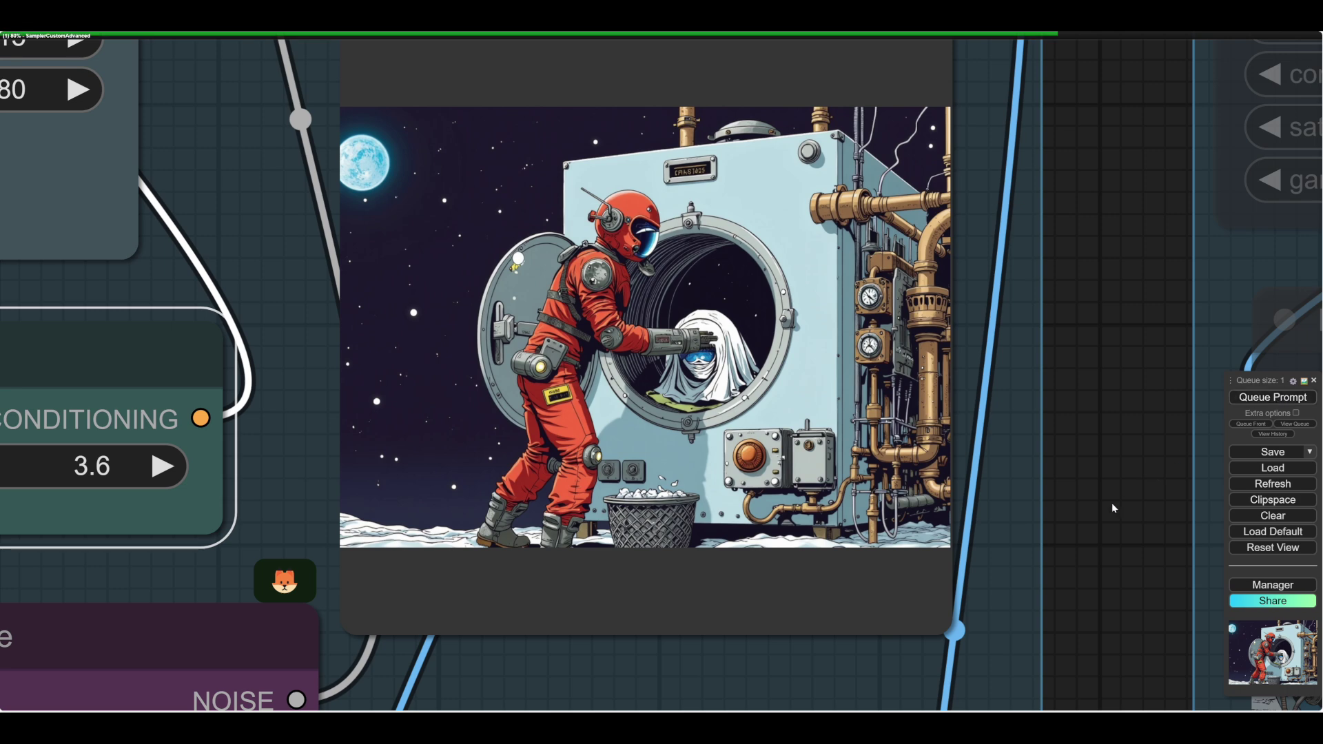
mouse_move(1113, 508)
mouse_down()
mouse_move(1072, 543)
mouse_move(1131, 496)
mouse_up()
drag(833, 656, 942, 654)
mouse_move(849, 651)
mouse_down()
mouse_move(870, 649)
mouse_move(842, 669)
mouse_up()
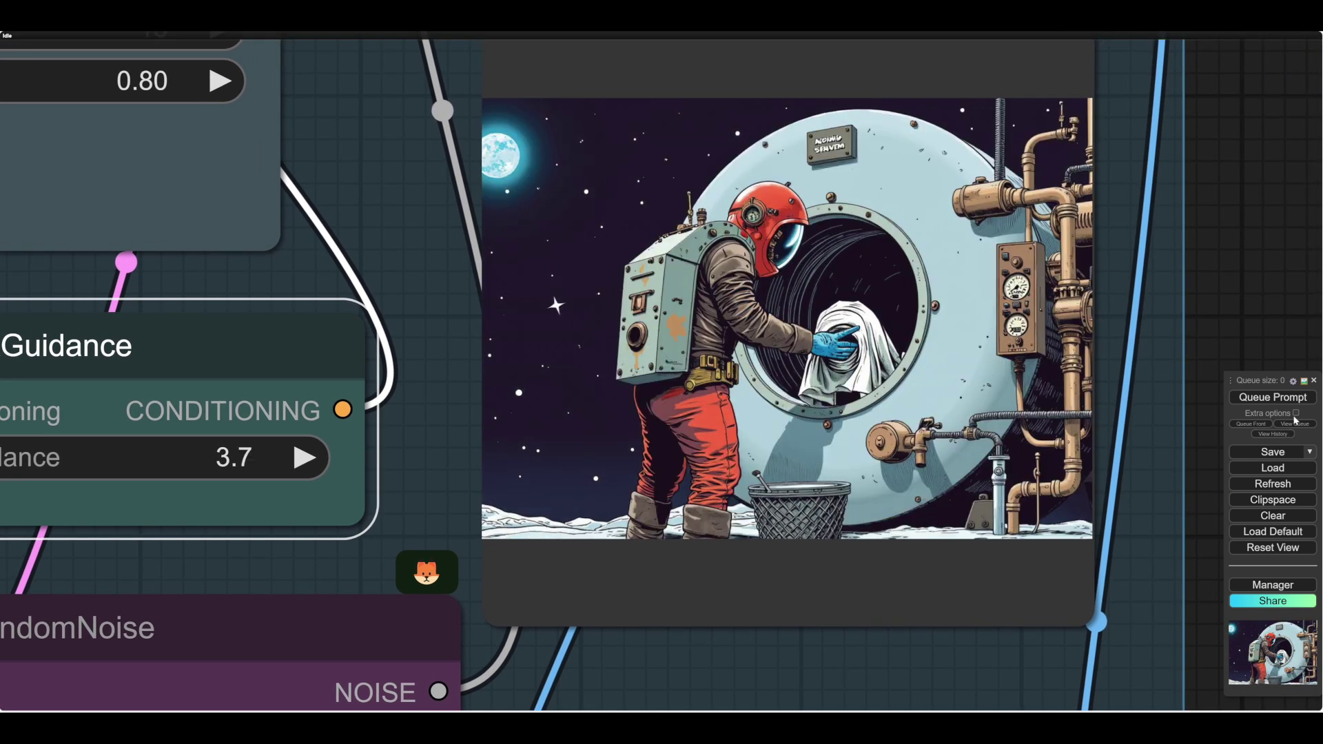
click(1282, 399)
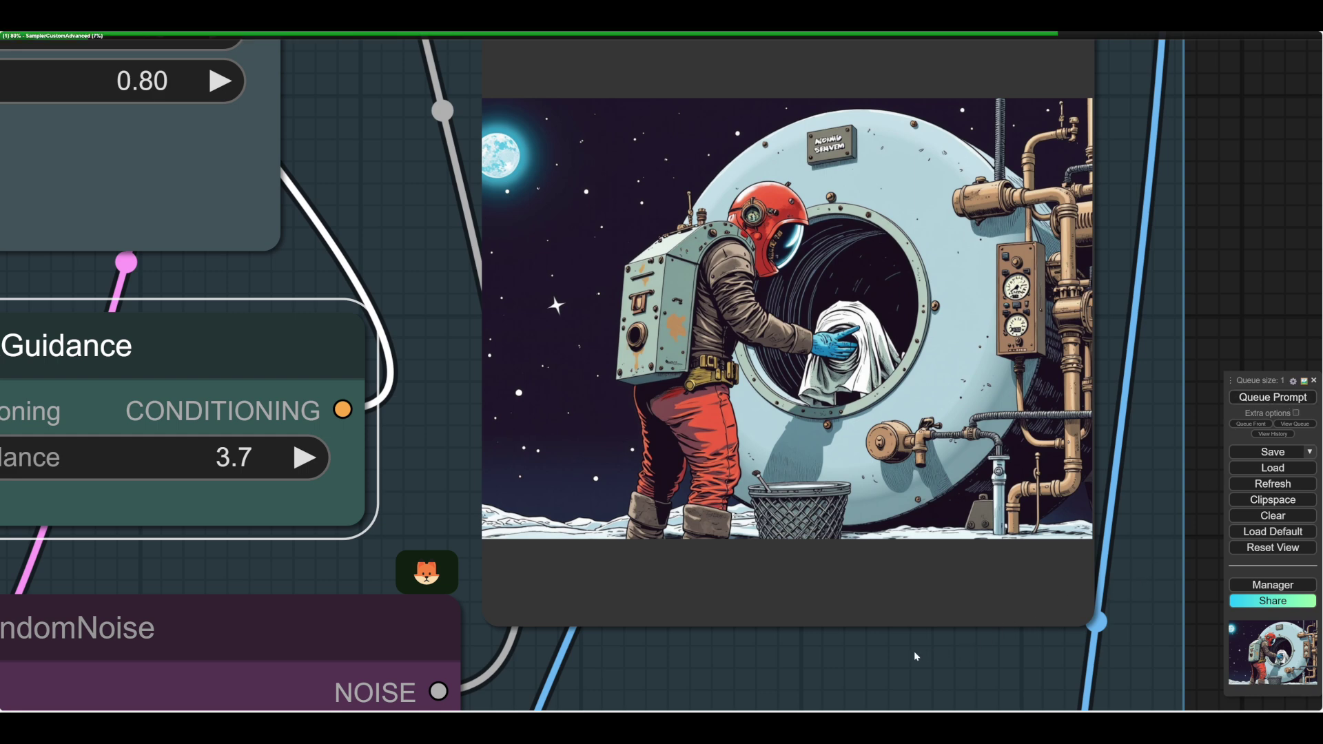
drag(914, 652, 917, 640)
scroll(915, 643, down, 2)
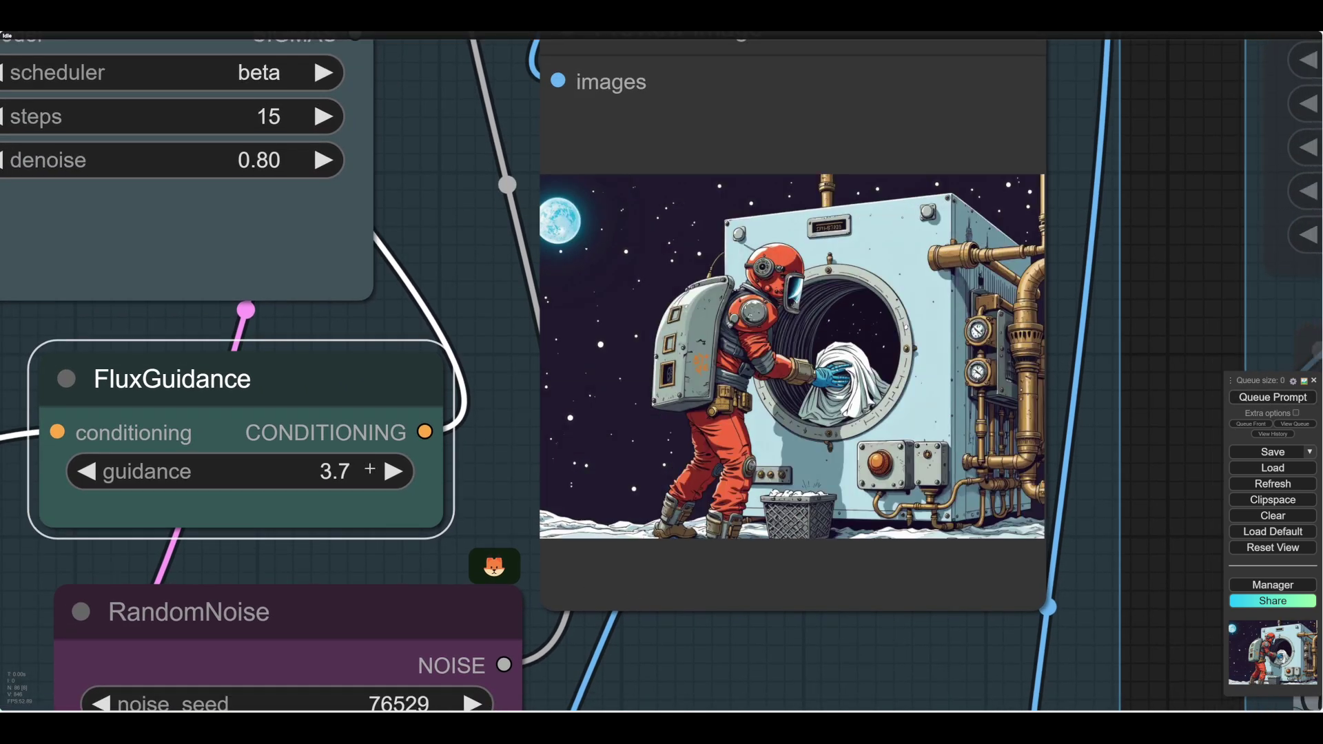
Push the Flux guidance sharply higher, then to 39.9, generating an image at each value
drag(372, 470, 330, 474)
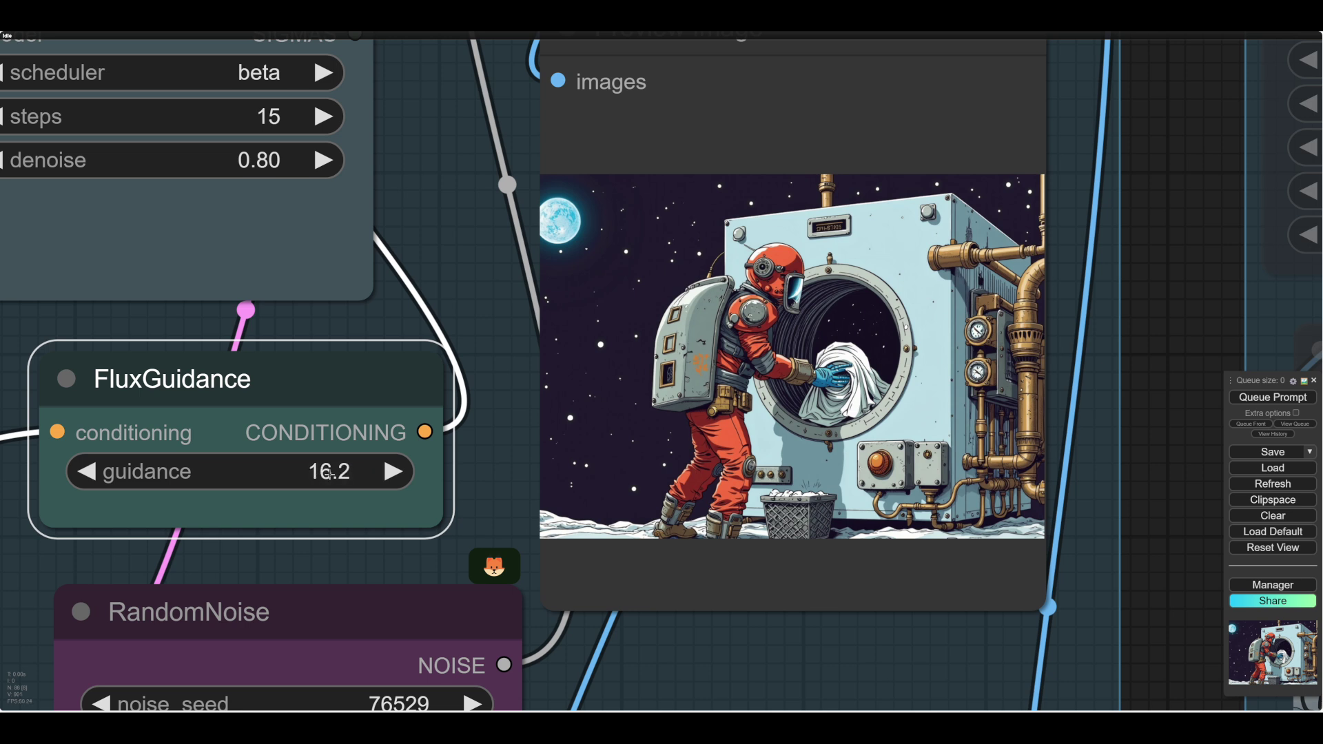
click(1273, 398)
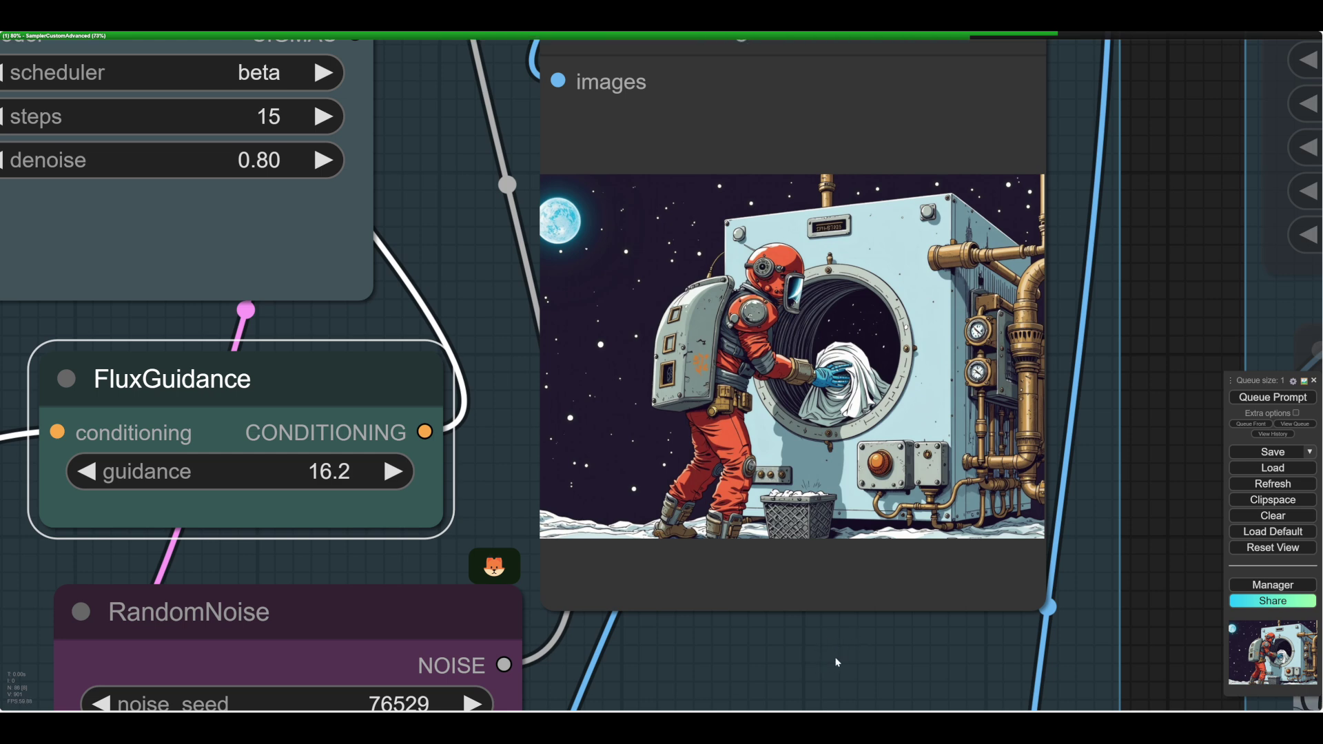
scroll(768, 663, down, 2)
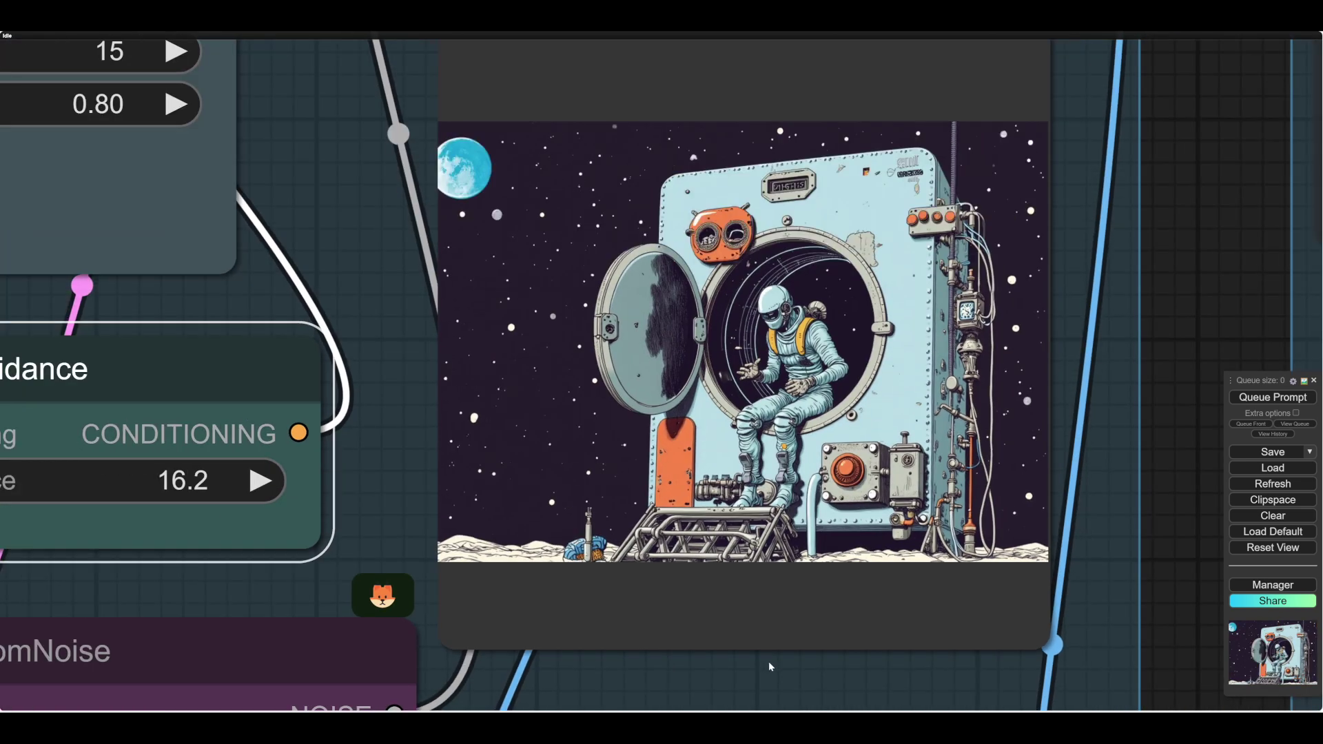
drag(224, 484, 294, 485)
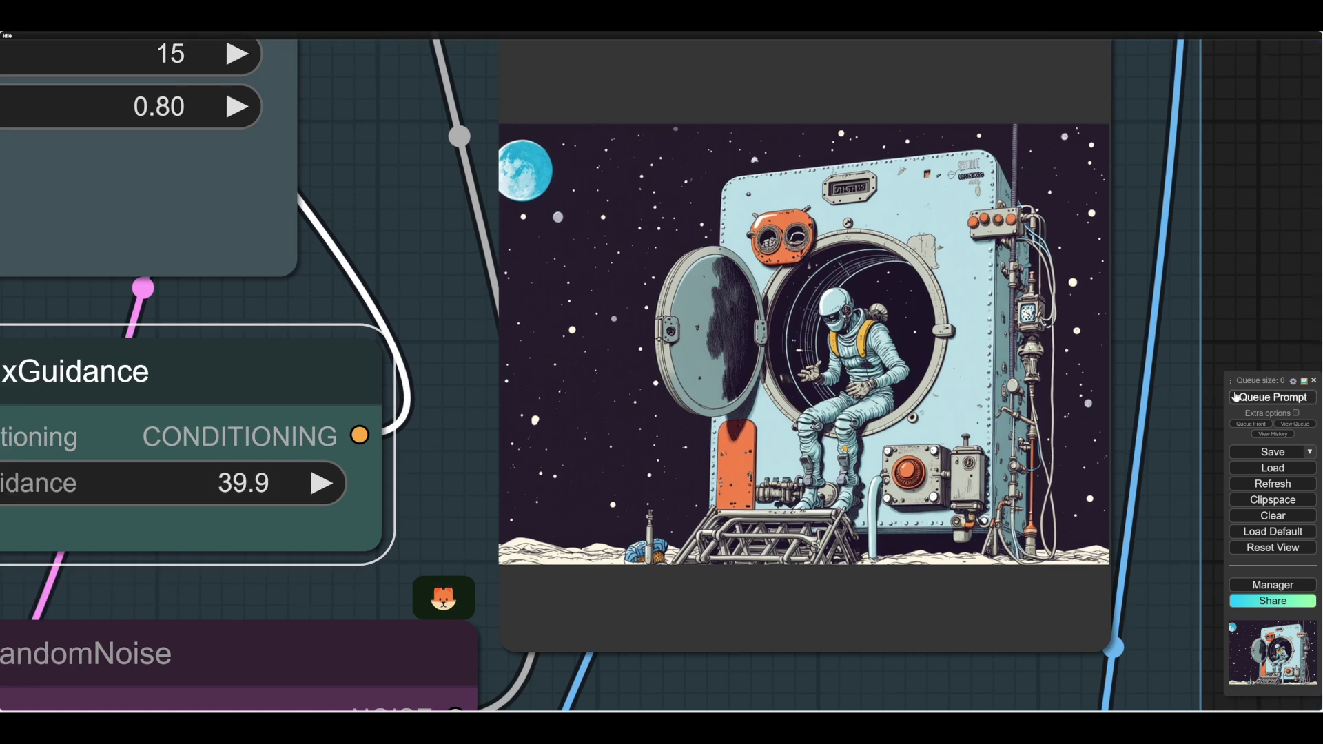
click(1265, 398)
scroll(1144, 527, down, 2)
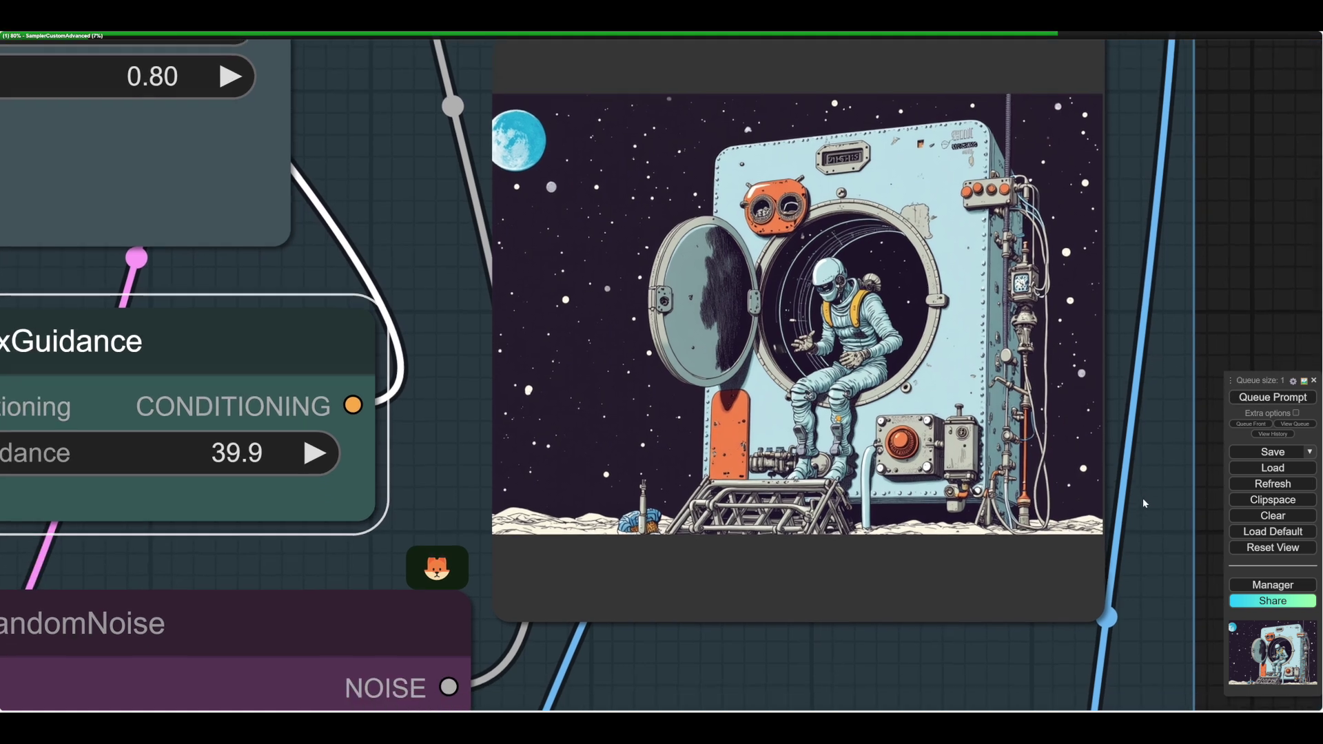
drag(925, 651, 868, 666)
drag(473, 387, 473, 406)
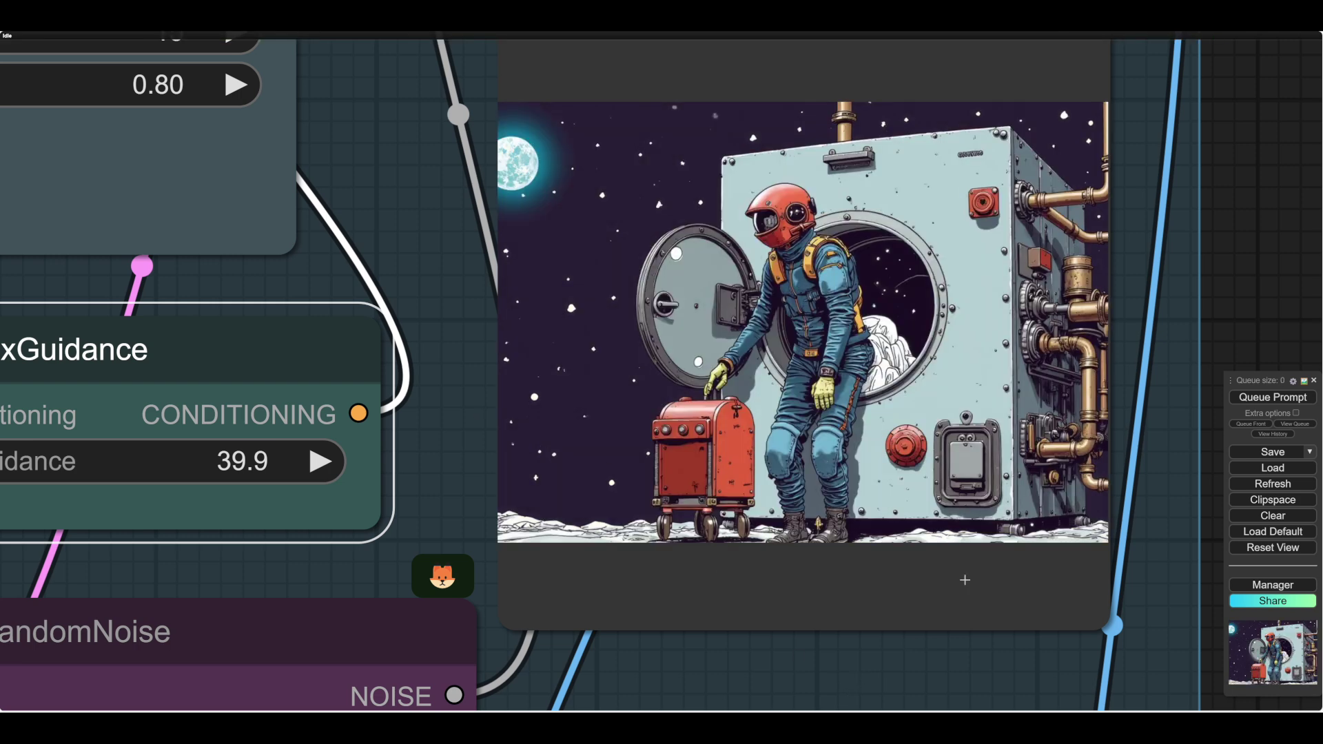
scroll(456, 444, down, 3)
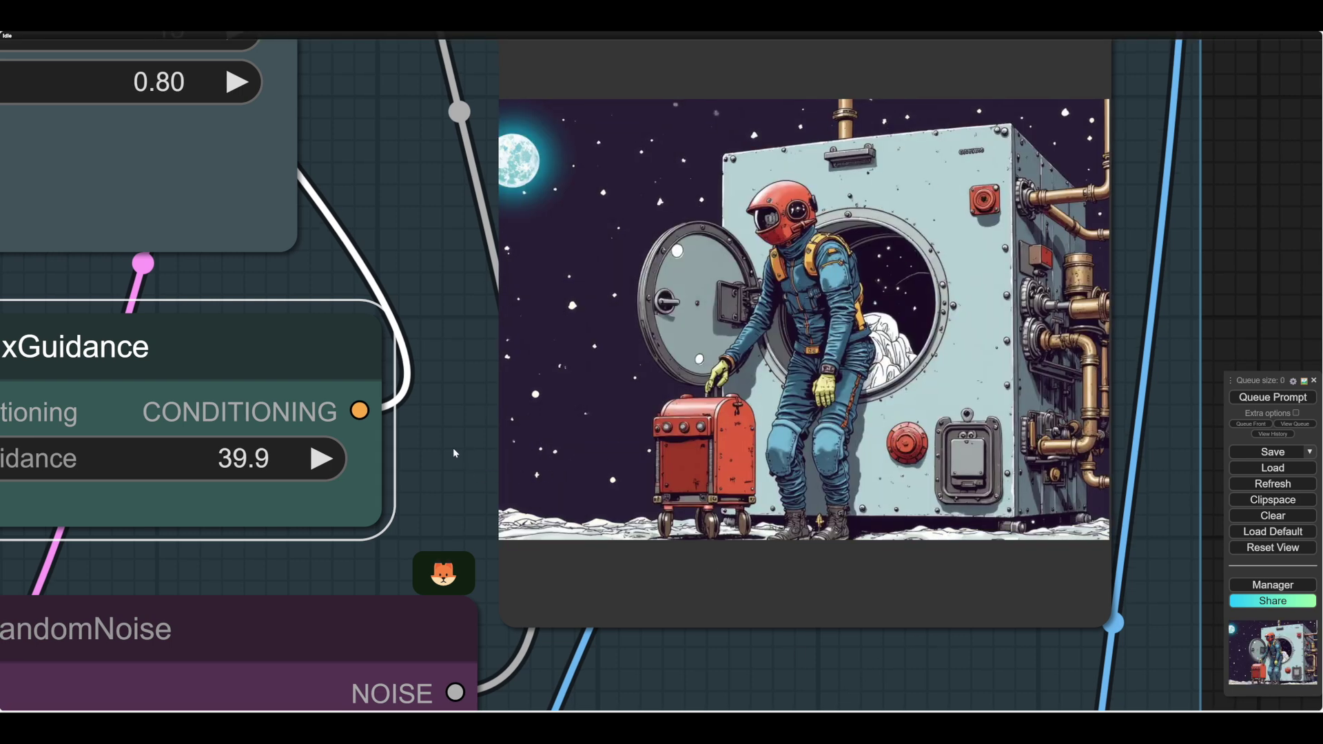
Raise guidance to 74.2, regenerate, and zoom in on the figure-in-the-drum preview
click(336, 421)
drag(336, 422, 572, 422)
click(1272, 397)
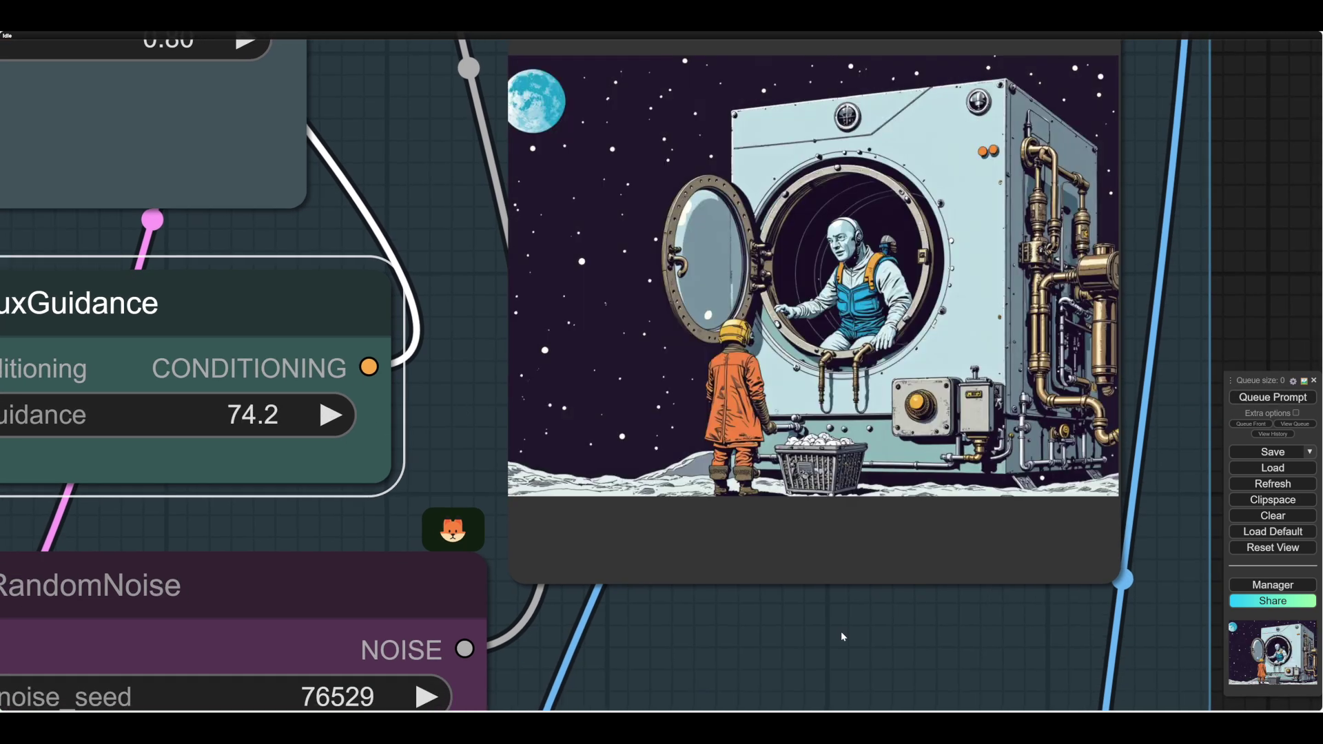
drag(841, 631, 805, 635)
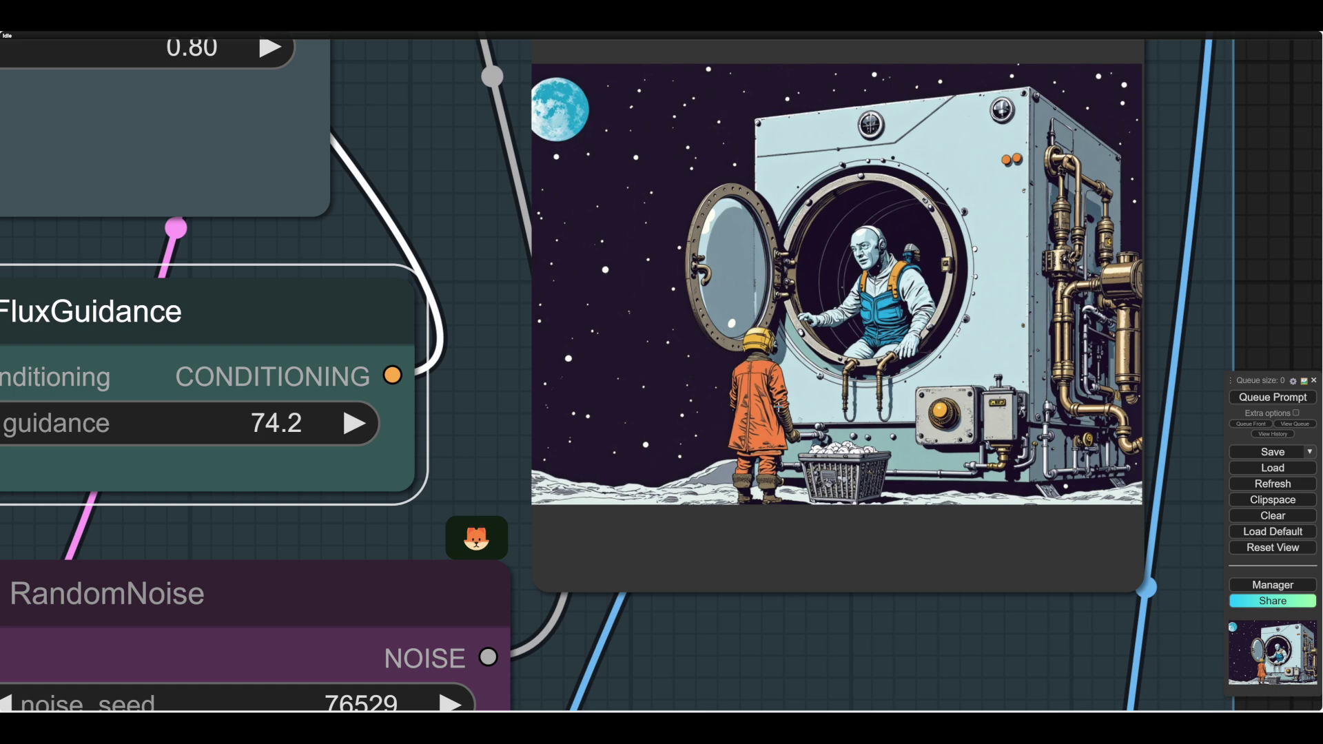
drag(955, 621, 801, 688)
scroll(1053, 515, up, 6)
scroll(1055, 516, up, 1)
drag(1056, 516, 1113, 604)
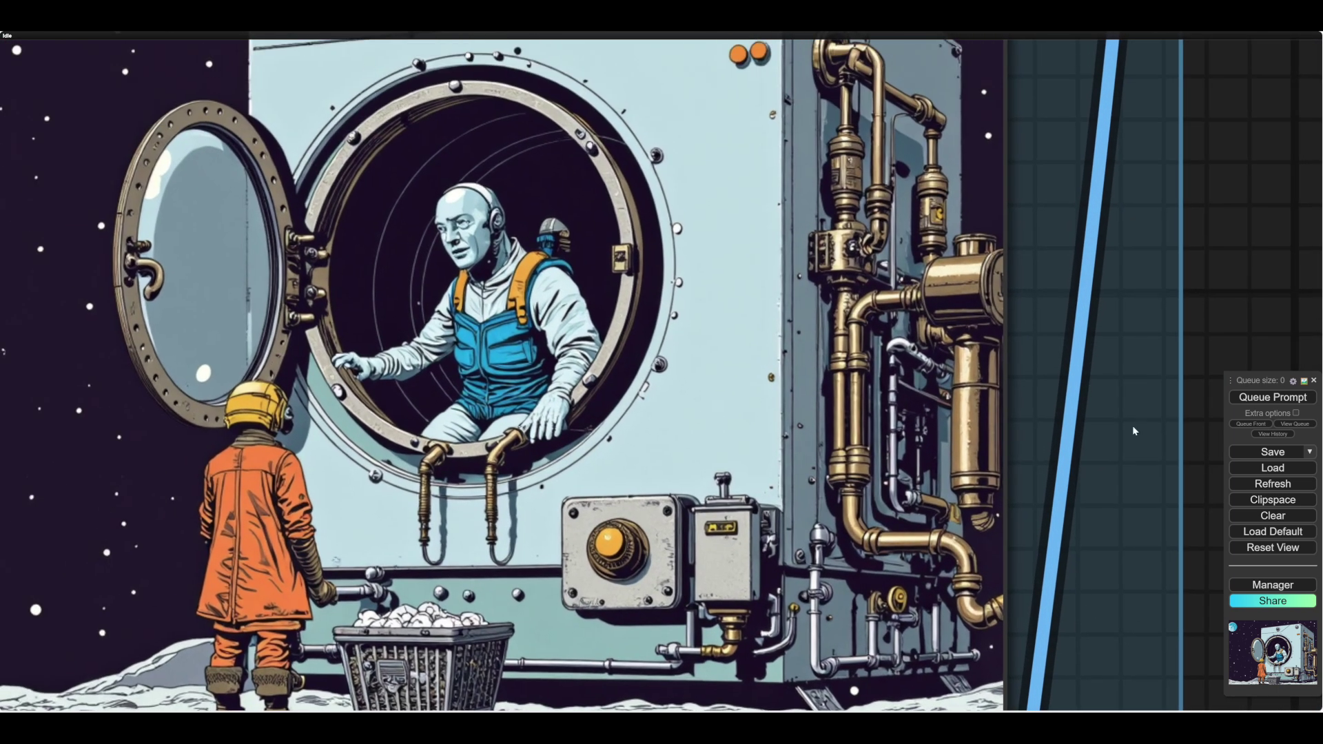
scroll(1143, 423, down, 8)
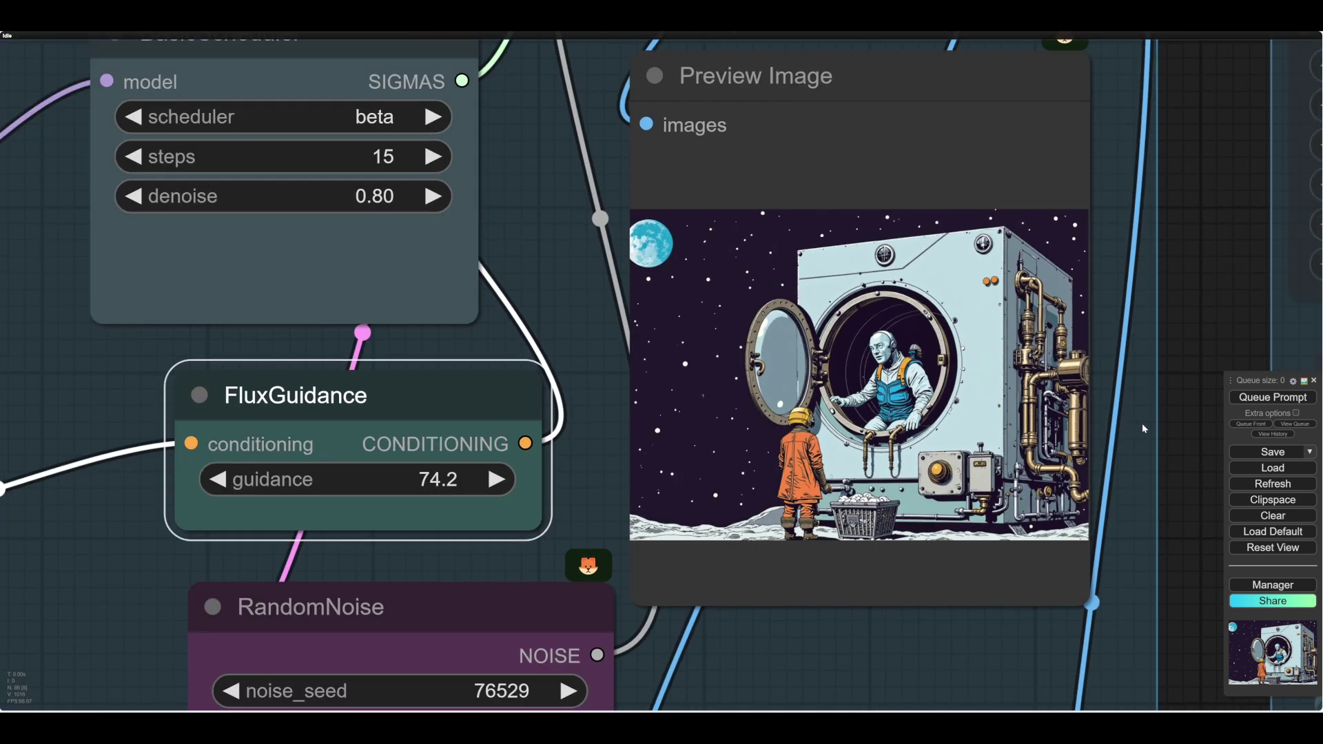
drag(872, 647, 973, 595)
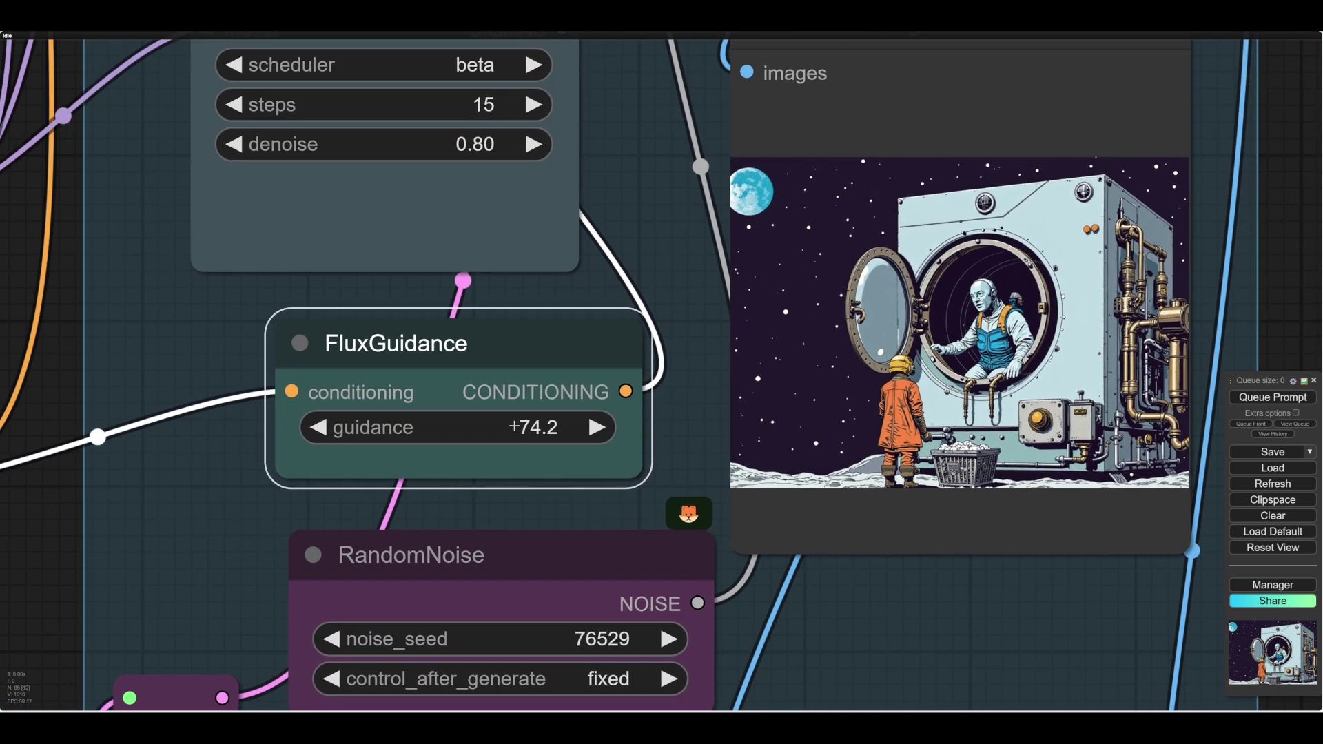
Enter guidance 3.1, queue the prompt, and view the red-helmeted astronaut render
click(524, 427)
text(3.1)
key(Return)
click(1256, 398)
drag(1030, 625, 891, 599)
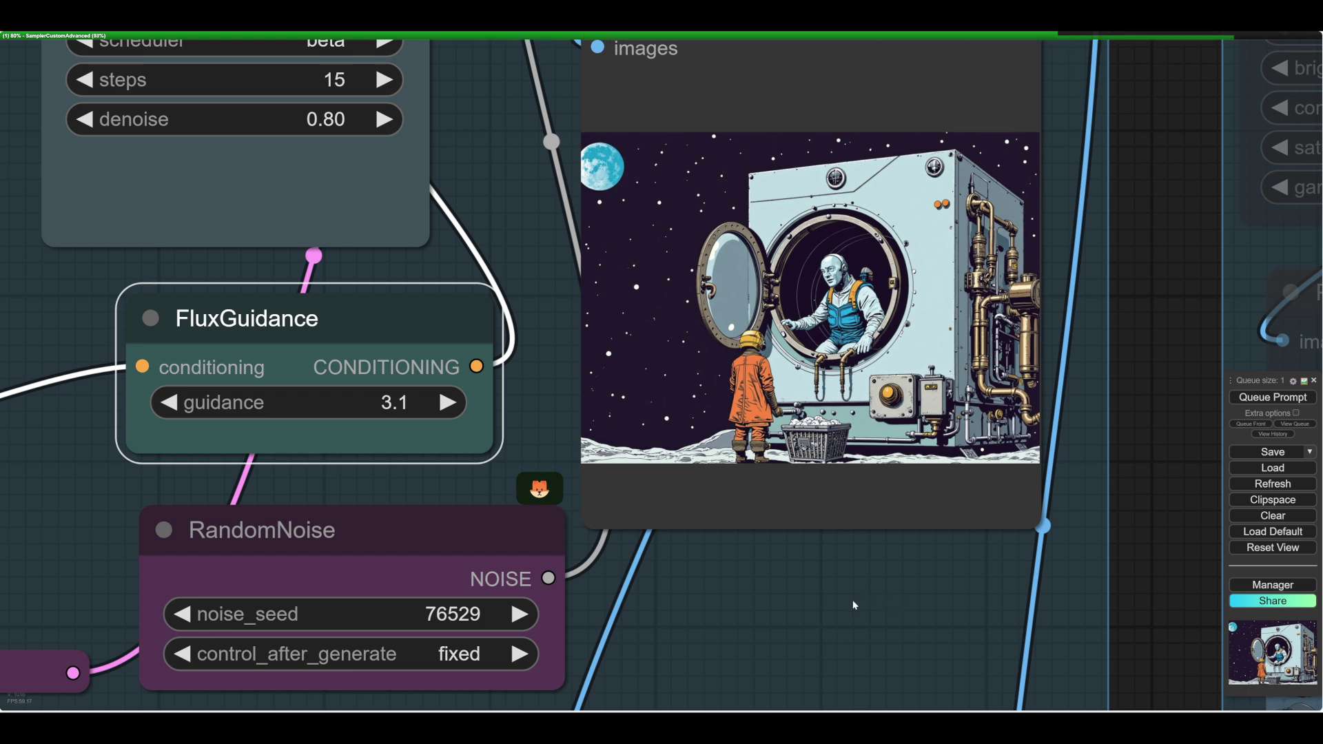
drag(853, 593, 796, 664)
scroll(792, 632, up, 3)
scroll(803, 651, down, 5)
drag(870, 612, 872, 605)
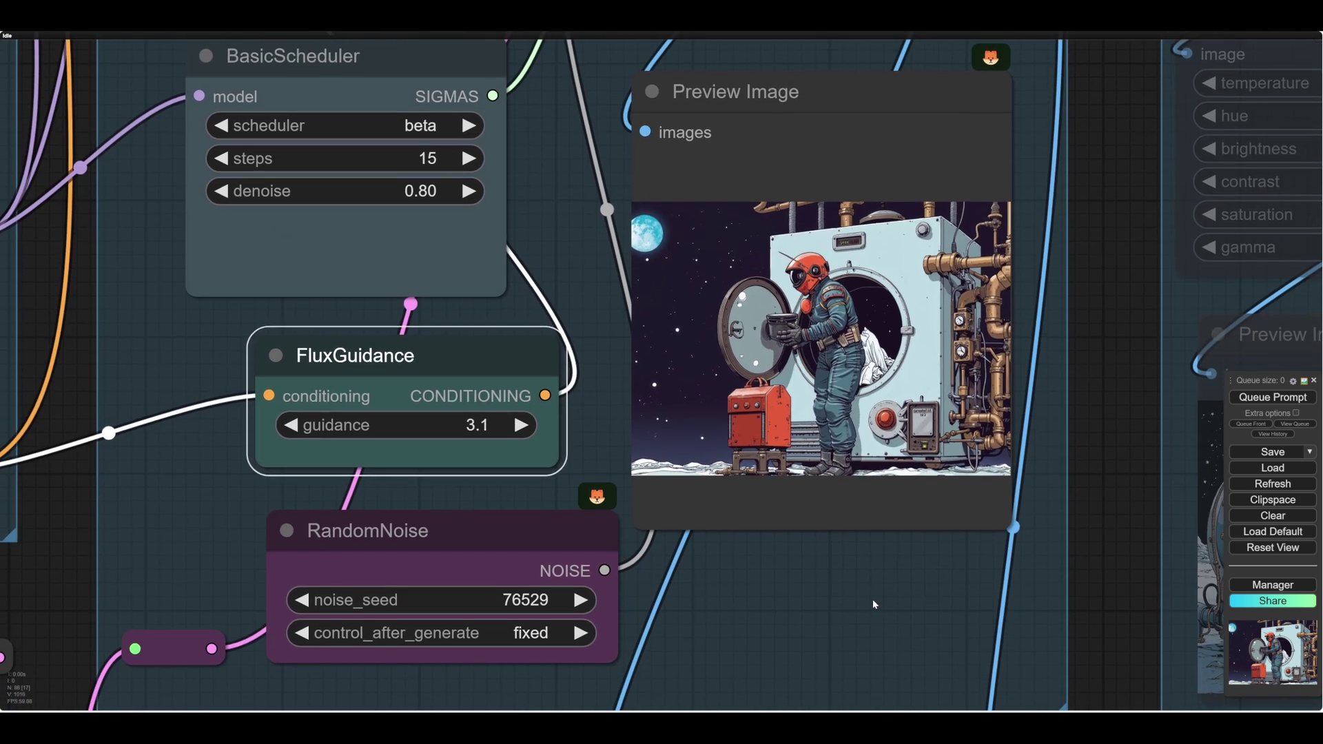
scroll(872, 585, down, 3)
drag(874, 603, 1059, 577)
drag(373, 539, 452, 638)
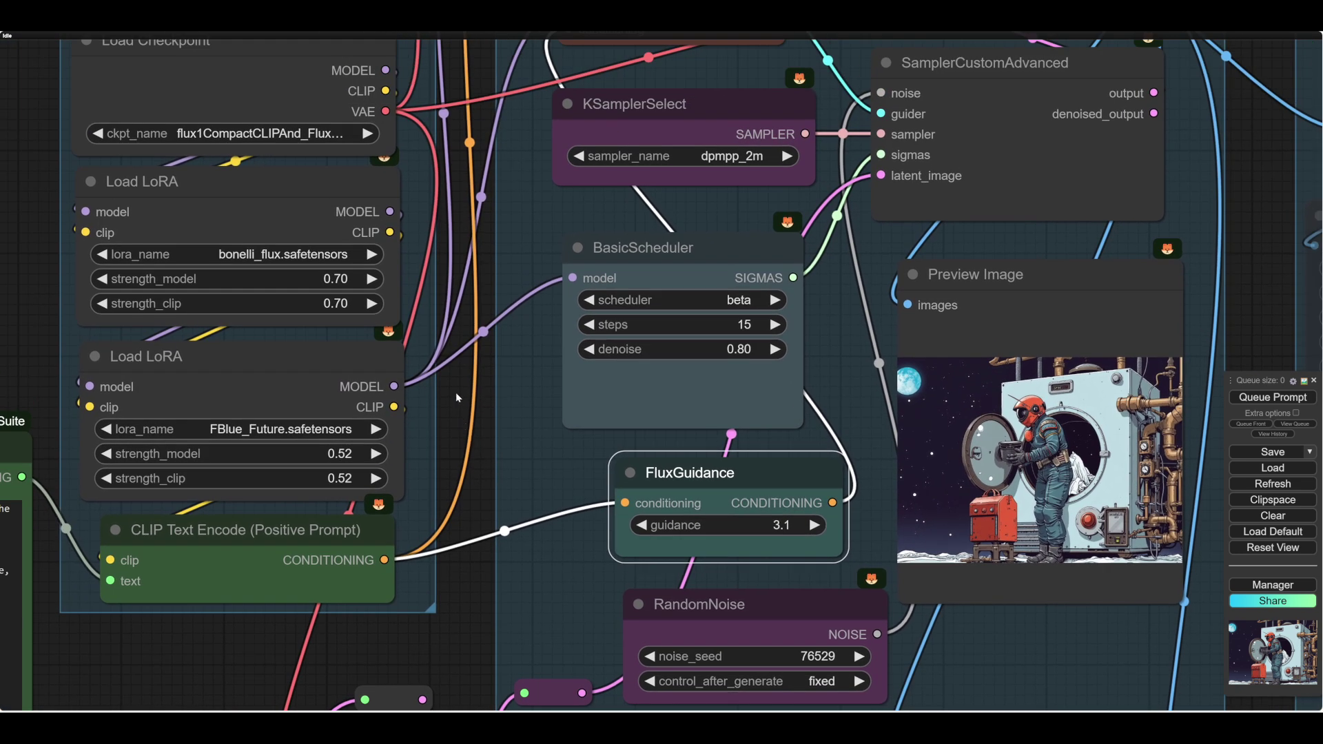
drag(456, 391, 514, 637)
scroll(300, 369, up, 5)
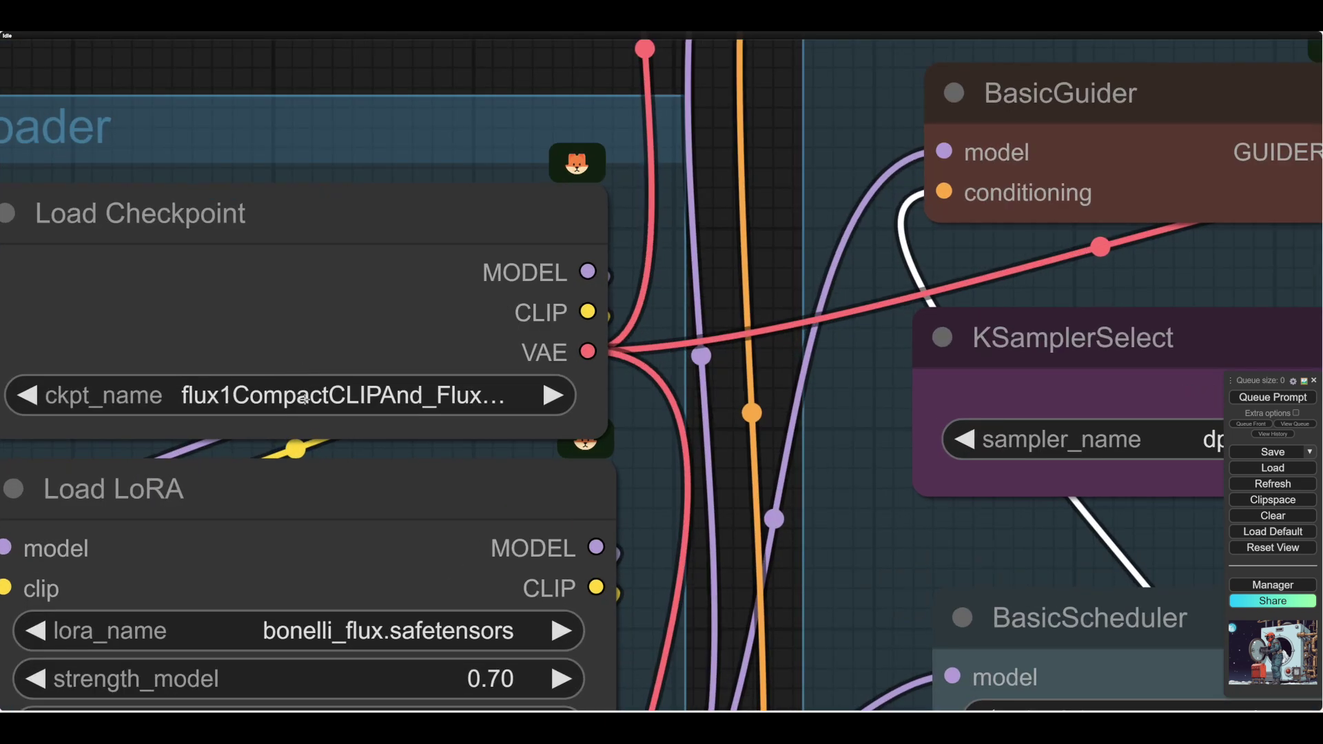
scroll(308, 393, up, 2)
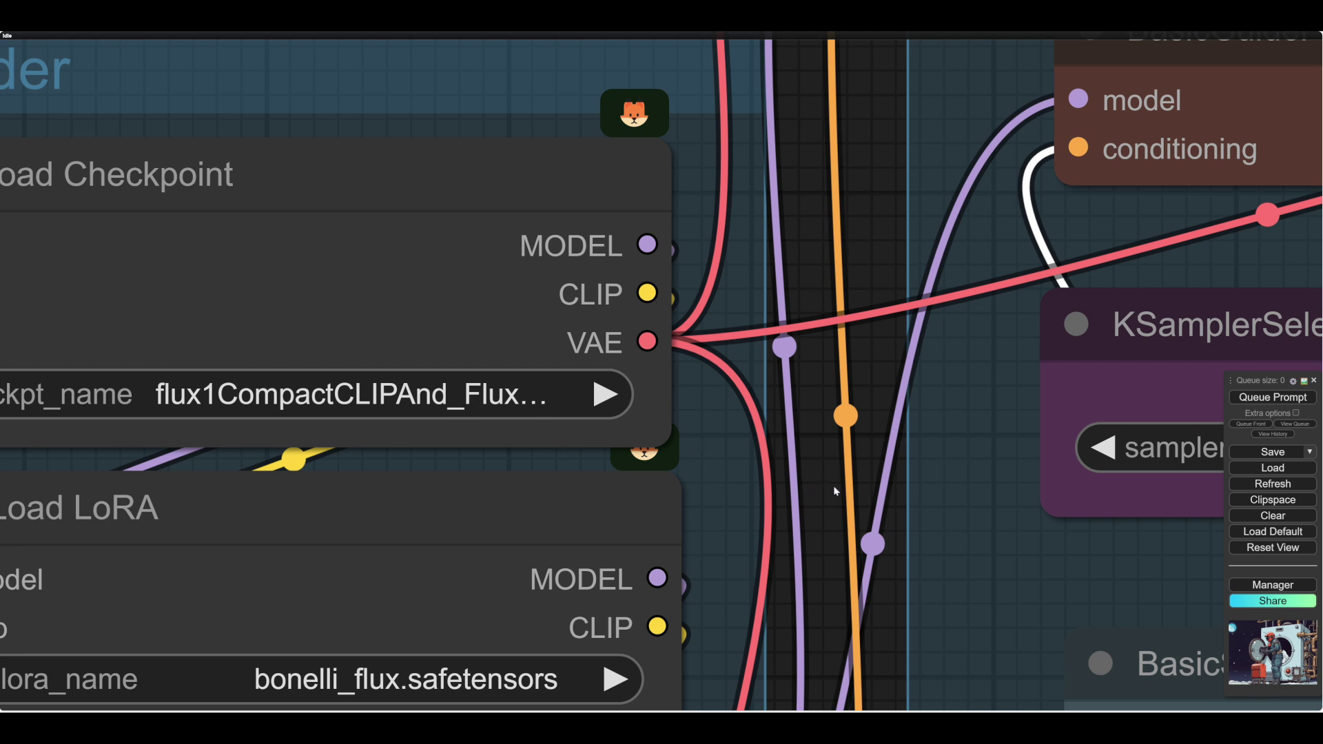
drag(836, 490, 905, 478)
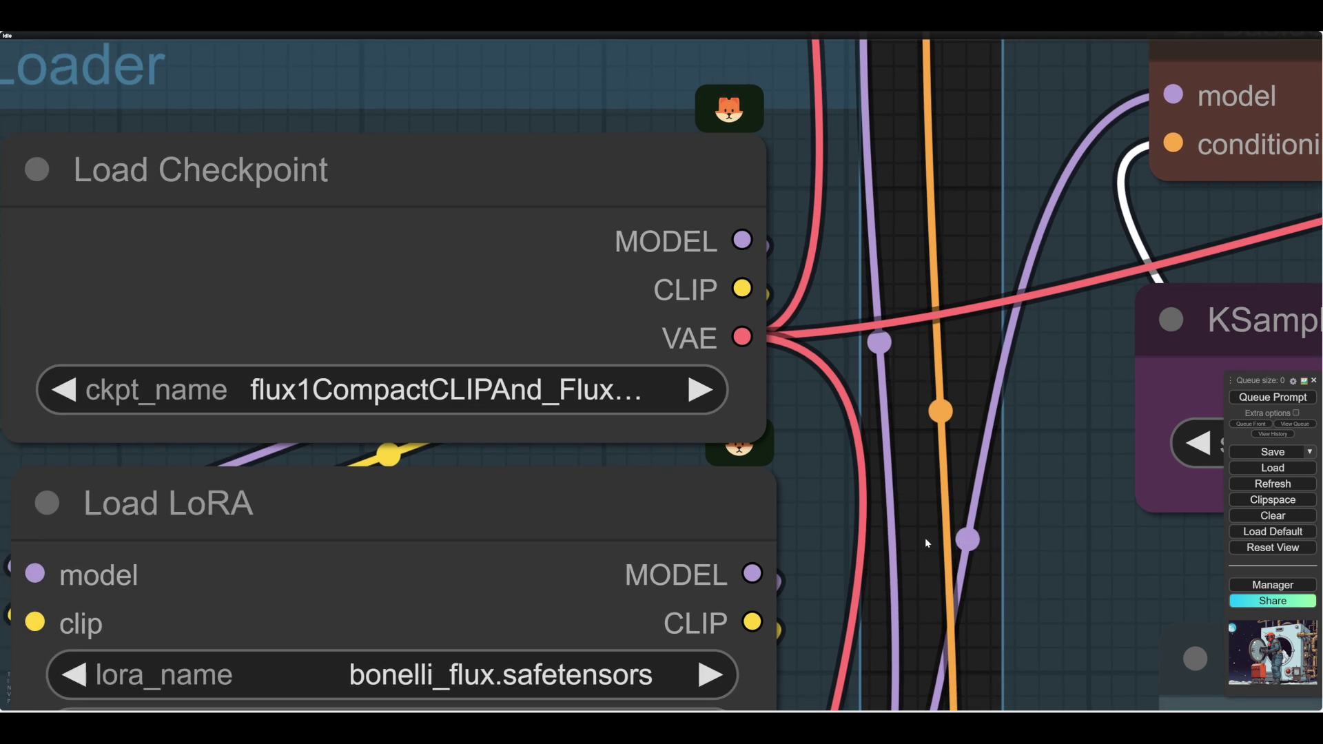
scroll(927, 543, down, 5)
drag(926, 543, 922, 412)
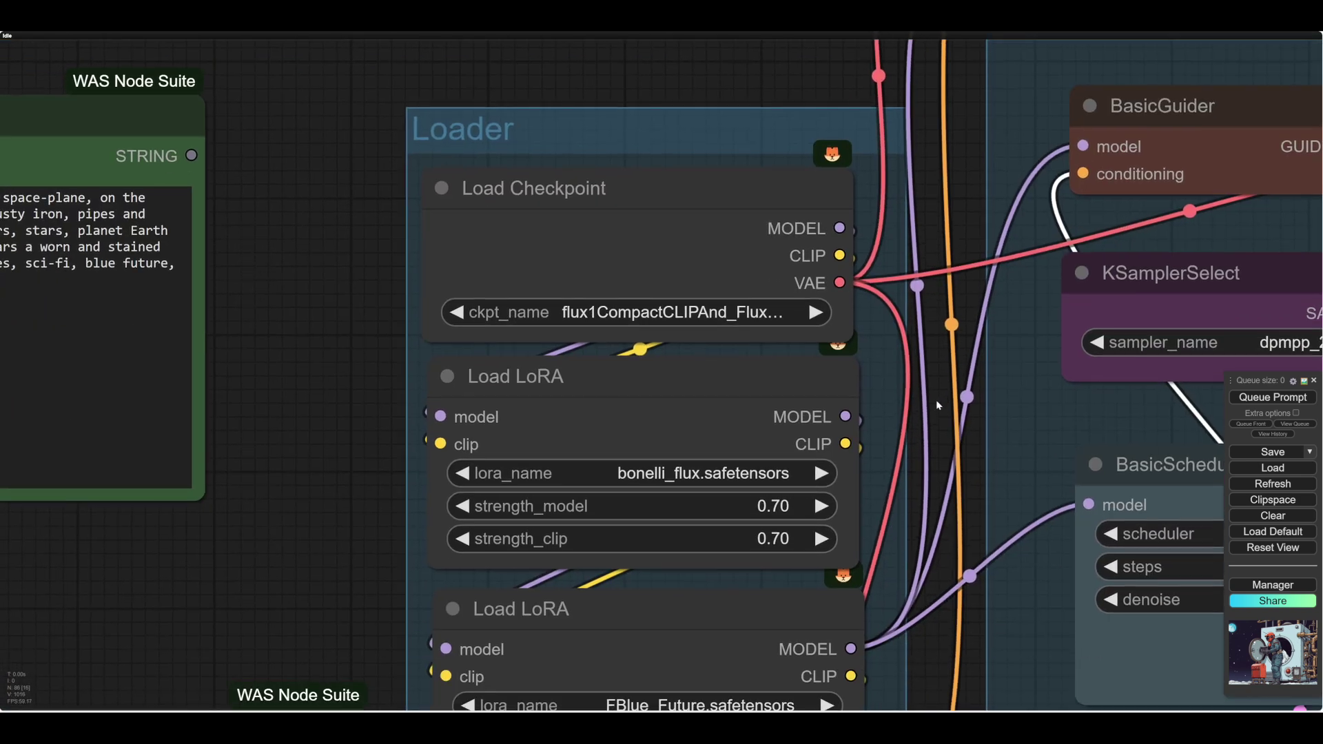
mouse_move(255, 564)
mouse_down()
mouse_move(304, 519)
mouse_move(276, 469)
mouse_move(238, 572)
mouse_up()
scroll(275, 468, down, 2)
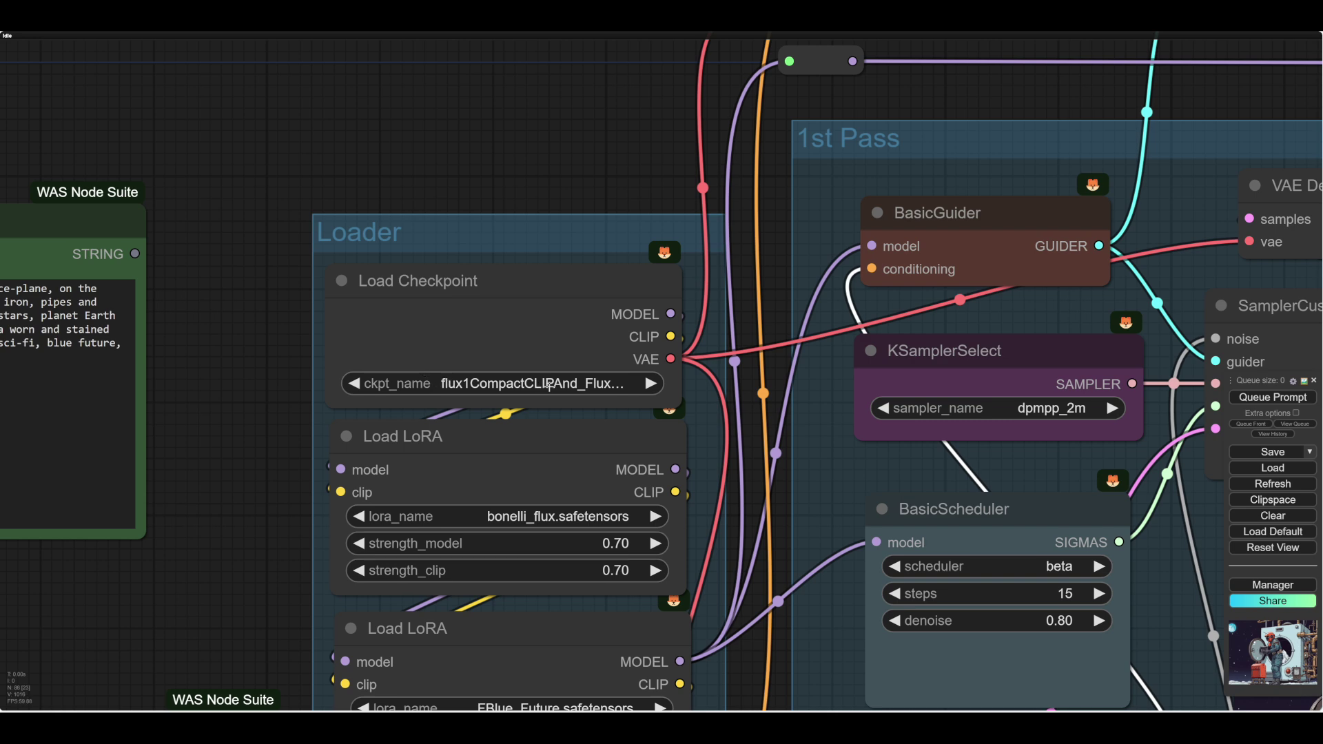
drag(229, 481, 184, 335)
scroll(229, 421, down, 4)
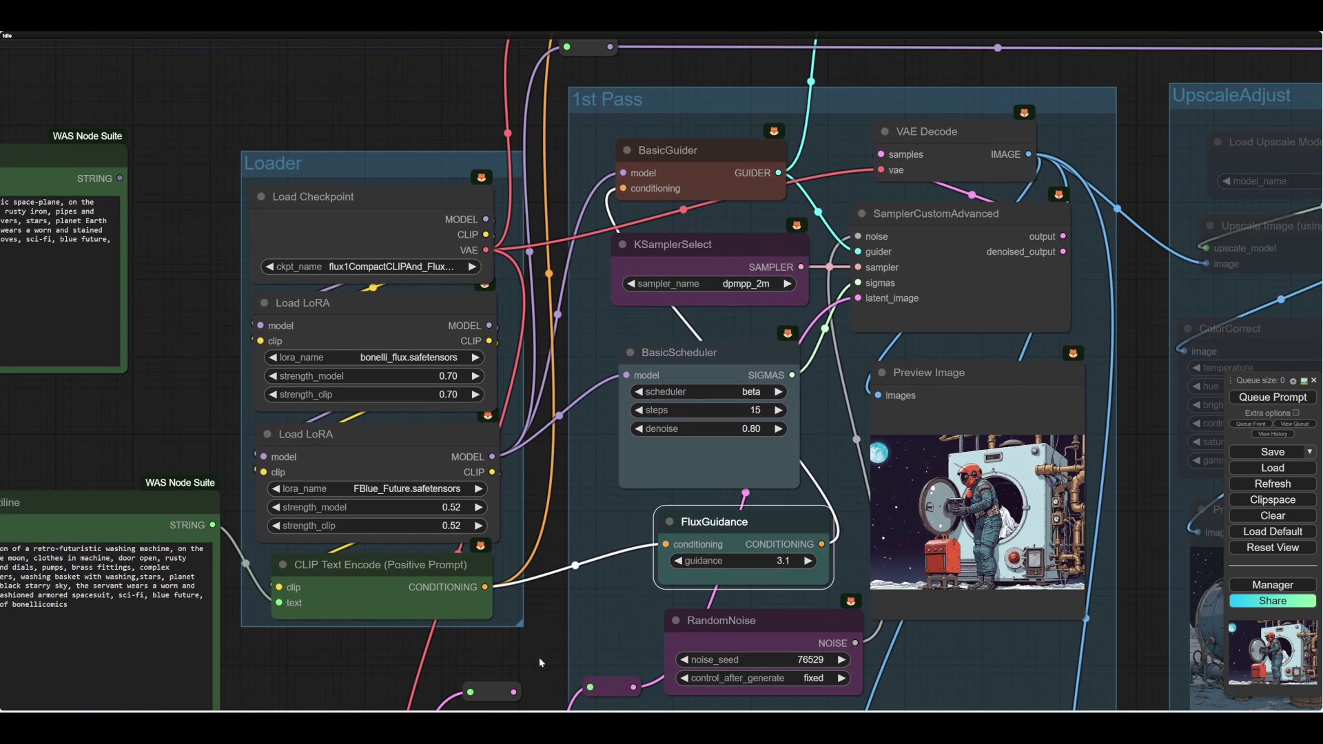
drag(540, 659, 441, 487)
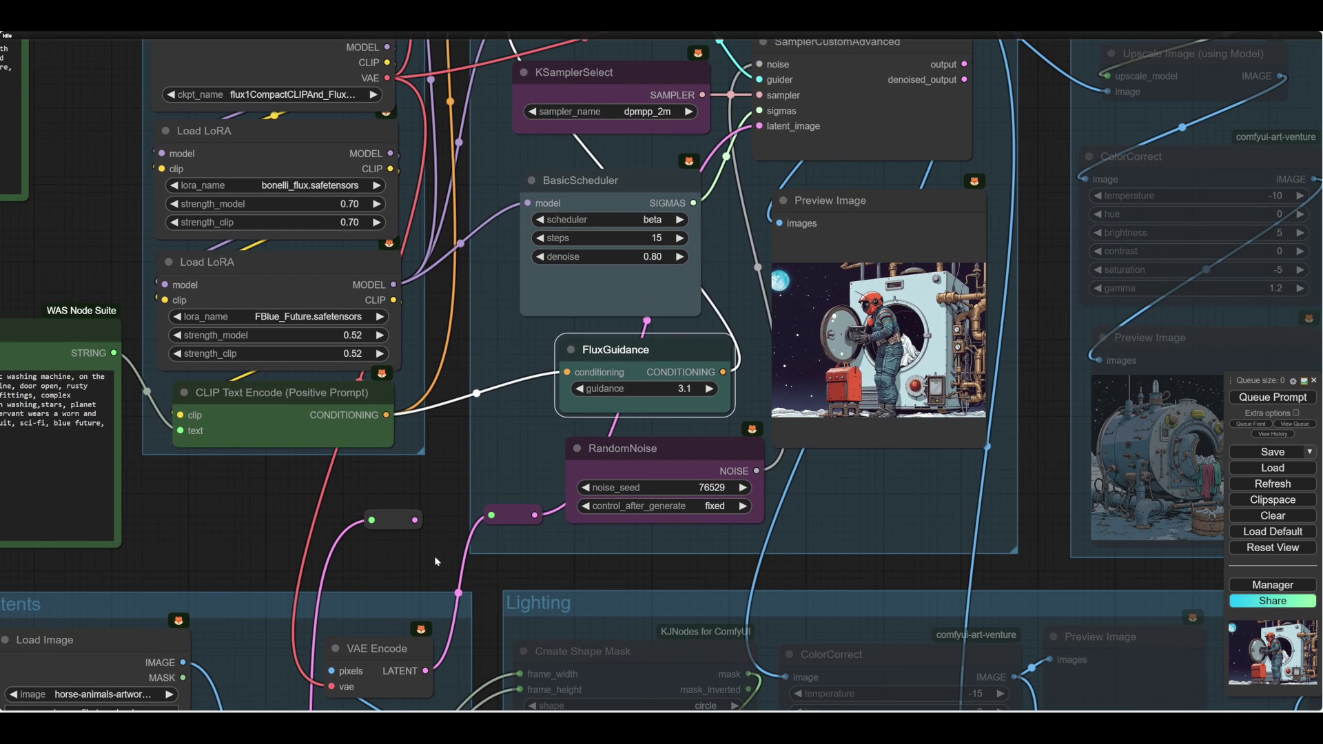
Set all nodes in the Lighting group to Always
drag(436, 562, 214, 383)
drag(620, 424, 596, 267)
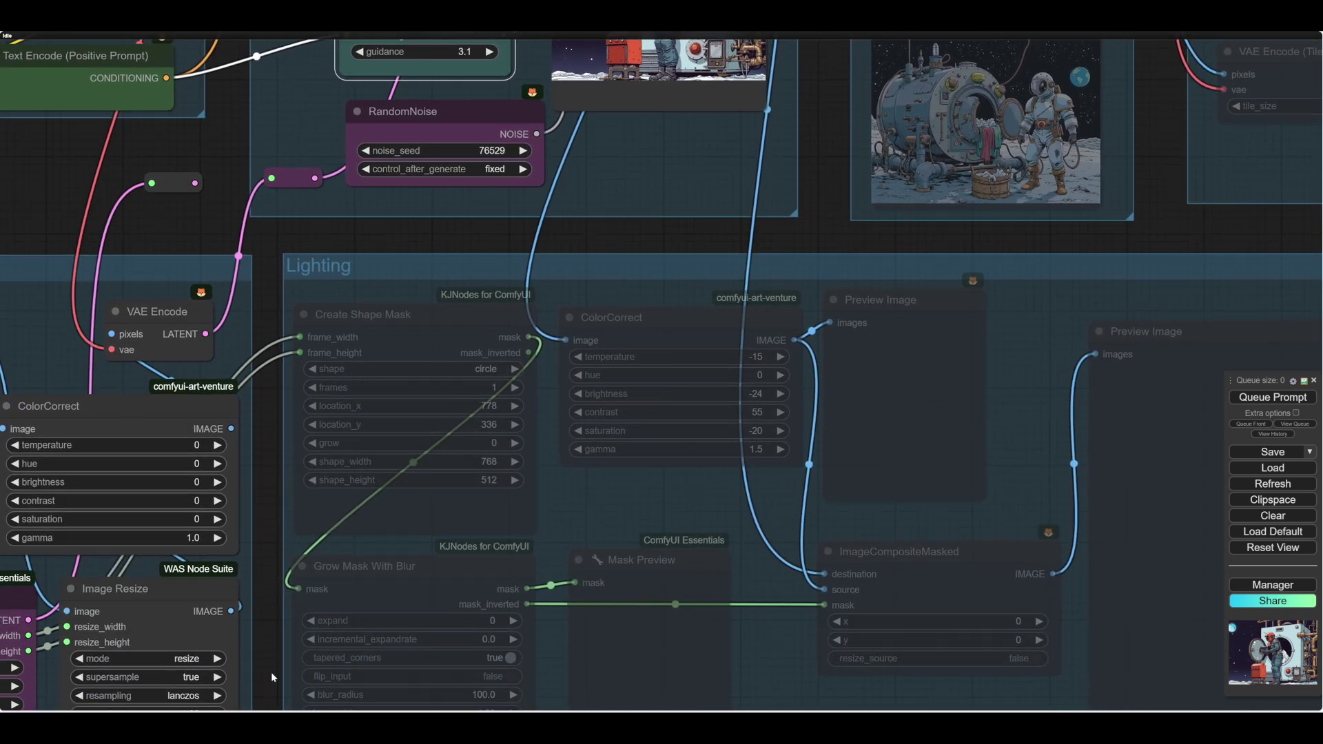
drag(271, 672, 215, 532)
right_click(605, 376)
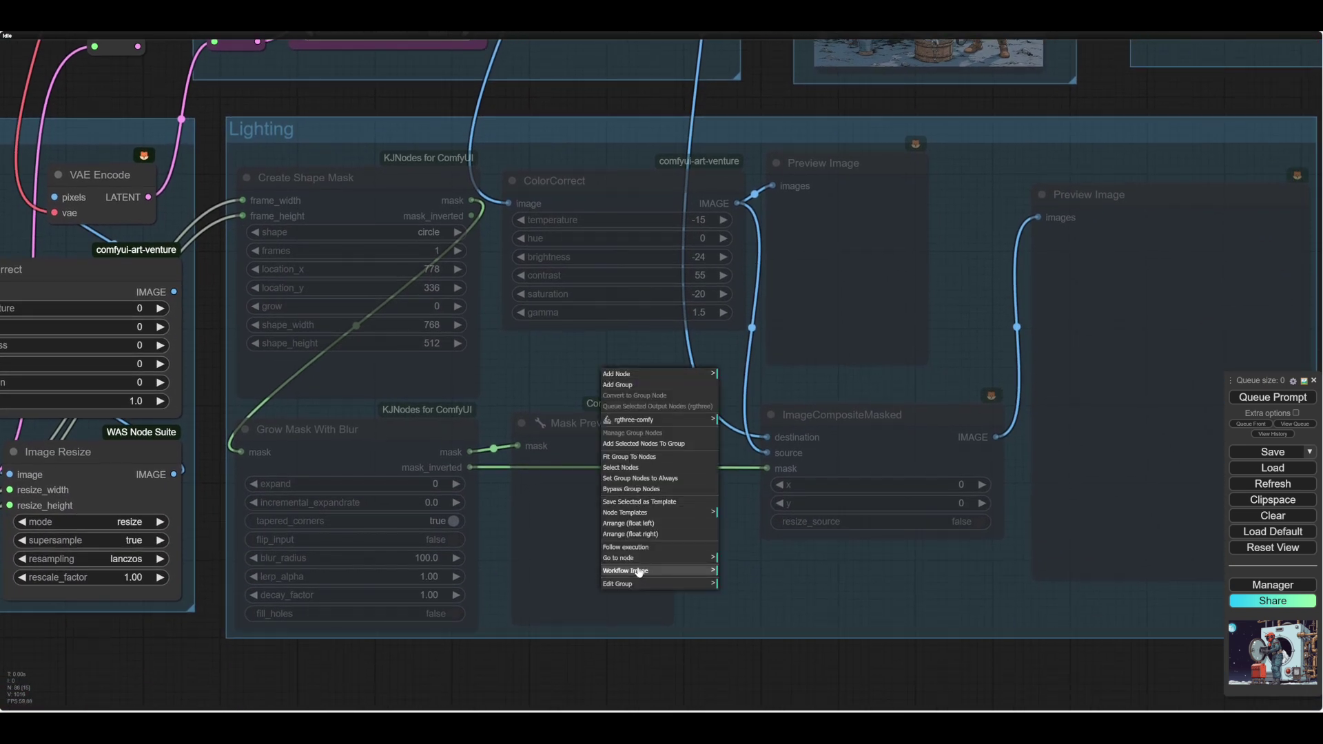
click(673, 478)
Queue the workflow with the Lighting group enabled and examine the lighting results
drag(946, 663, 448, 665)
drag(895, 448, 995, 513)
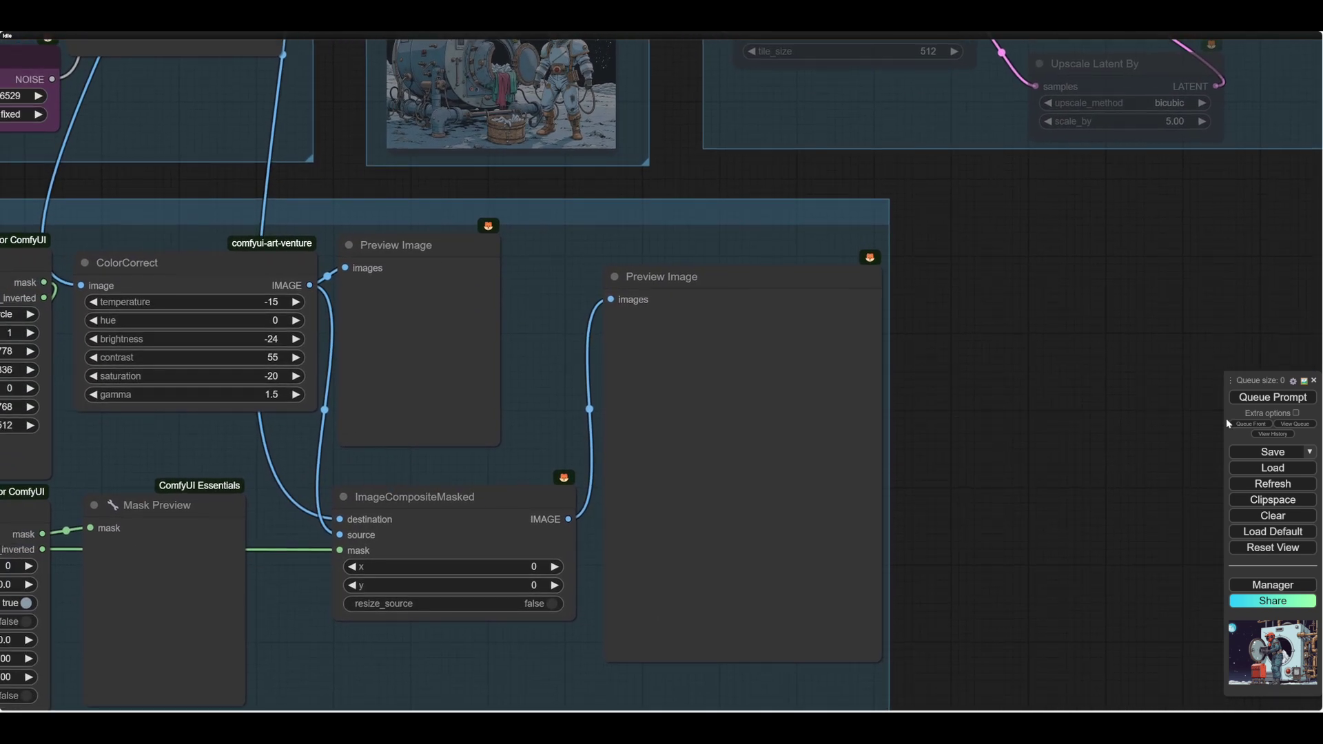
click(1246, 399)
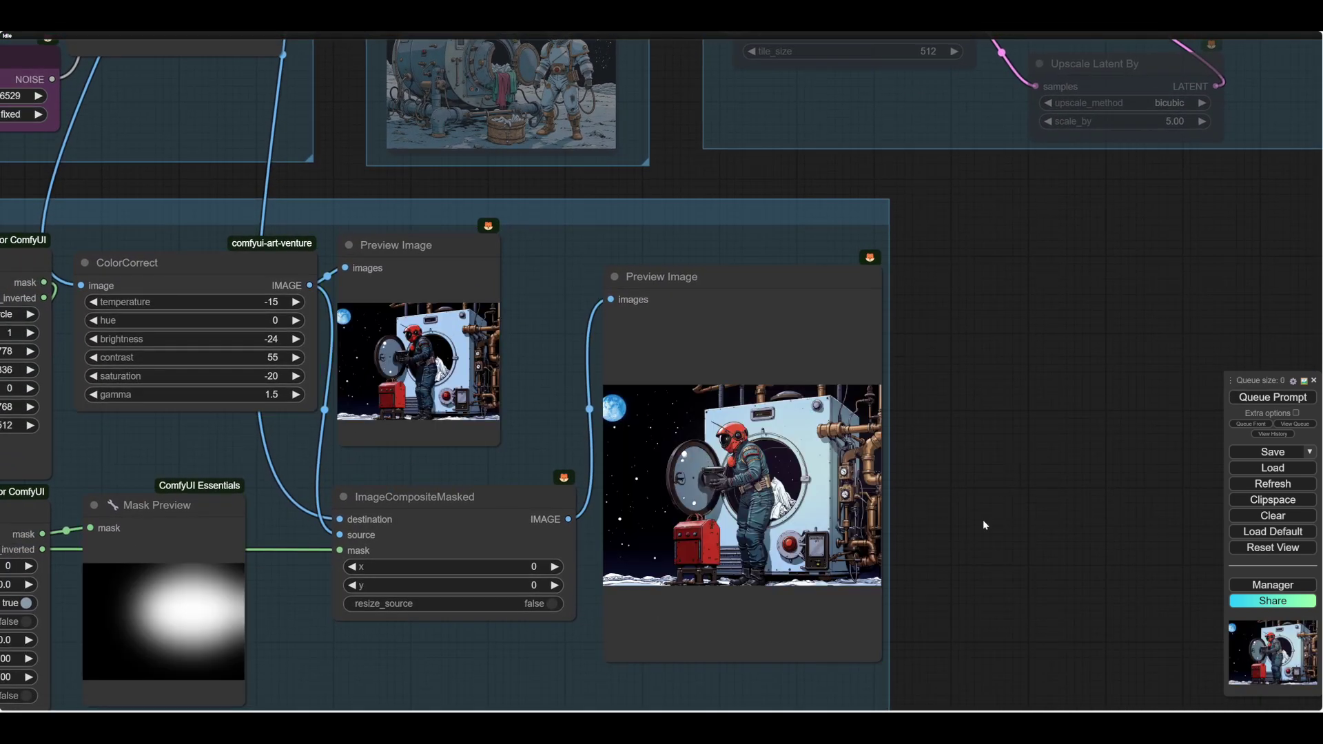
scroll(982, 531, up, 5)
drag(989, 464, 995, 623)
scroll(1035, 491, down, 4)
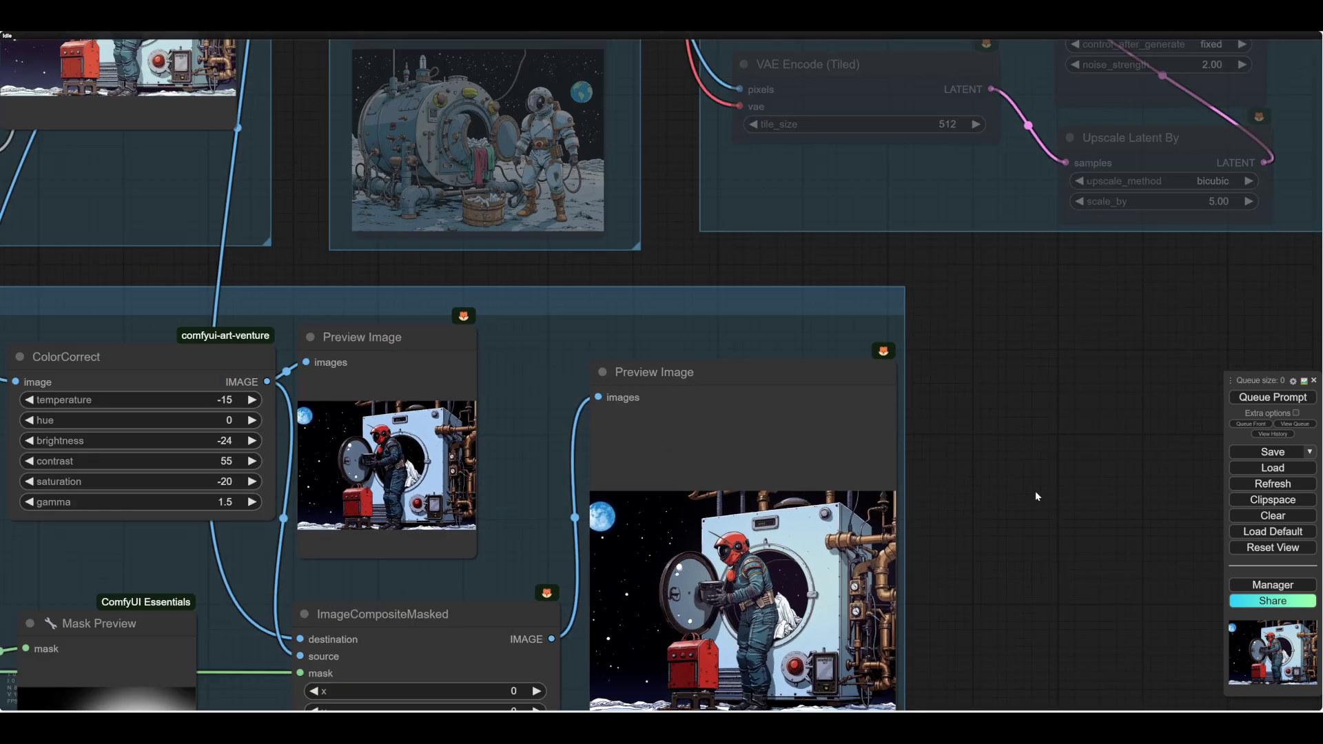
scroll(1036, 490, down, 3)
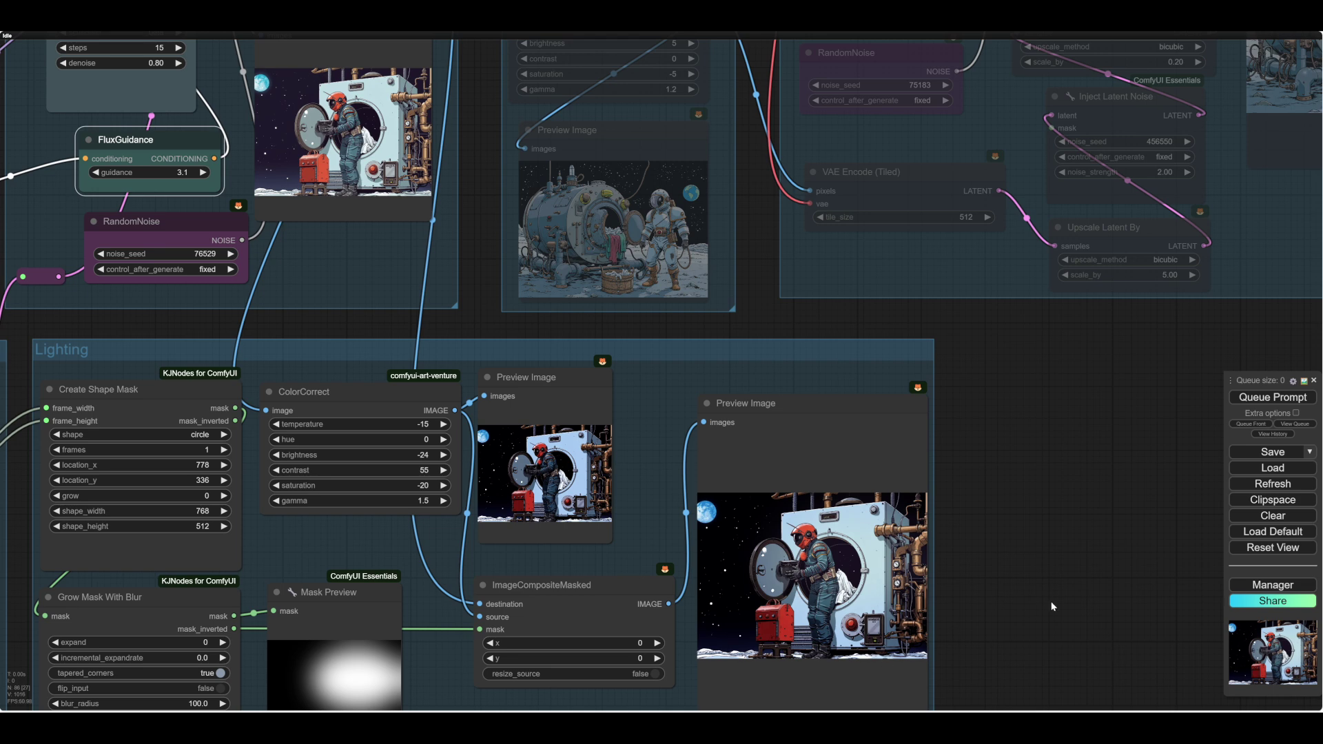
Survey the whole Lighting group and its masked, relit composite preview
drag(1084, 594, 1132, 453)
drag(1102, 524, 1130, 527)
drag(683, 670, 795, 700)
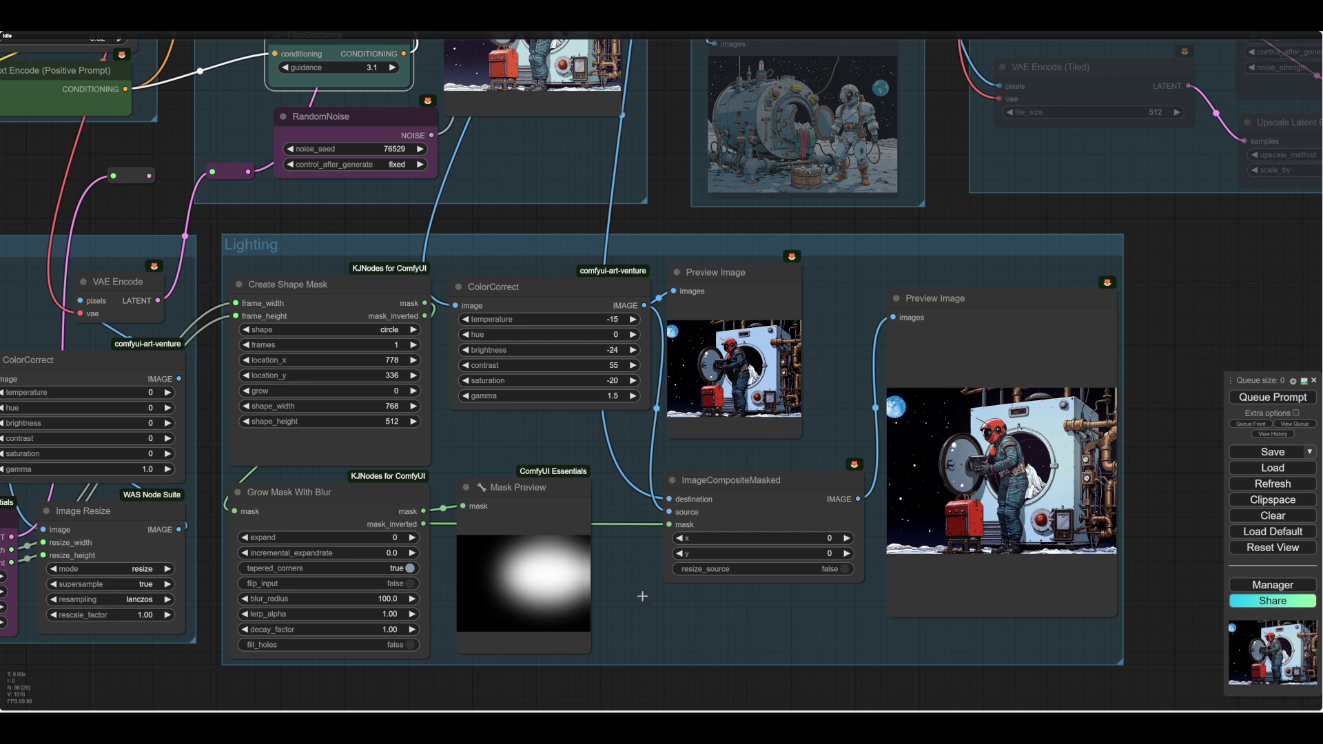
drag(1204, 405, 1113, 492)
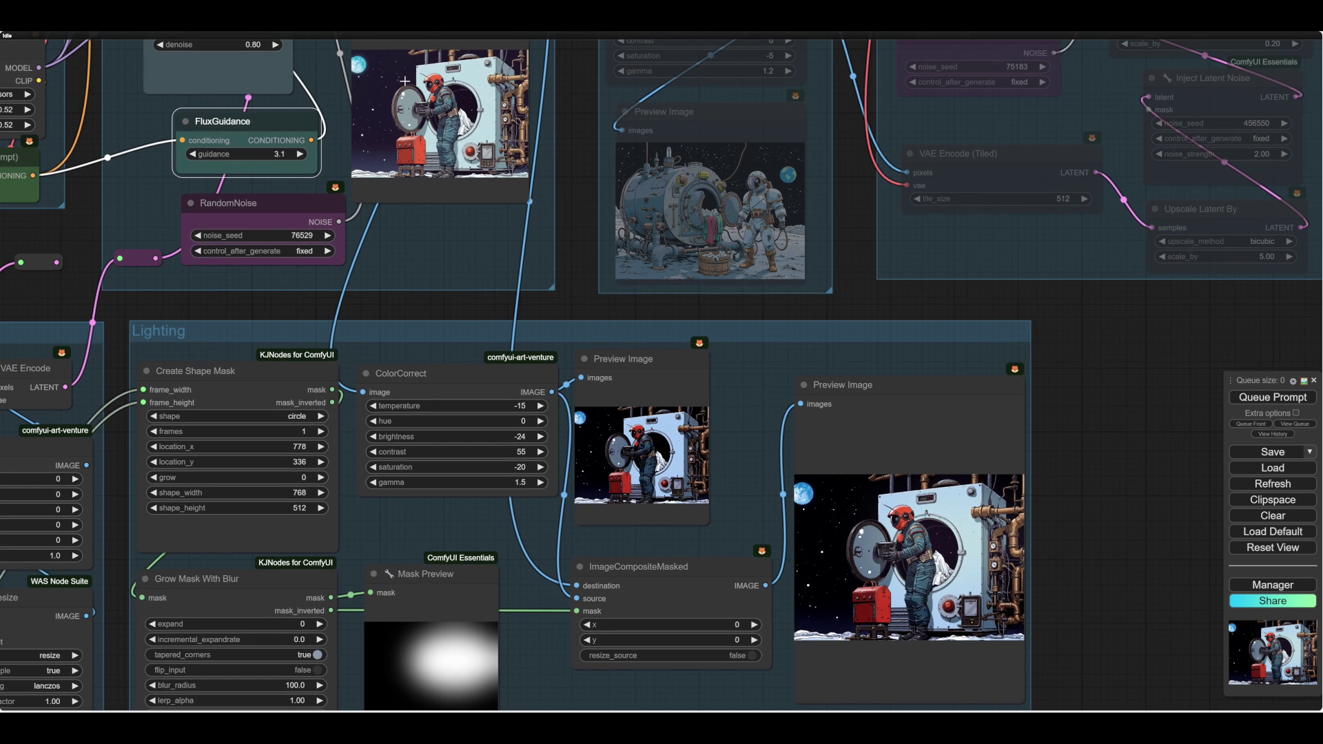
scroll(1013, 516, down, 3)
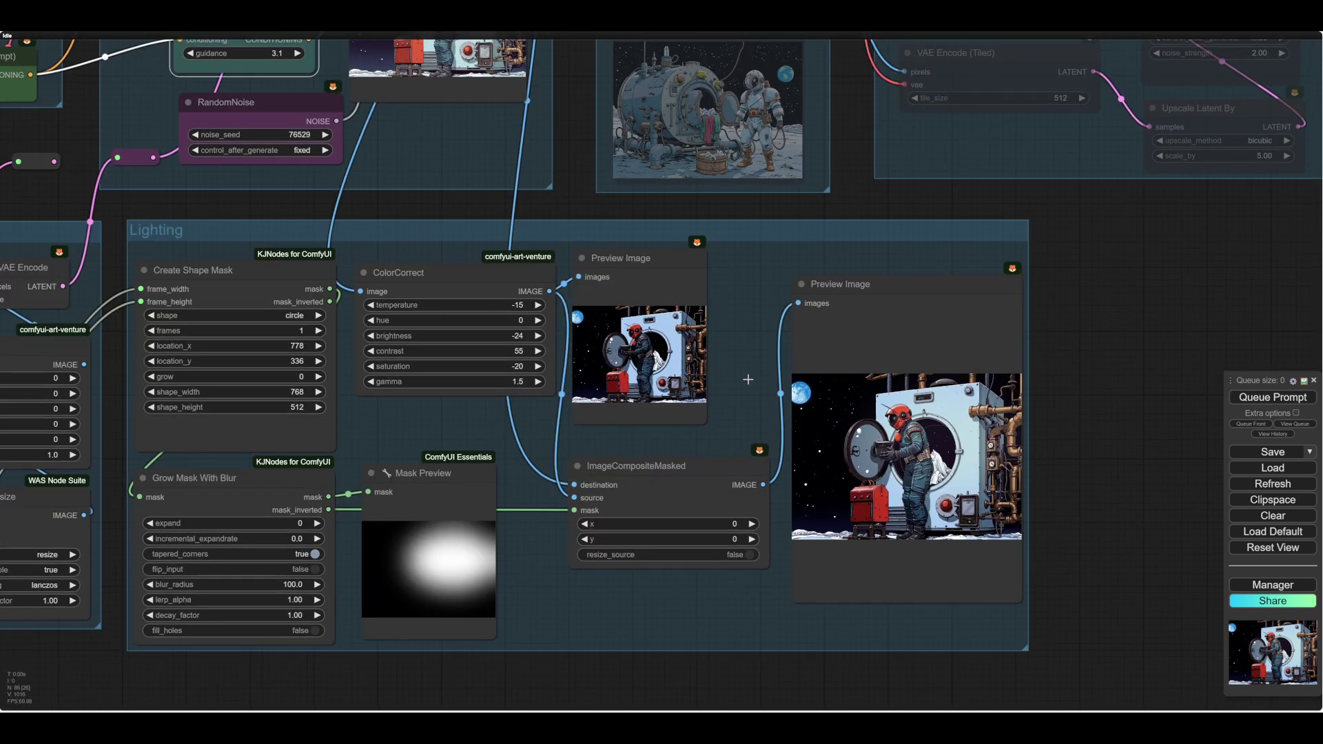
scroll(1167, 527, right, 3)
scroll(1166, 527, up, 2)
Move the first-pass Preview Image node beside the composite preview
scroll(978, 593, up, 5)
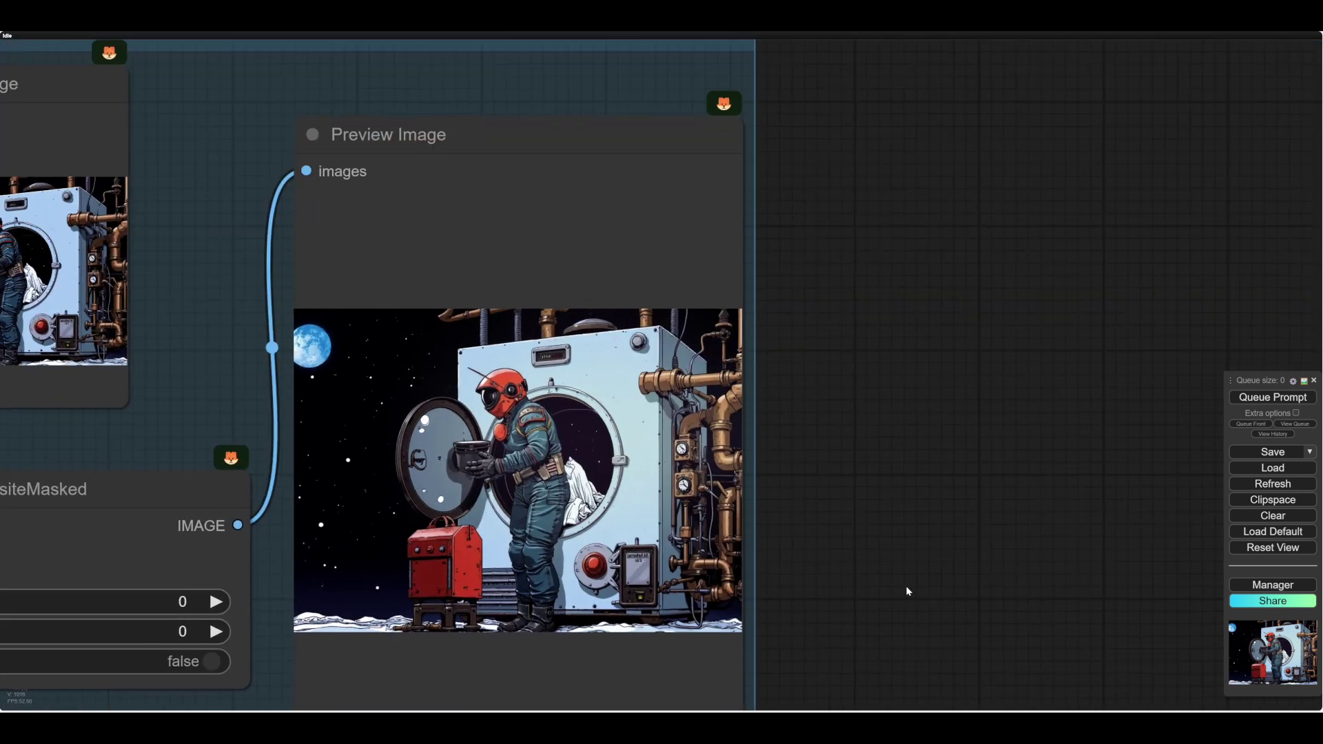
drag(943, 371, 964, 411)
scroll(964, 411, down, 5)
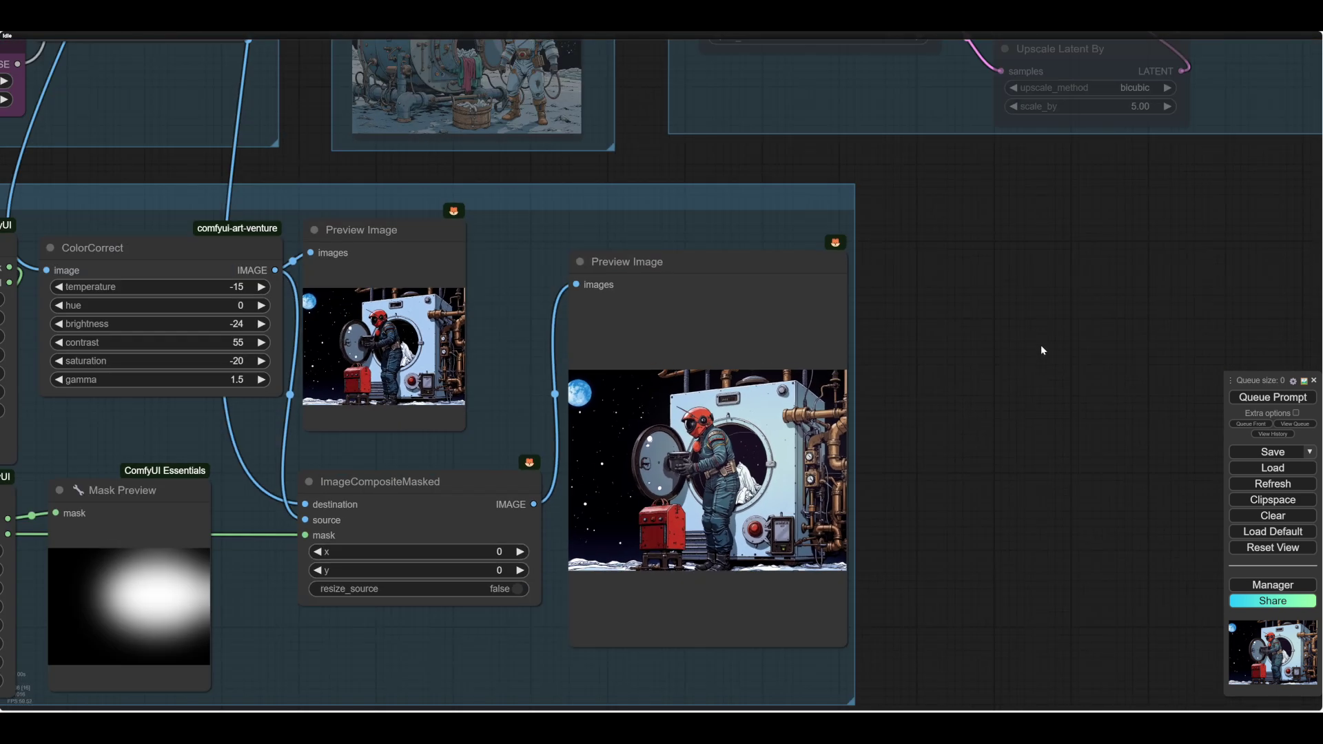
drag(1041, 341, 1093, 458)
scroll(1089, 460, up, 3)
scroll(1089, 461, left, 1)
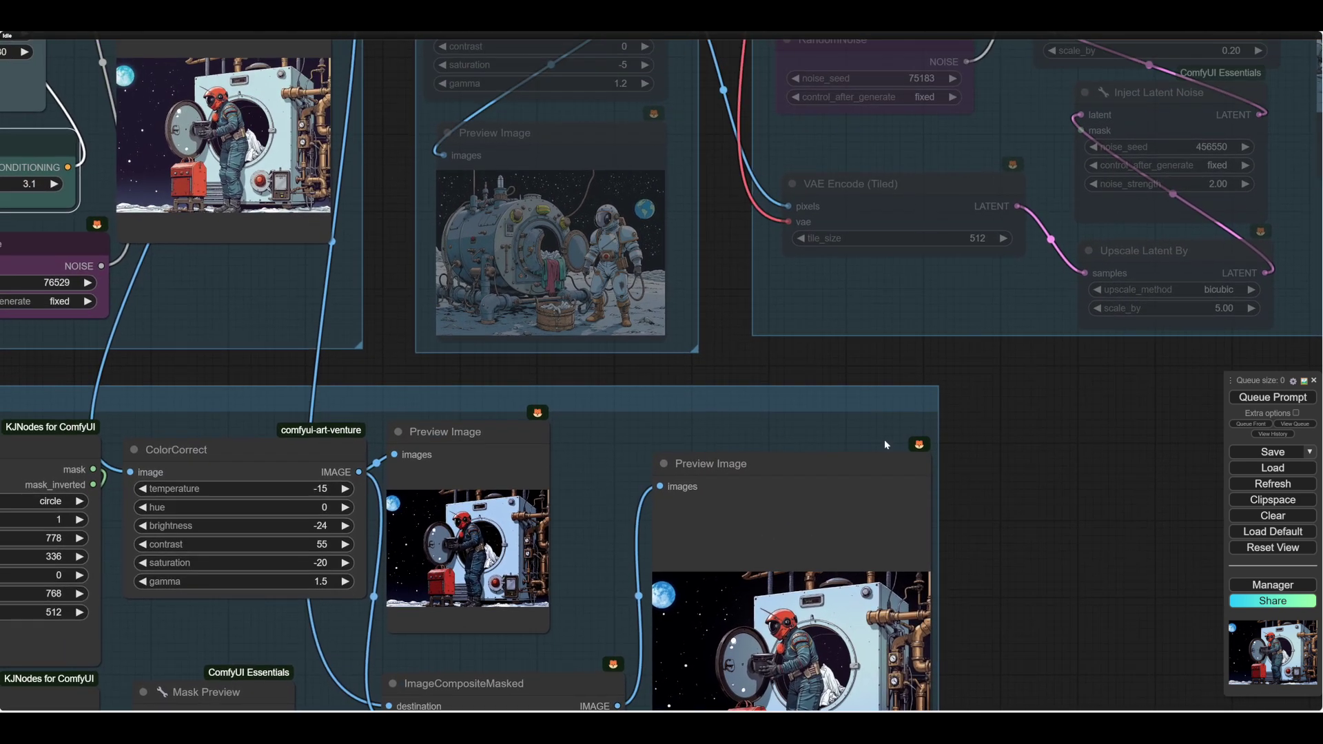
drag(979, 460, 994, 482)
drag(701, 338, 705, 390)
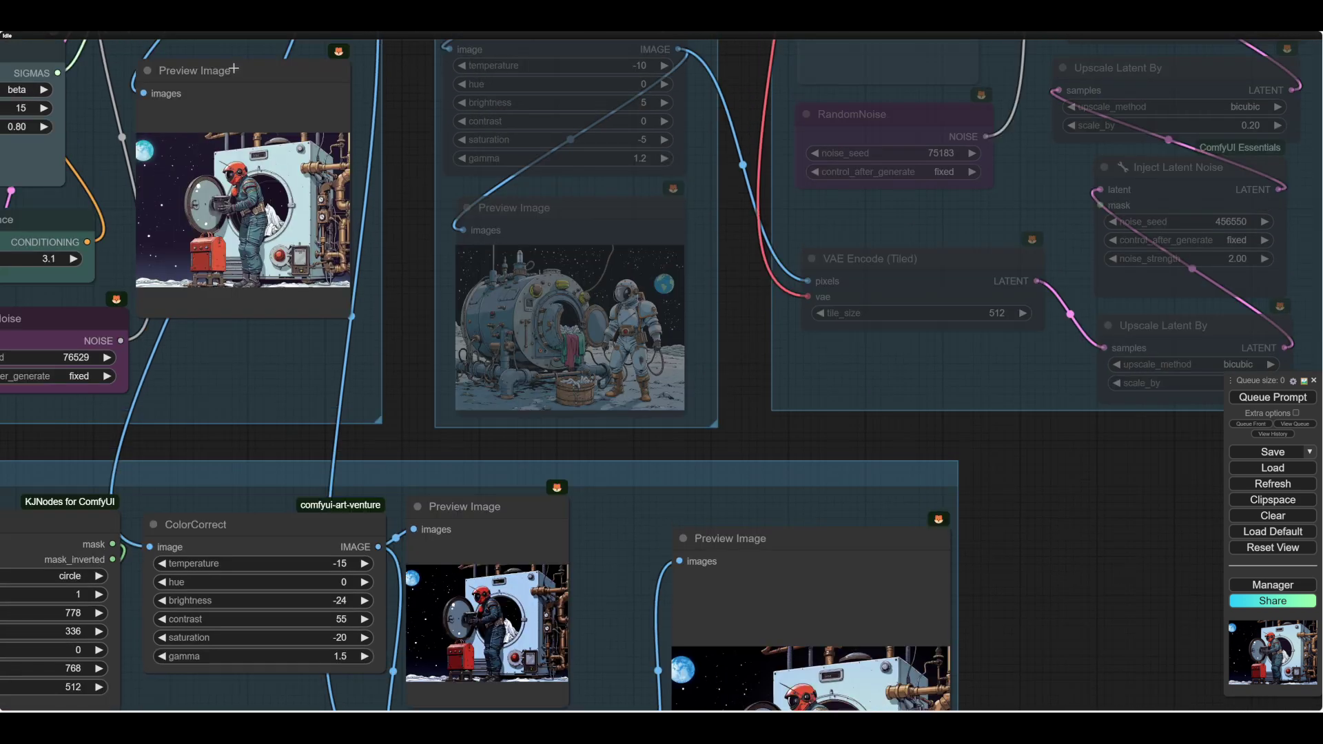
drag(233, 67, 1257, 531)
drag(1173, 508, 1095, 513)
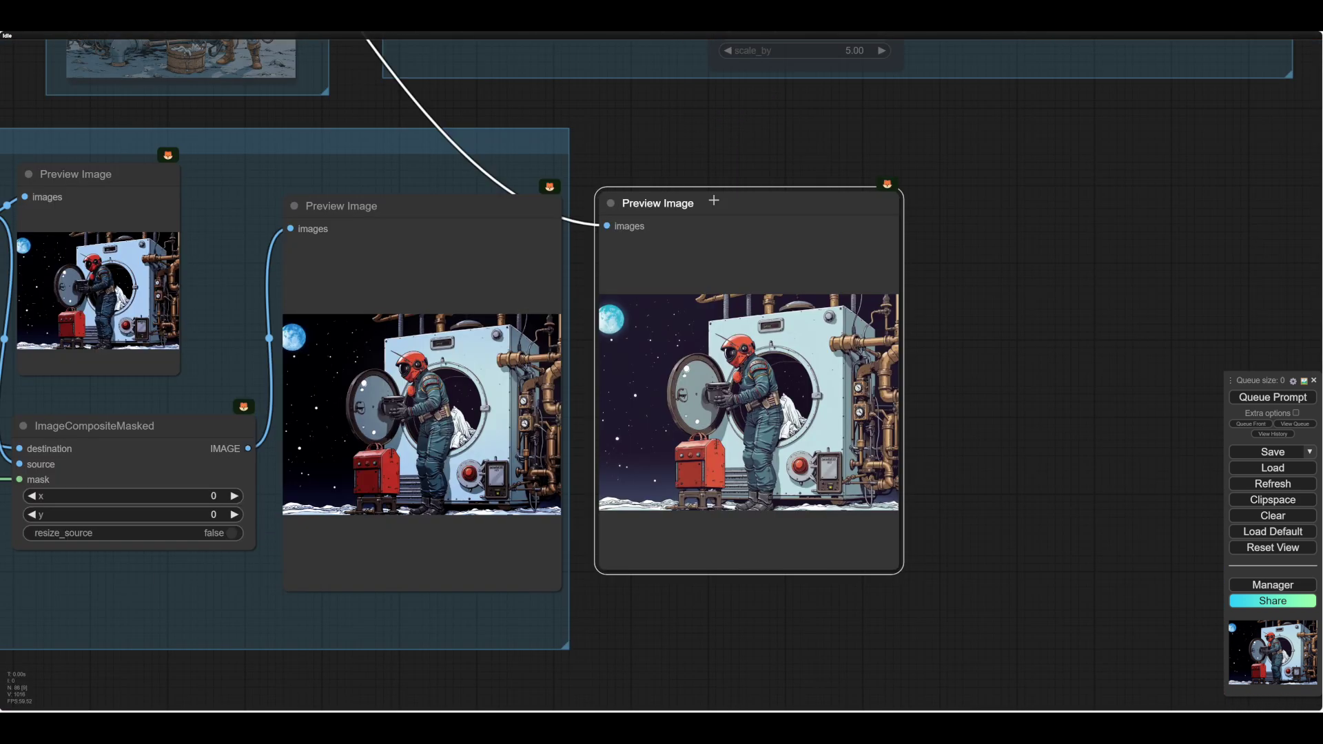
drag(712, 204, 705, 208)
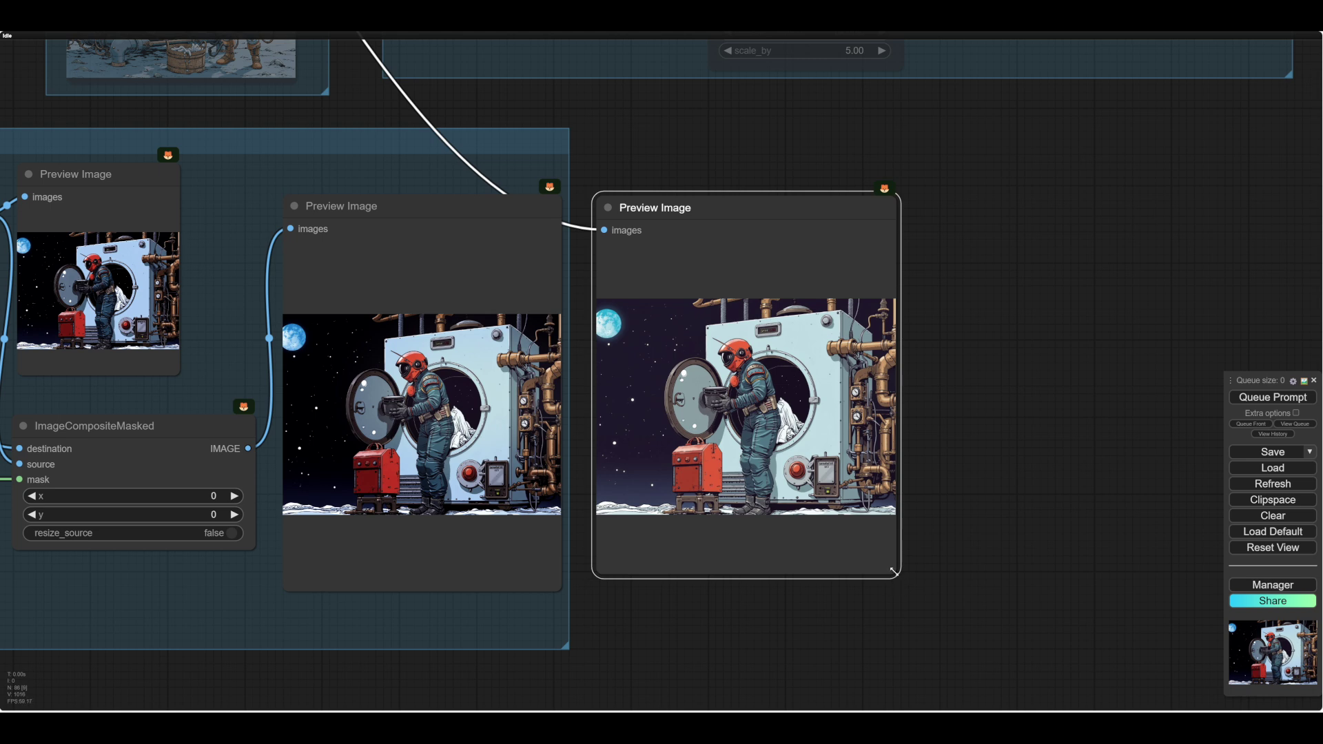
Shrink the composite preview node and move it into the 1st Pass group
drag(895, 571, 883, 565)
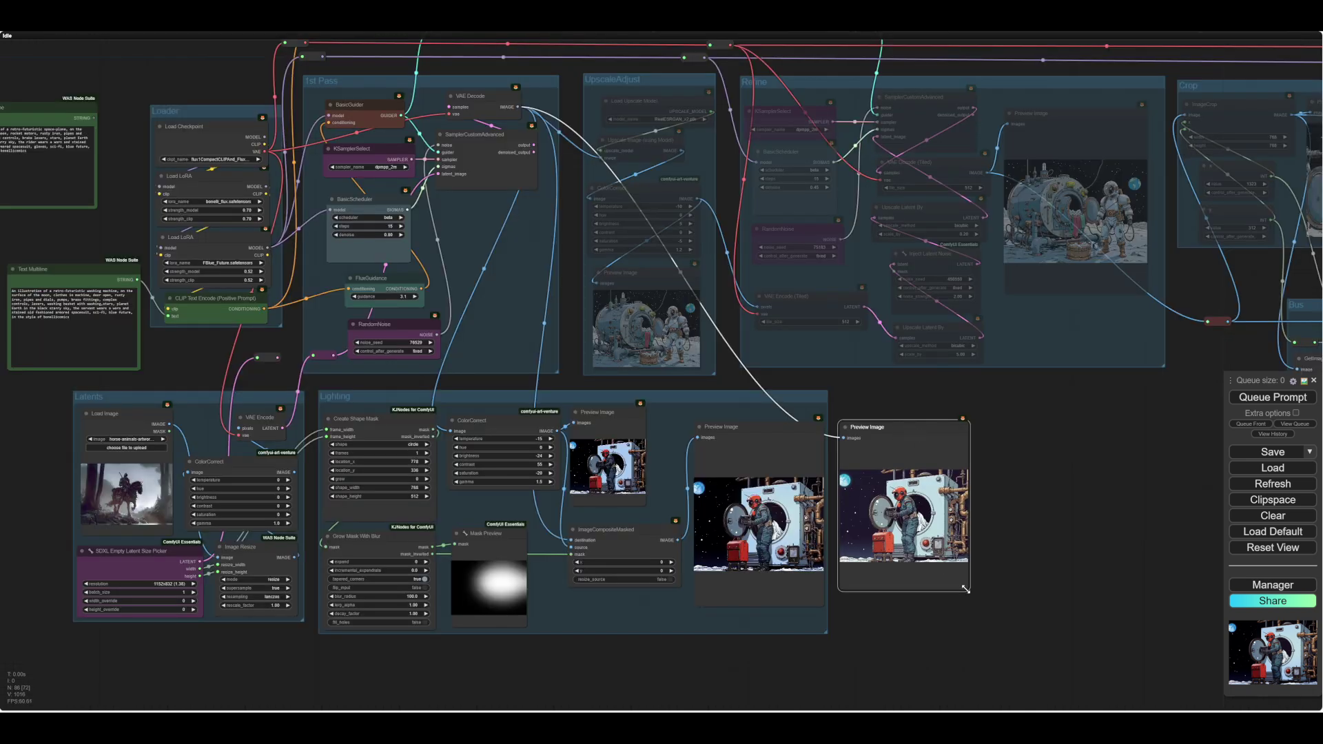
drag(965, 590, 957, 541)
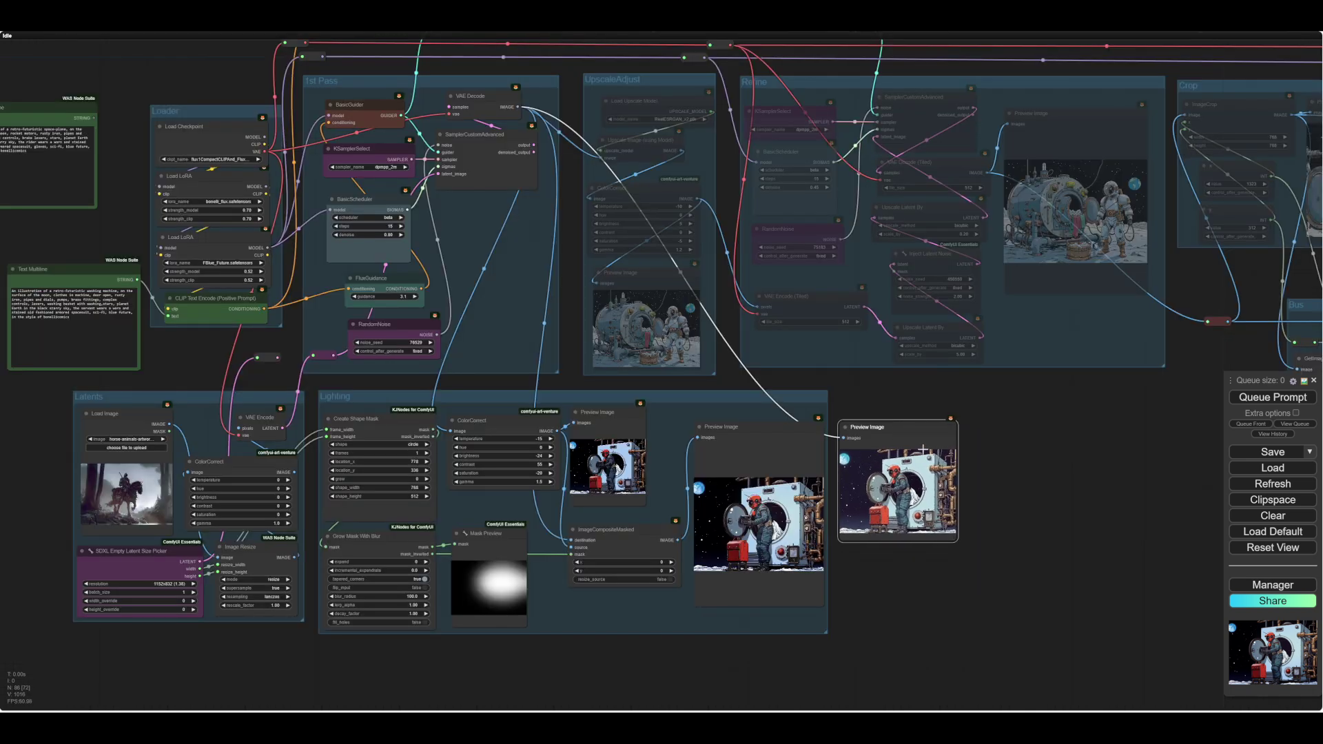
drag(916, 442, 513, 218)
Link ImageCompositeMasked's IMAGE output to the UpscaleAdjust group
drag(726, 278, 680, 511)
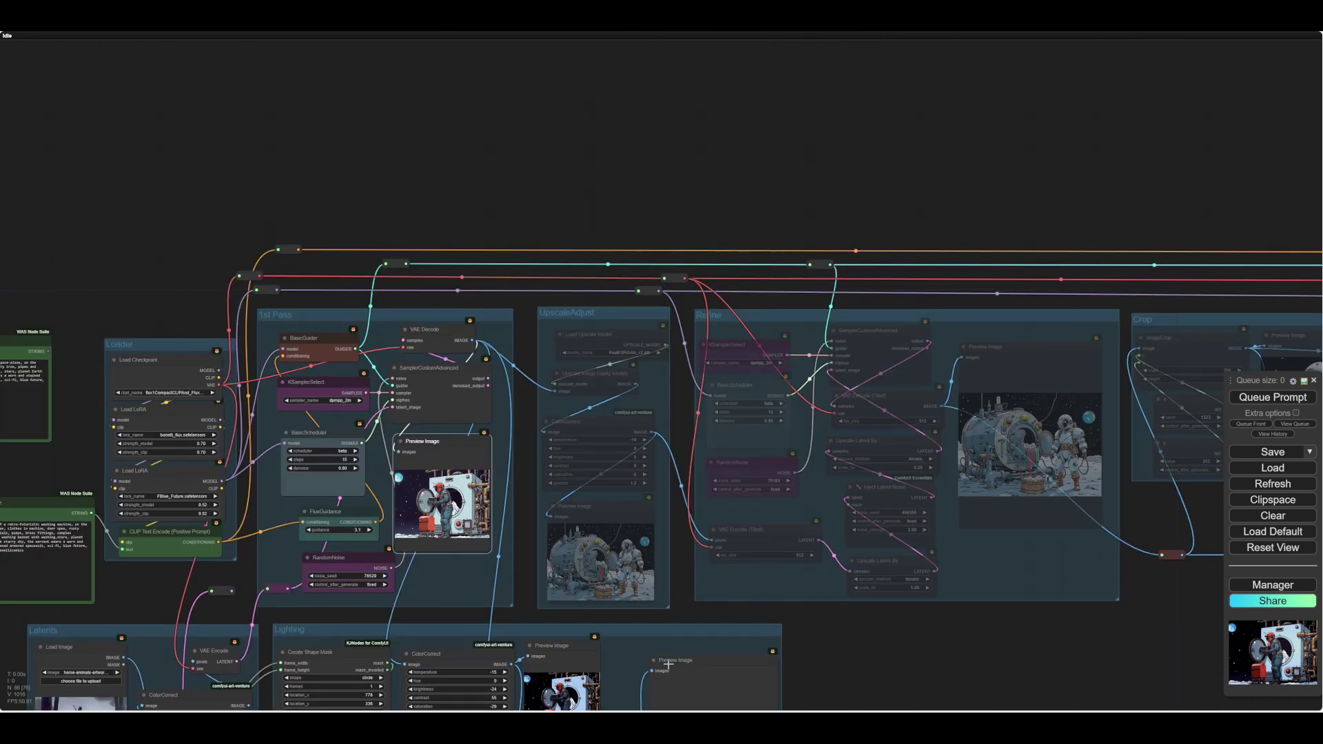
drag(867, 647, 920, 519)
scroll(921, 524, up, 3)
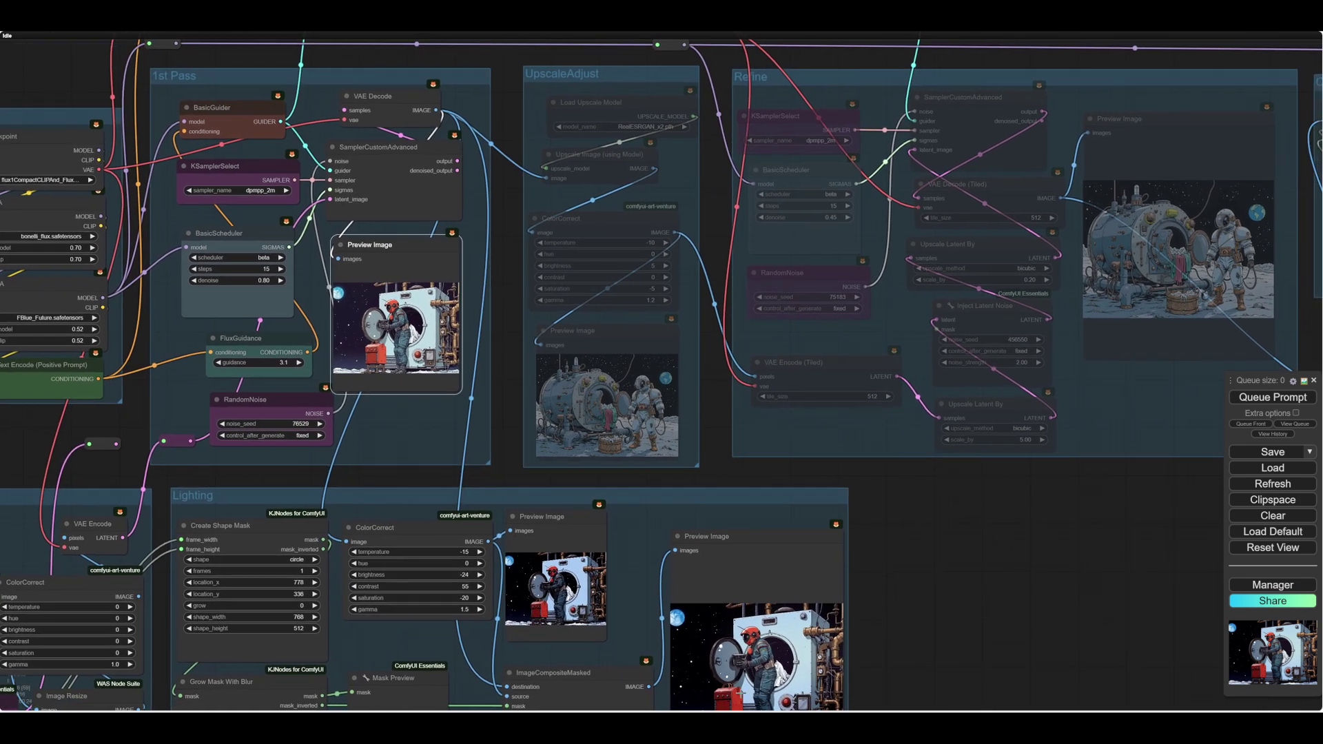
drag(650, 687, 606, 392)
Step the UpscaleAdjust ColorCorrect gamma down from 1.2 through 1.0 to 0.9
right_click(682, 301)
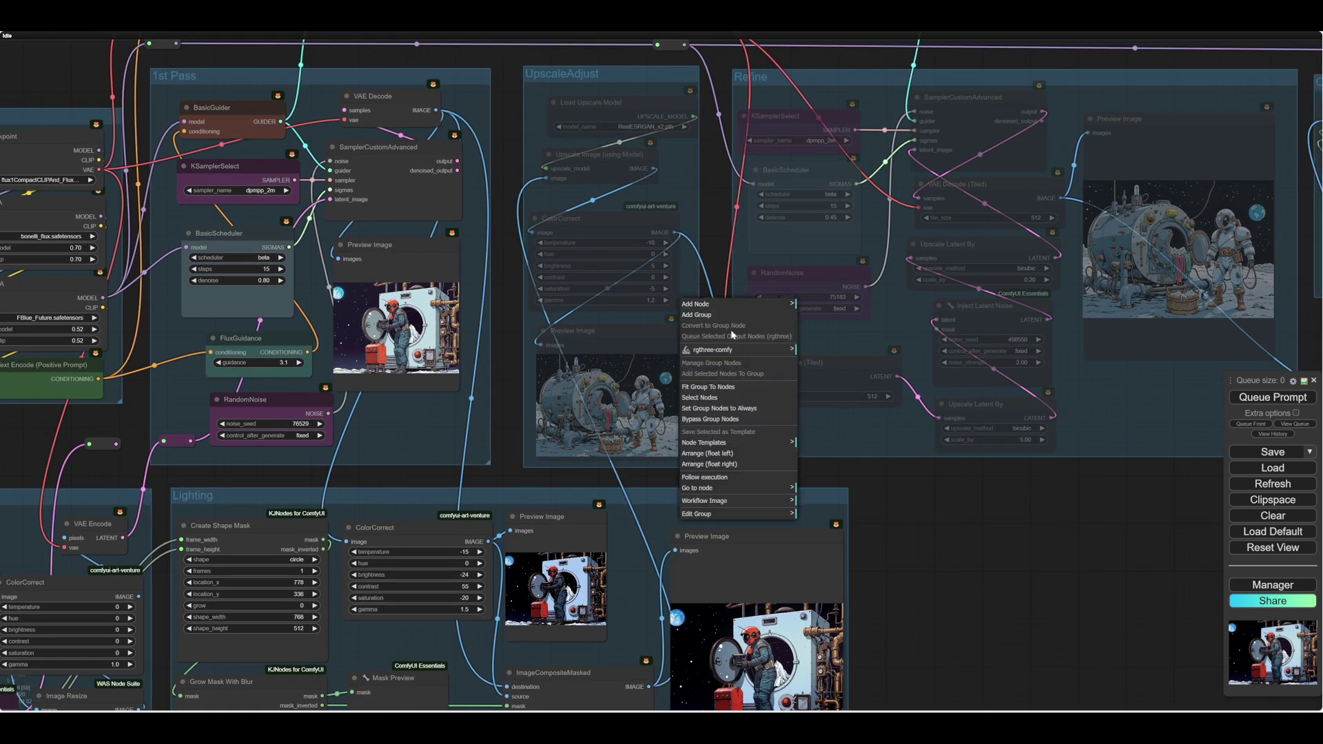
drag(969, 496, 1067, 519)
scroll(845, 494, up, 9)
drag(774, 302, 777, 405)
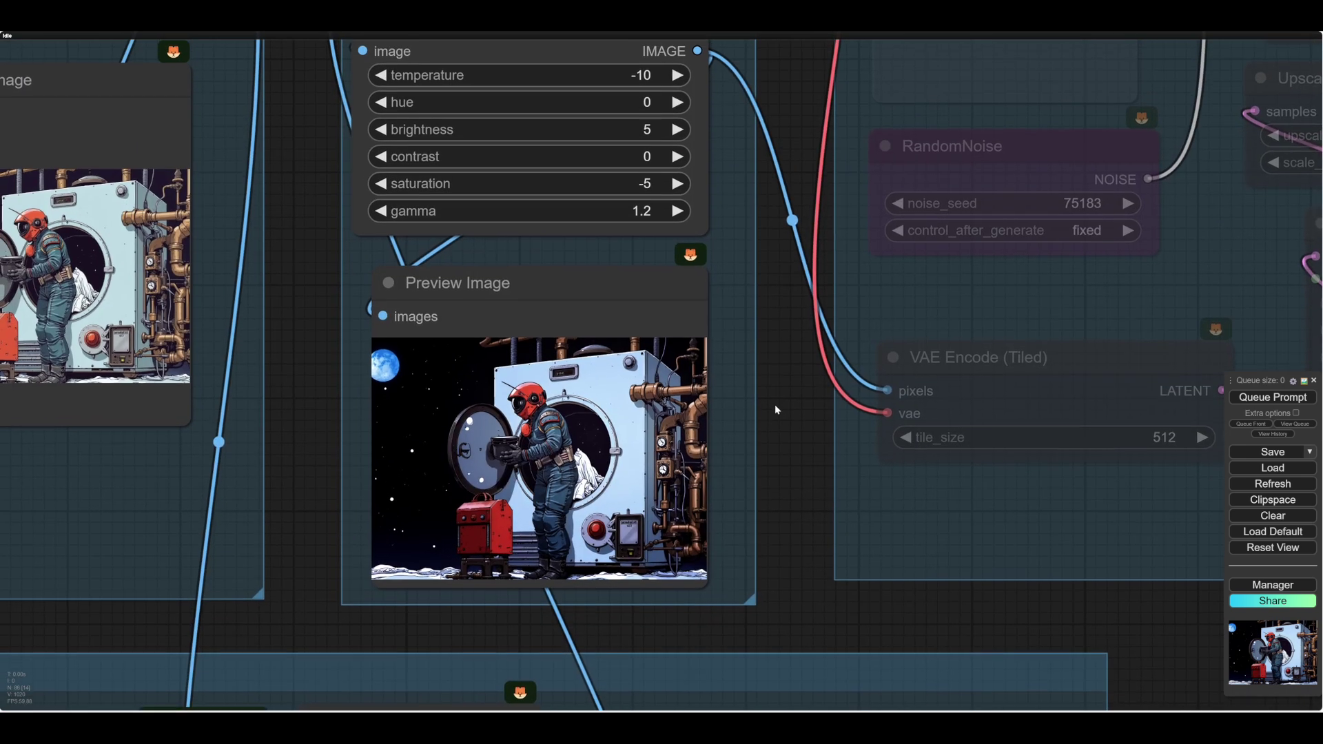
click(381, 214)
click(382, 215)
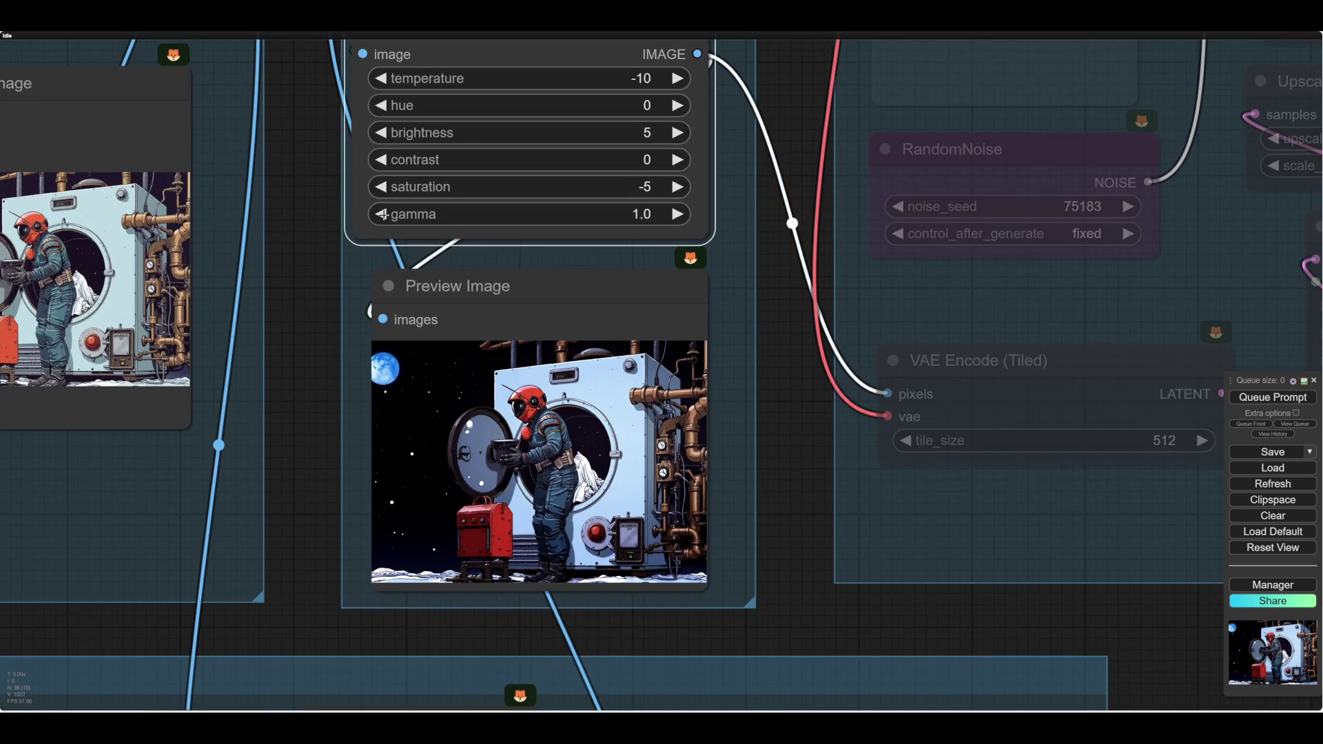
drag(772, 299, 738, 353)
scroll(748, 432, up, 5)
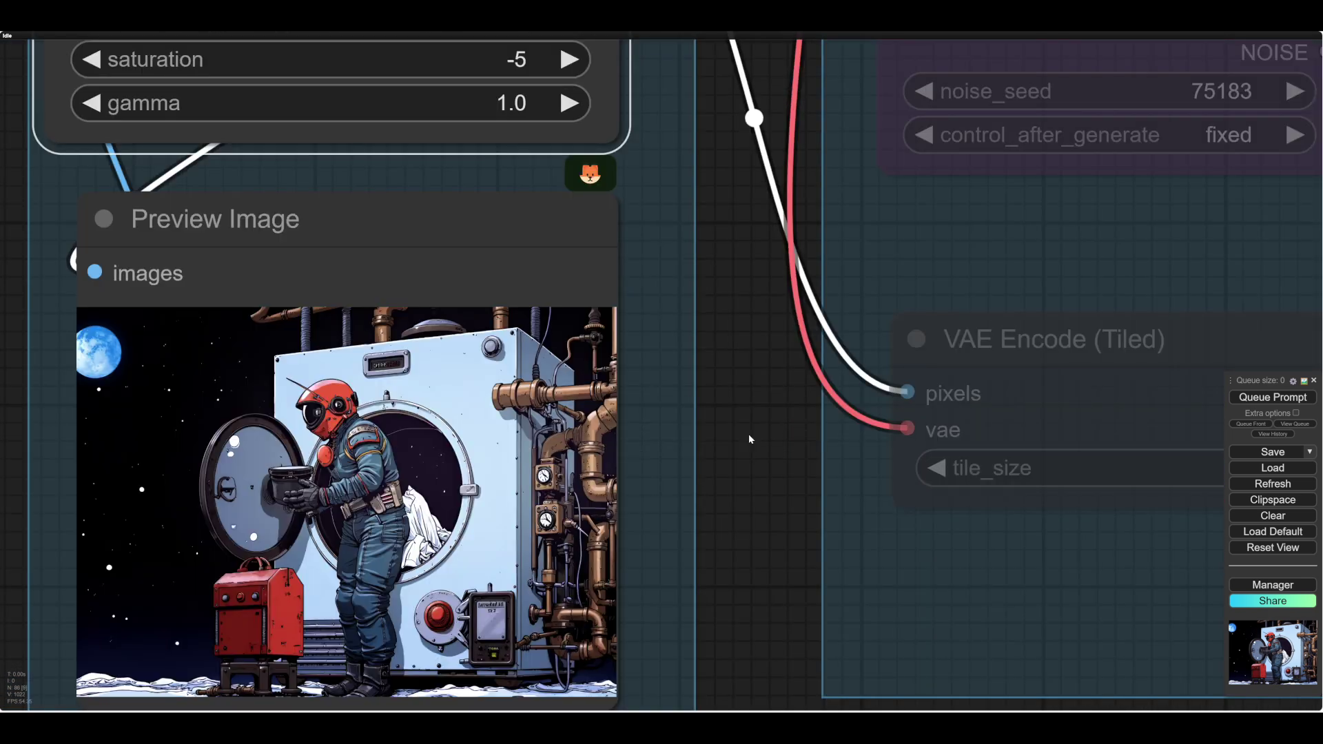
scroll(748, 433, down, 4)
click(301, 209)
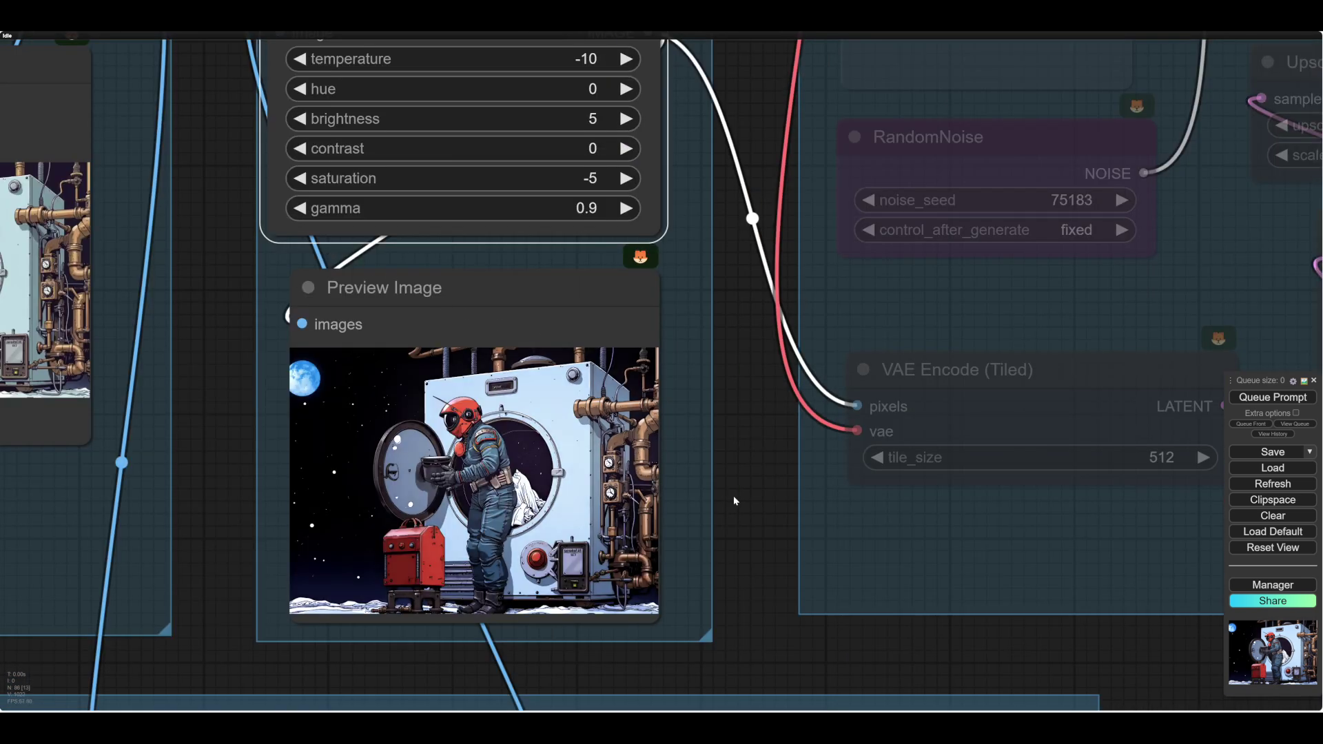
scroll(733, 496, up, 3)
scroll(732, 496, down, 5)
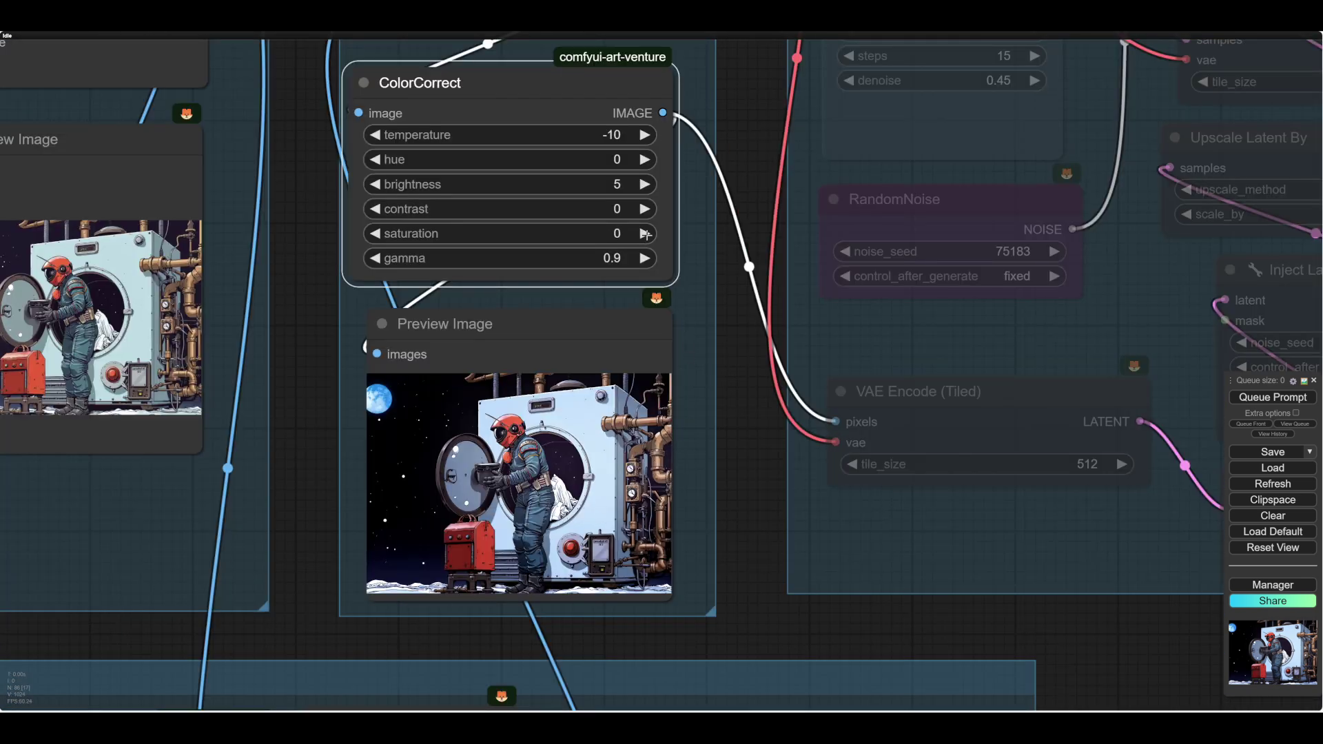
drag(763, 481, 984, 507)
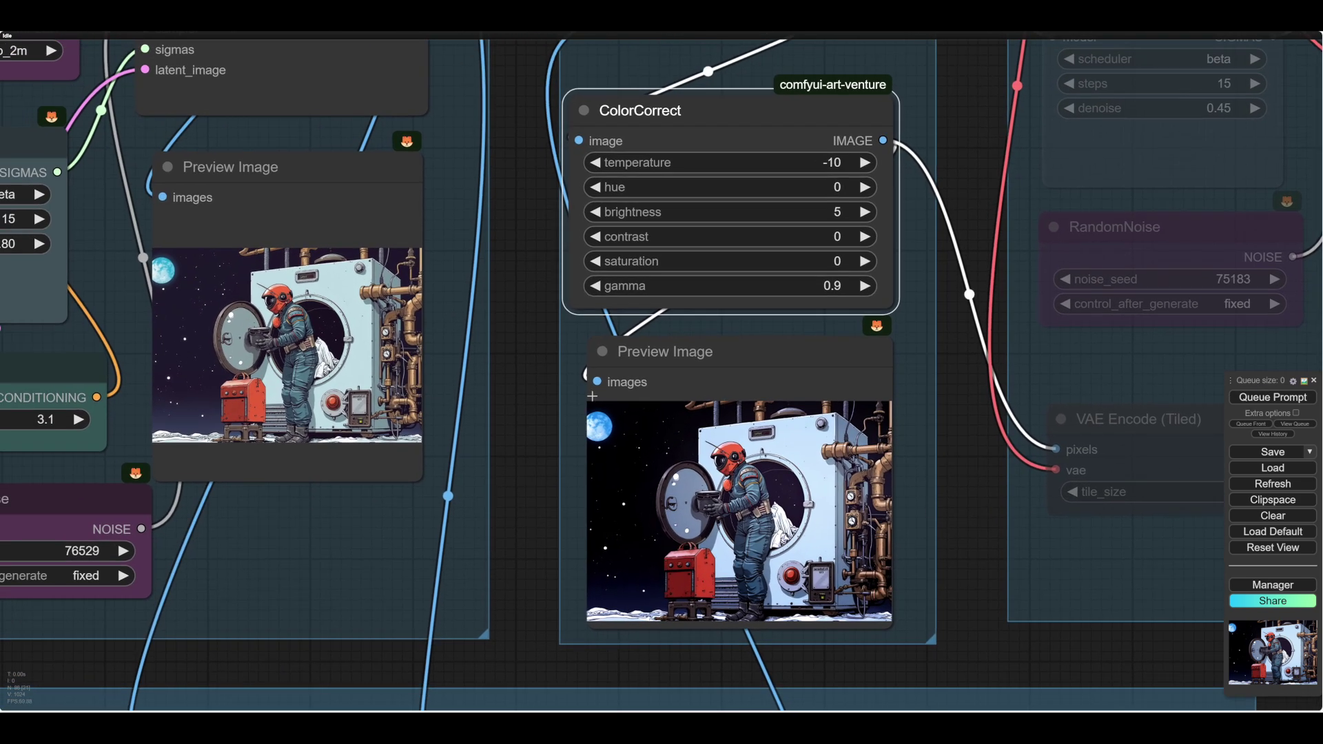
drag(978, 517, 729, 419)
drag(1172, 578, 827, 619)
scroll(926, 586, down, 4)
scroll(829, 624, right, 3)
scroll(684, 598, right, 7)
drag(1123, 573, 1119, 604)
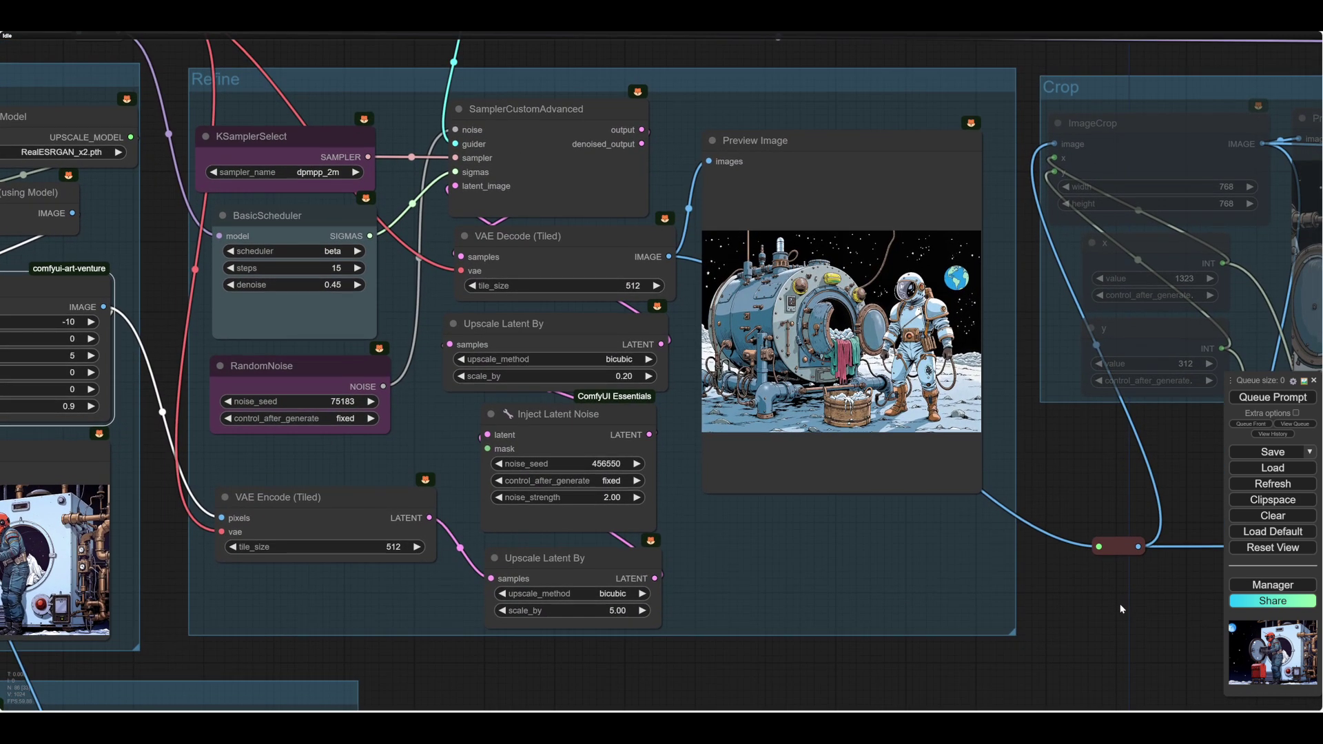
scroll(1103, 496, left, 5)
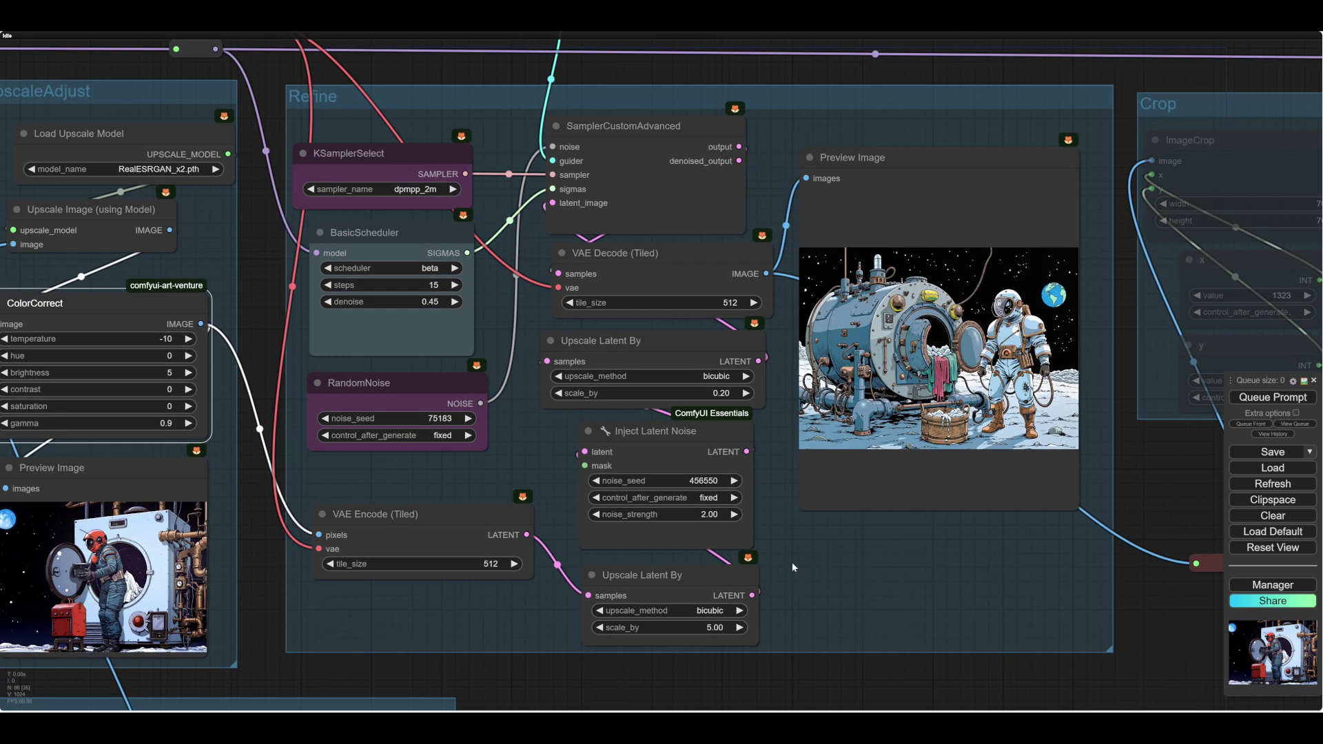
scroll(774, 531, up, 5)
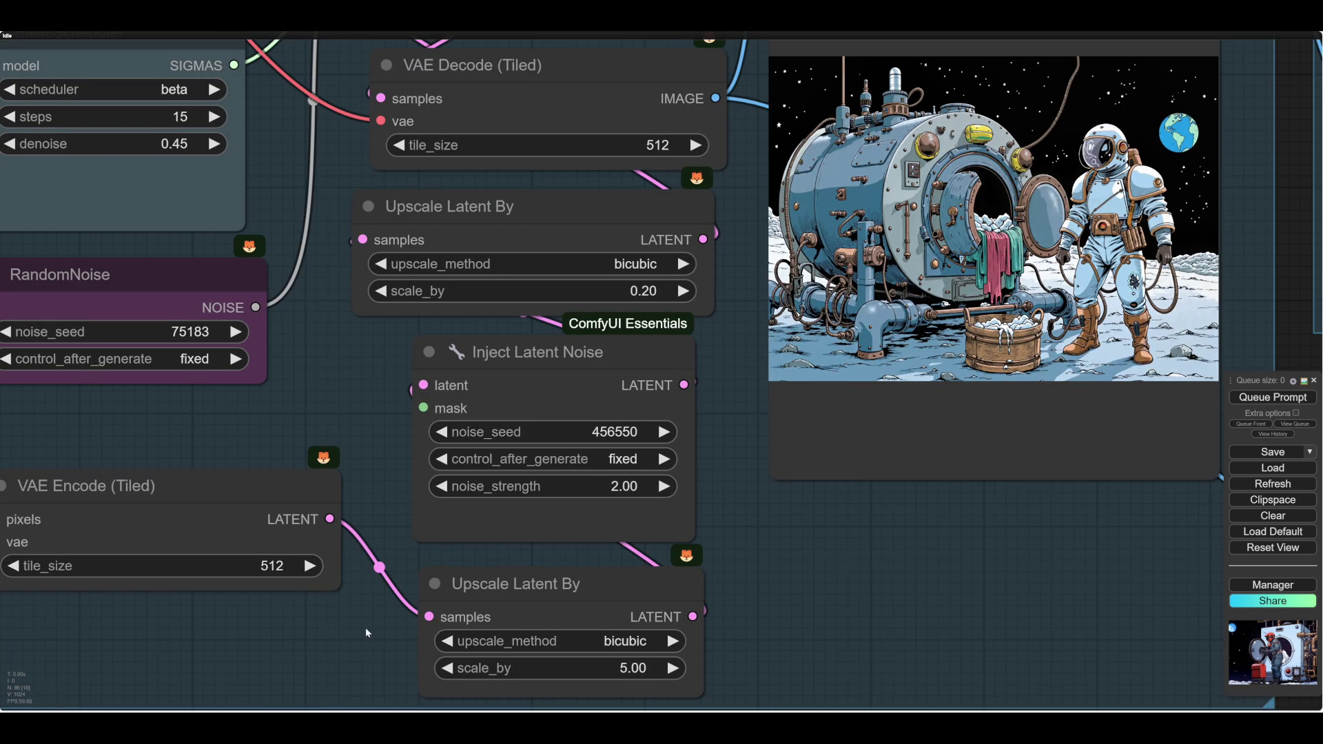
scroll(927, 625, down, 3)
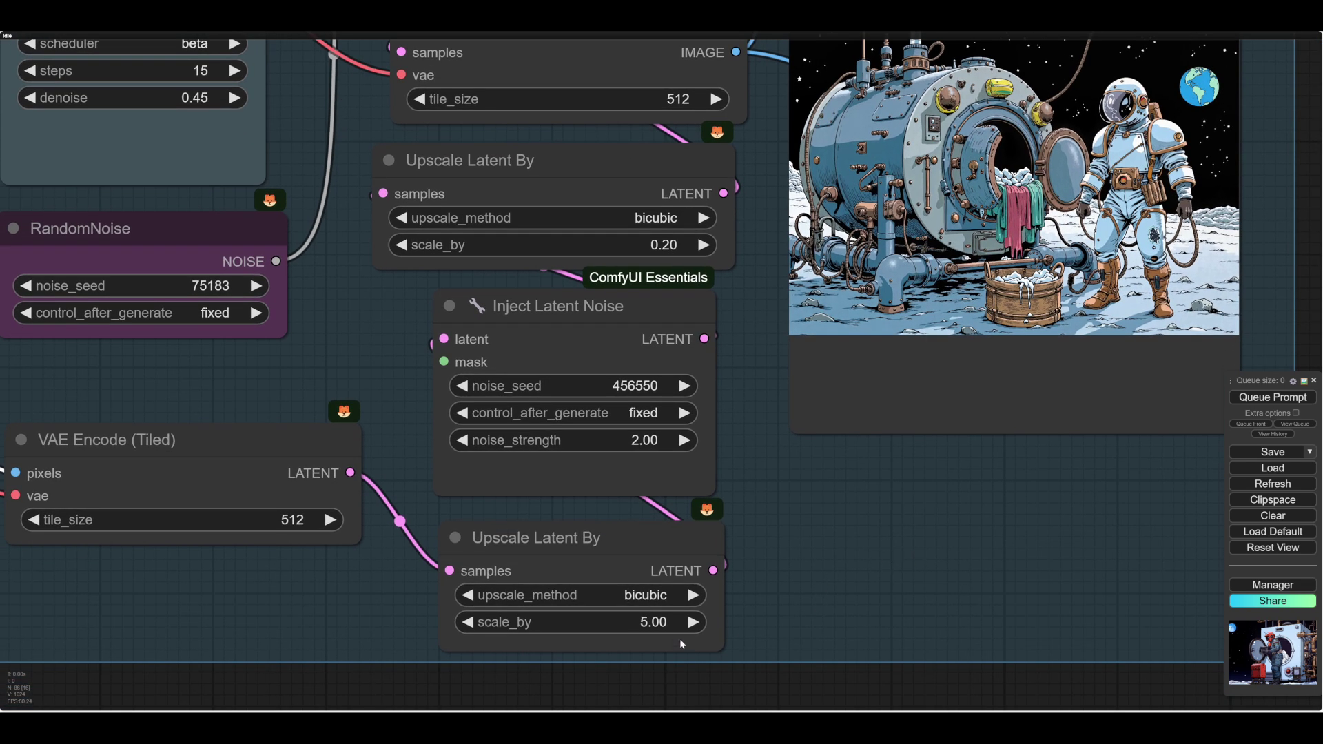
scroll(784, 578, up, 6)
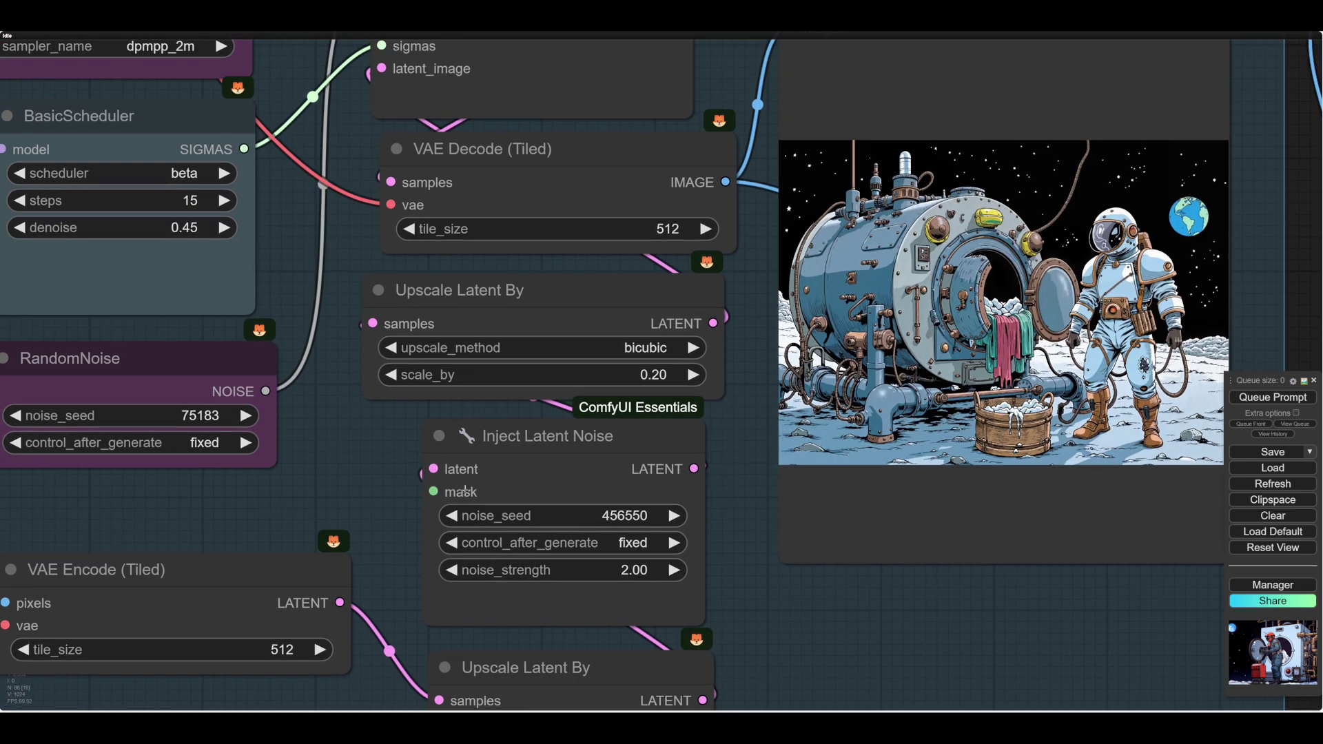
scroll(718, 336, down, 6)
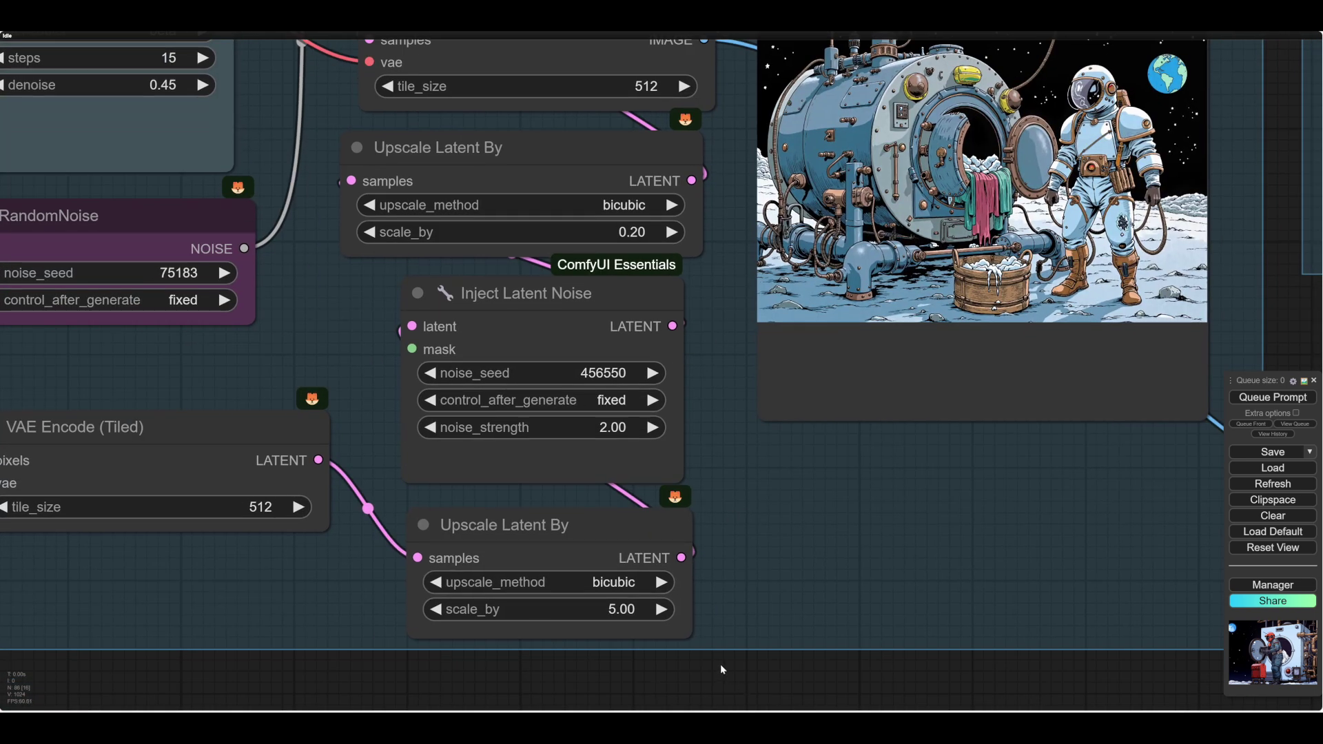
scroll(903, 515, up, 6)
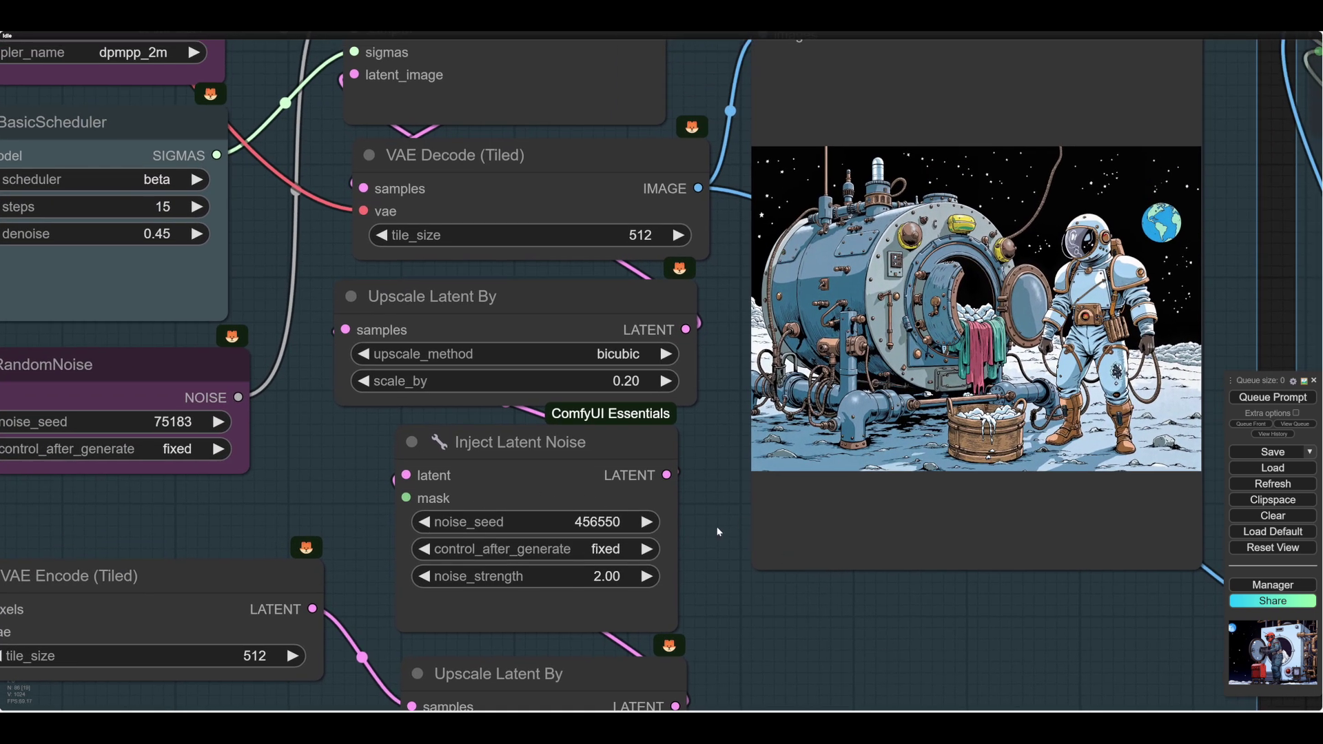
scroll(718, 523, up, 5)
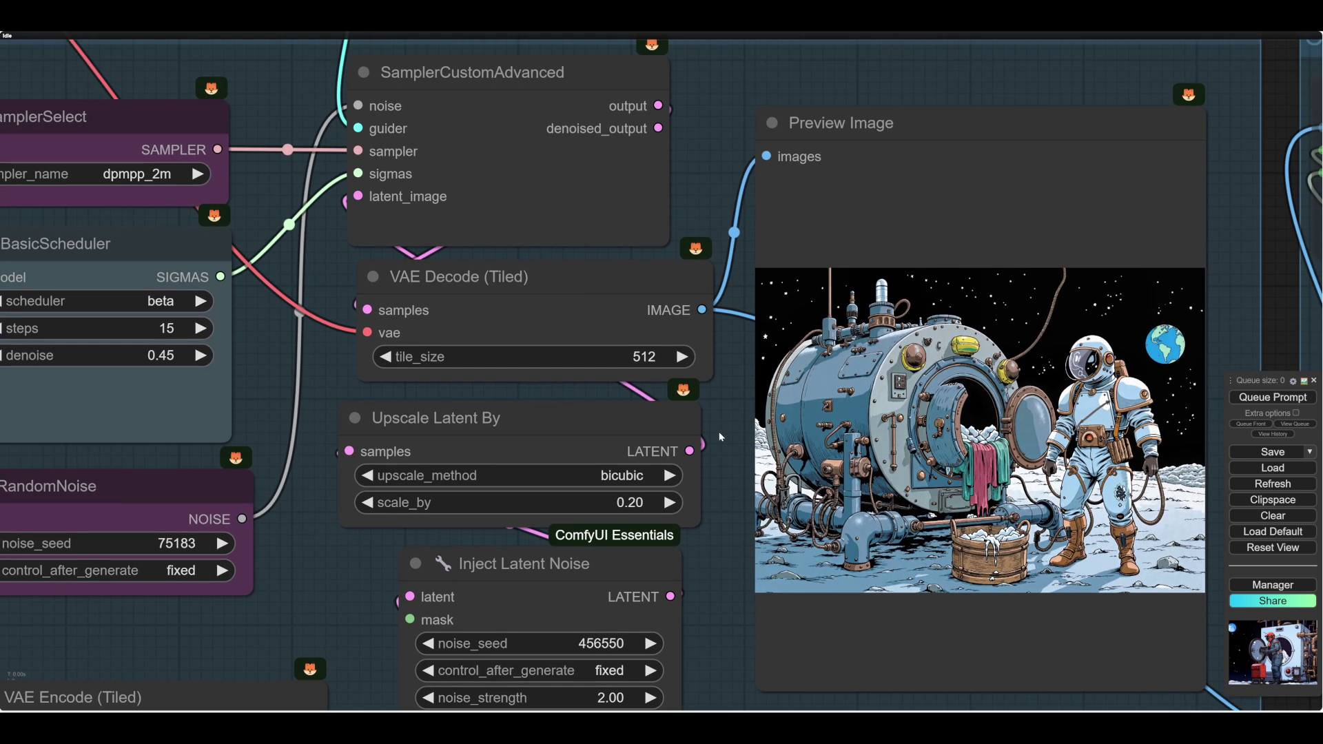
scroll(721, 432, down, 4)
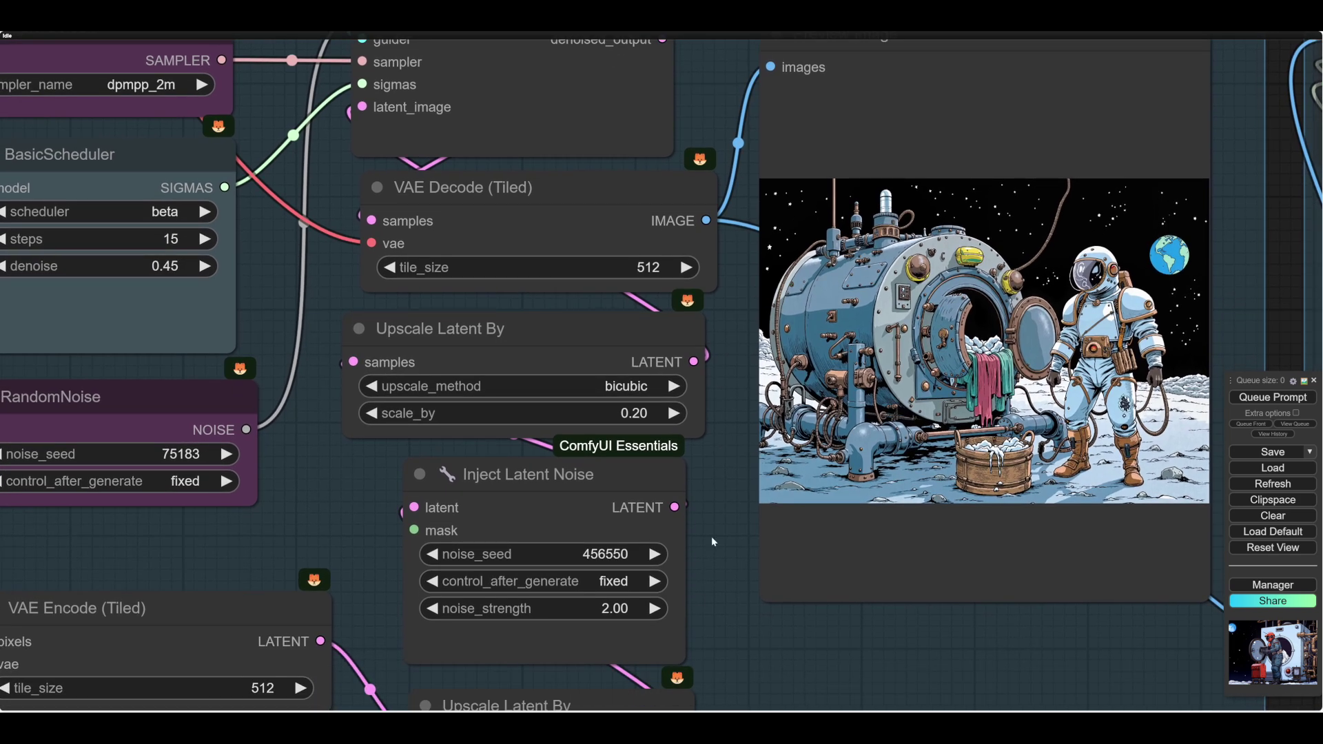
scroll(717, 520, up, 5)
drag(706, 449, 634, 346)
scroll(689, 617, down, 1)
scroll(860, 641, up, 2)
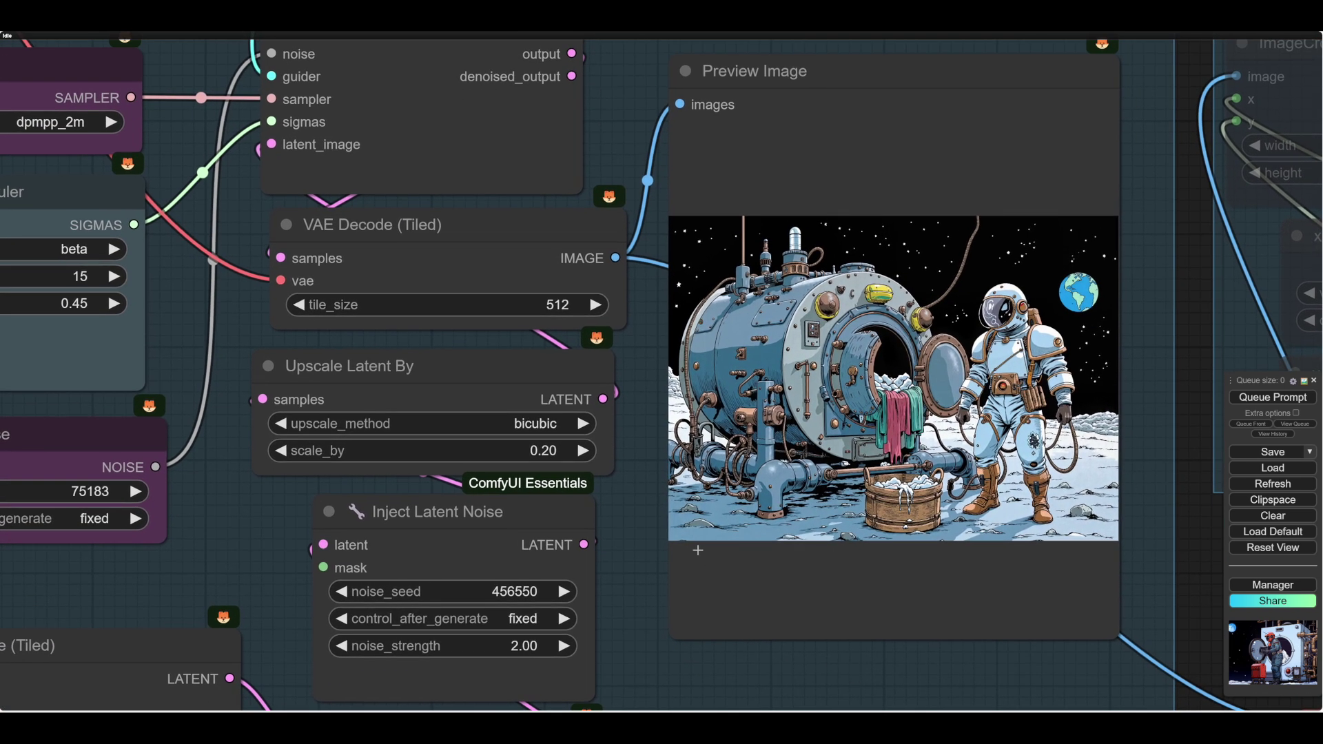
scroll(637, 500, down, 3)
scroll(700, 615, up, 6)
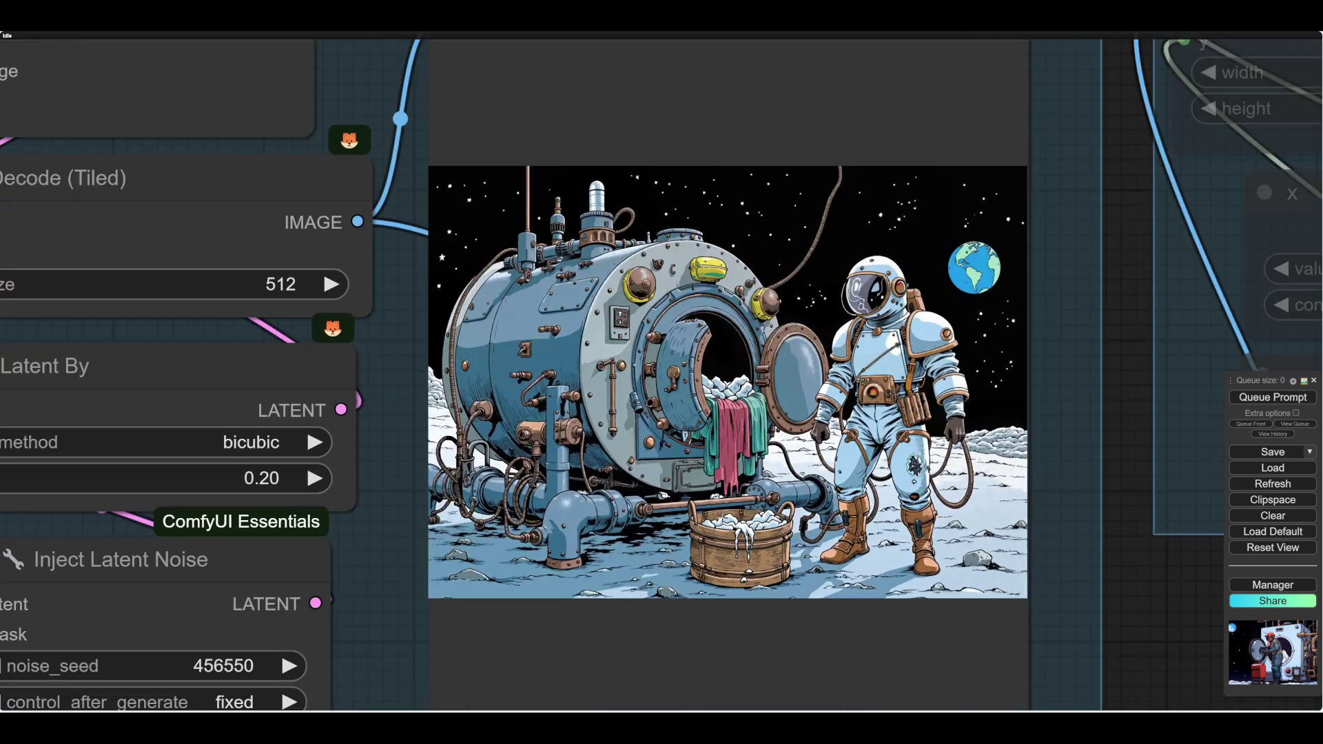
scroll(761, 678, down, 6)
drag(761, 678, 815, 622)
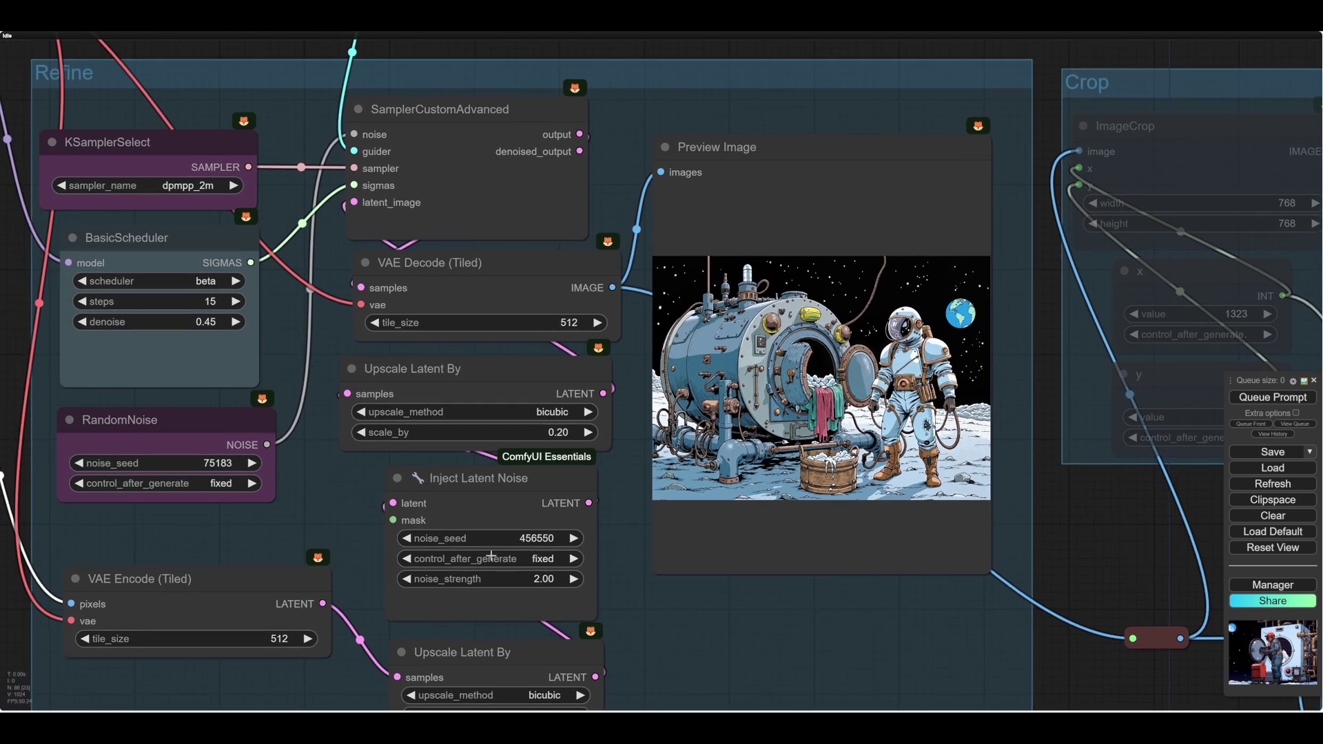
drag(377, 491, 495, 529)
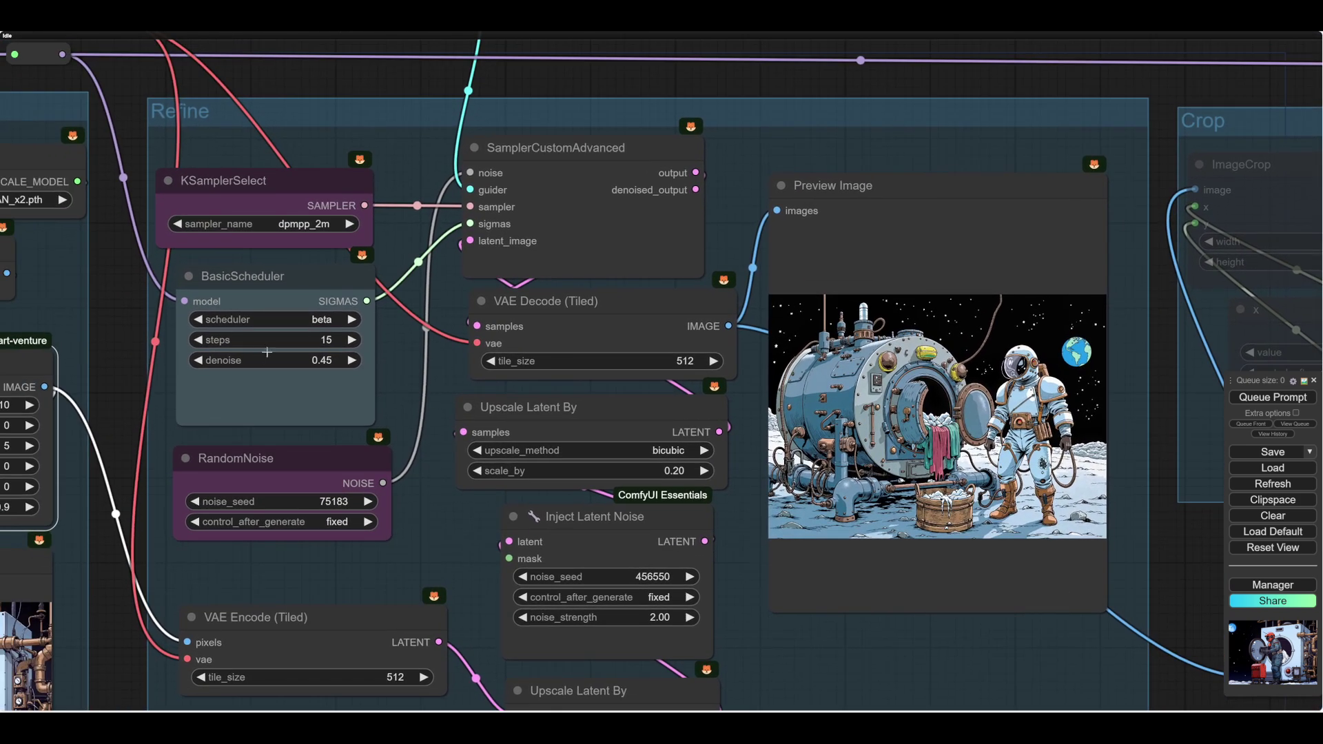
drag(937, 642, 692, 649)
drag(808, 567, 776, 612)
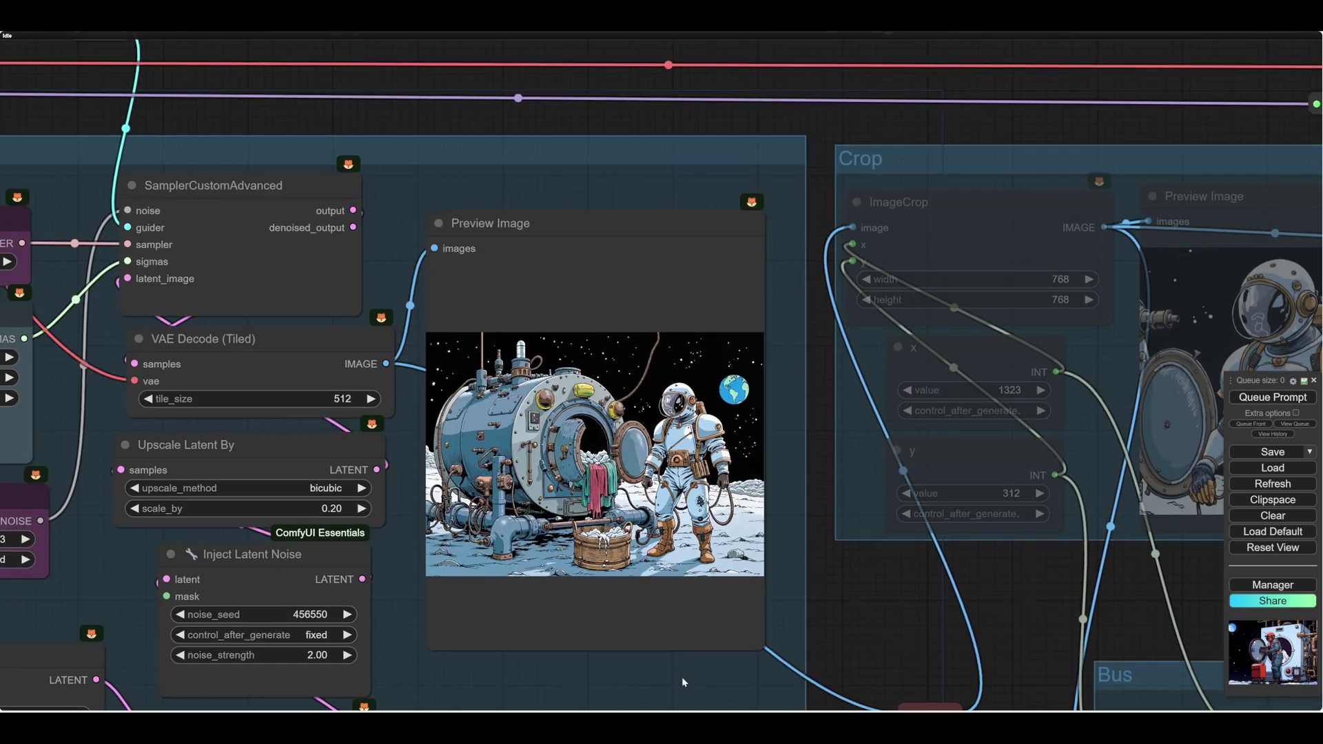
mouse_move(682, 685)
mouse_down()
mouse_move(702, 661)
mouse_move(664, 686)
mouse_up()
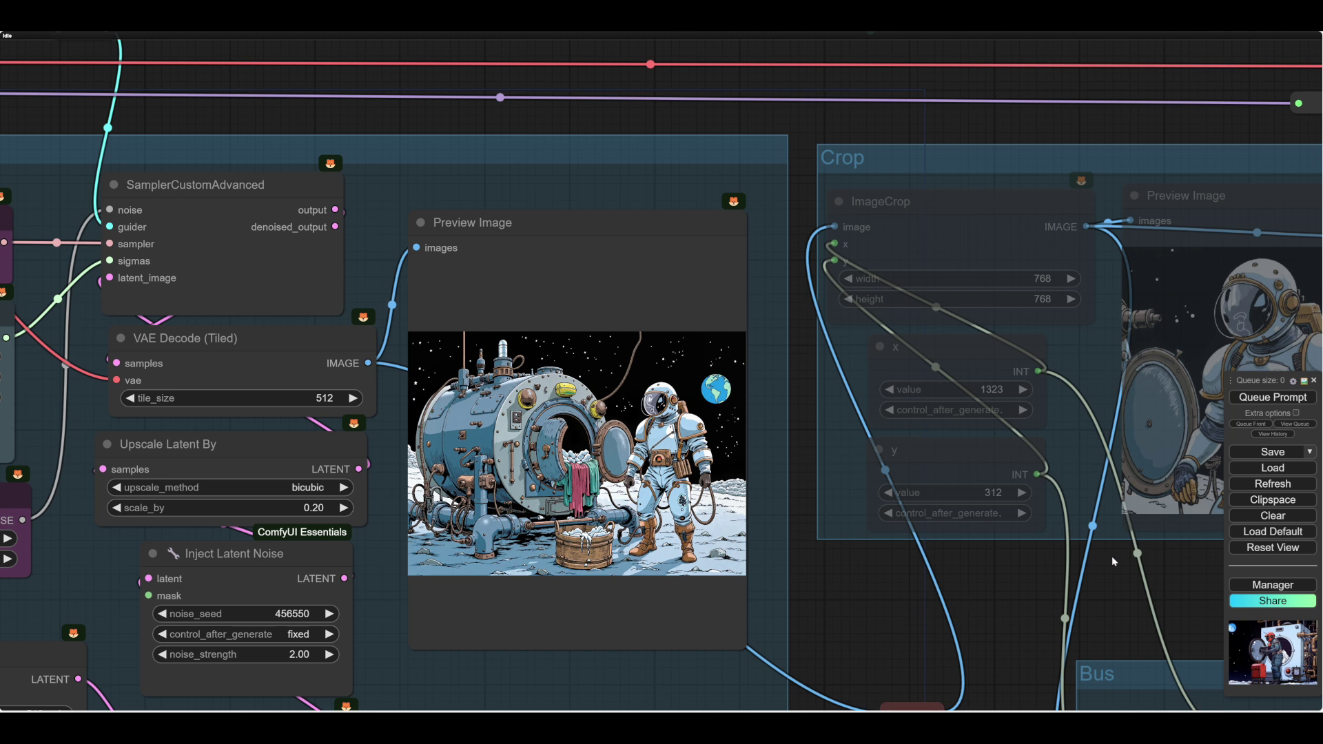
scroll(1173, 597, up, 1)
scroll(991, 616, up, 4)
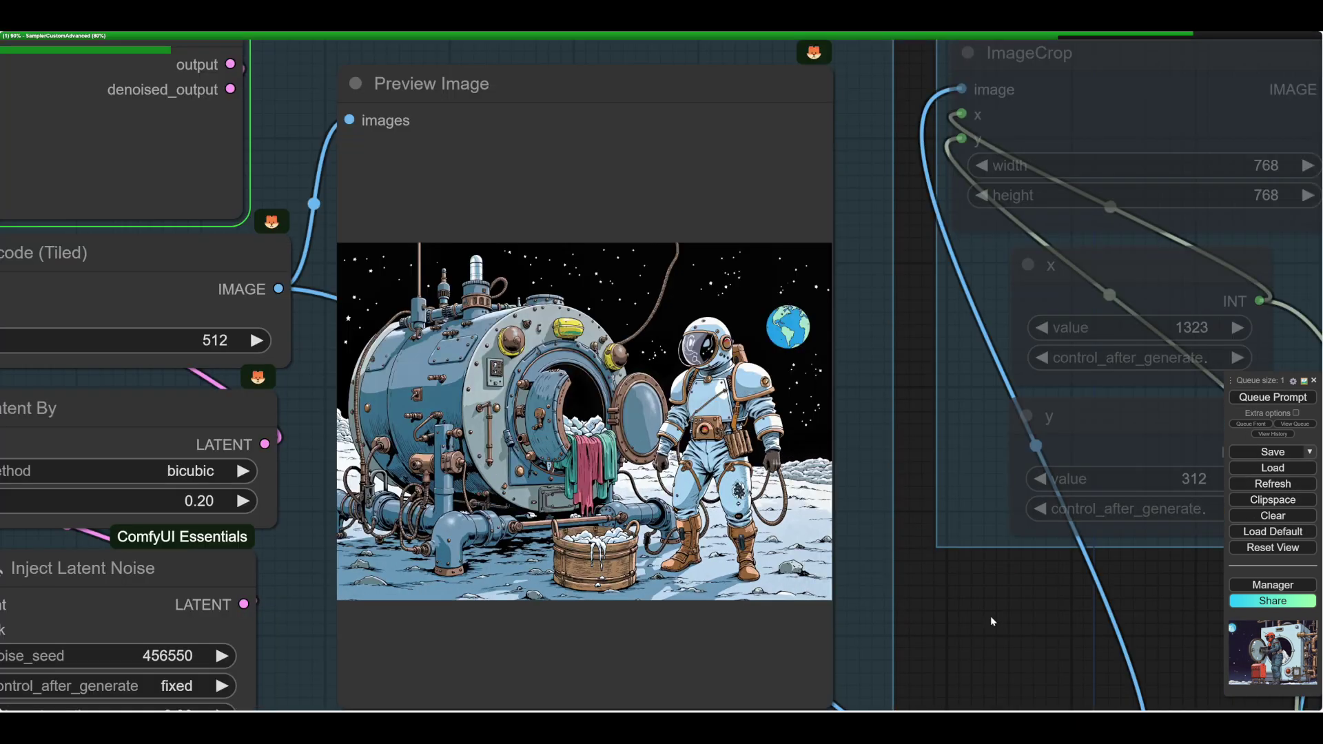
scroll(988, 616, up, 3)
drag(907, 501, 969, 587)
scroll(958, 520, up, 2)
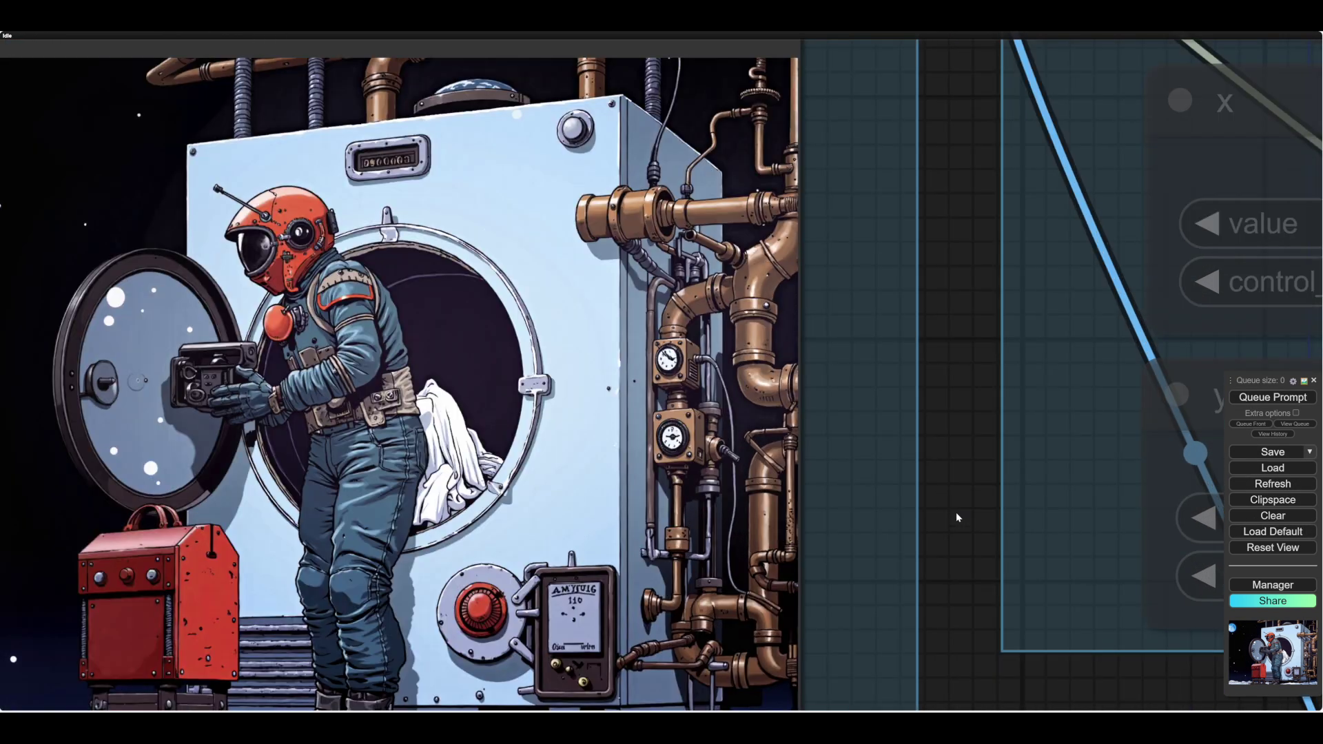
drag(957, 520, 1083, 541)
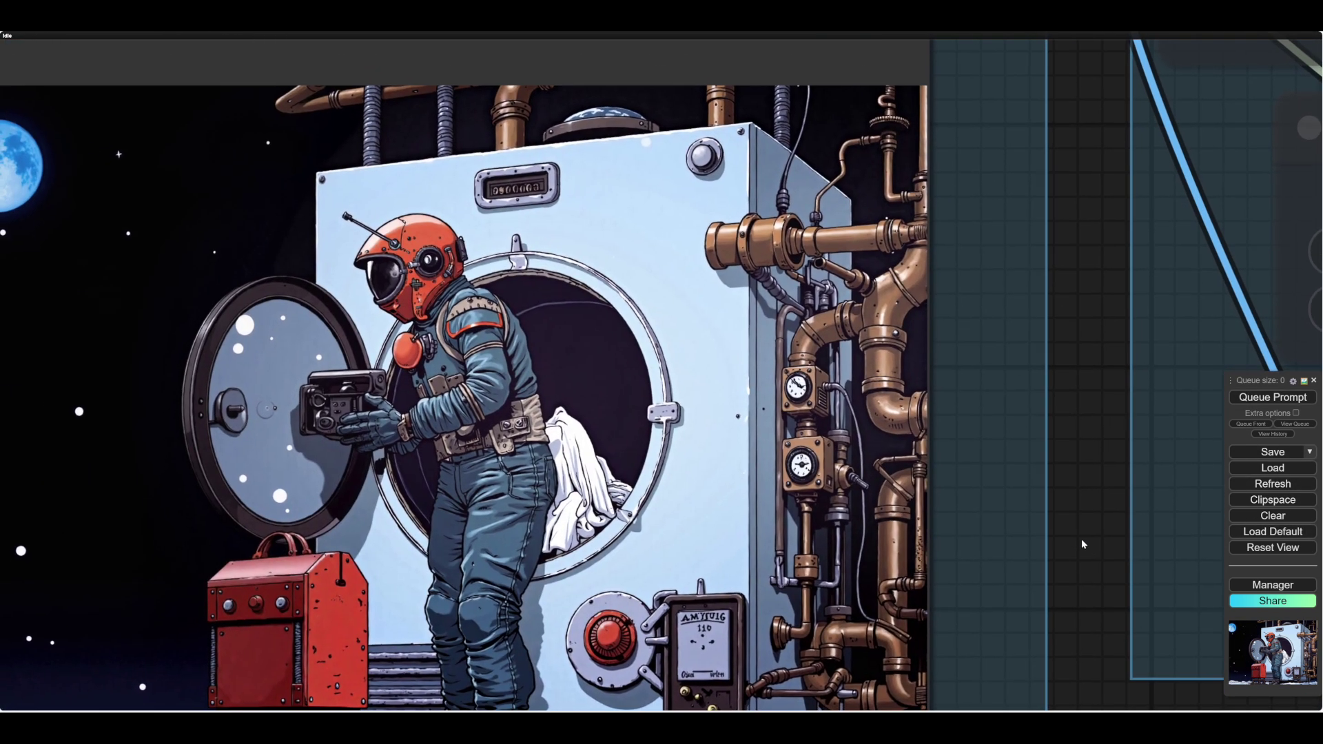
scroll(1082, 538, down, 1)
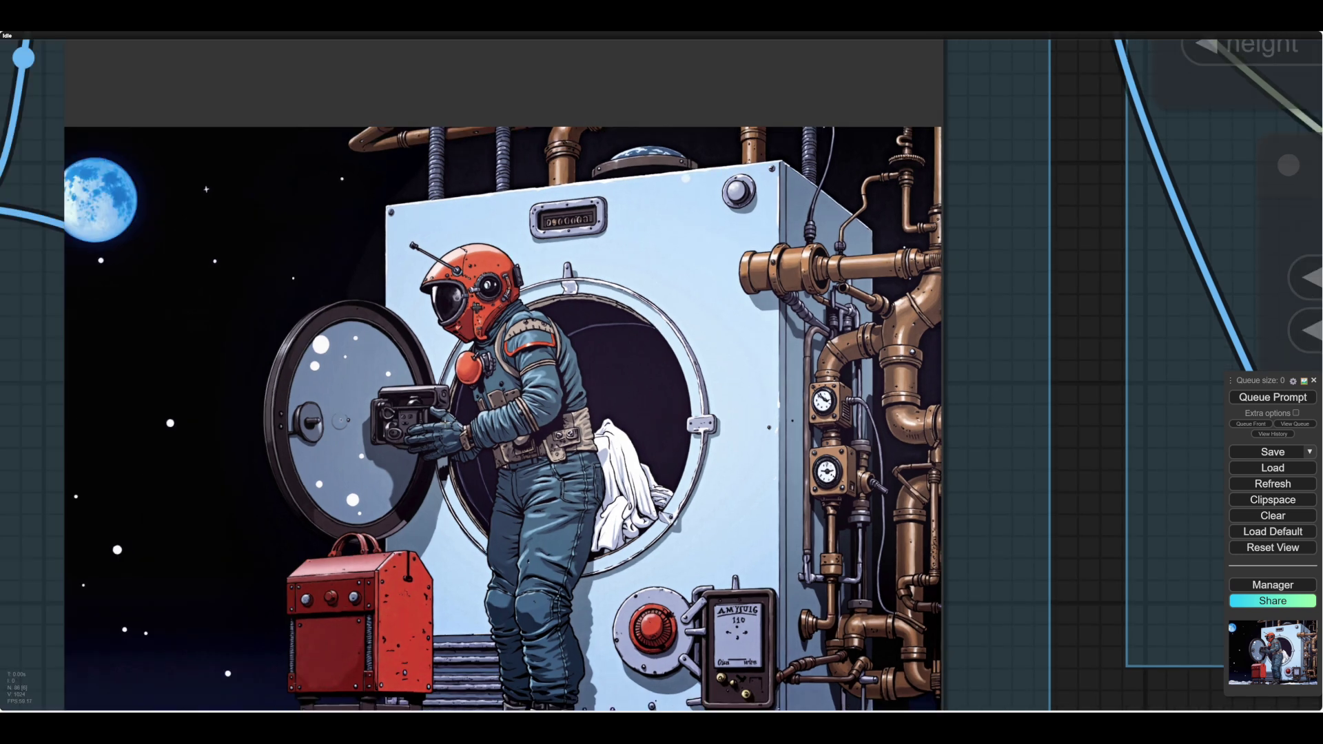
scroll(1079, 527, down, 2)
drag(1079, 527, 1027, 445)
drag(1071, 606, 1108, 612)
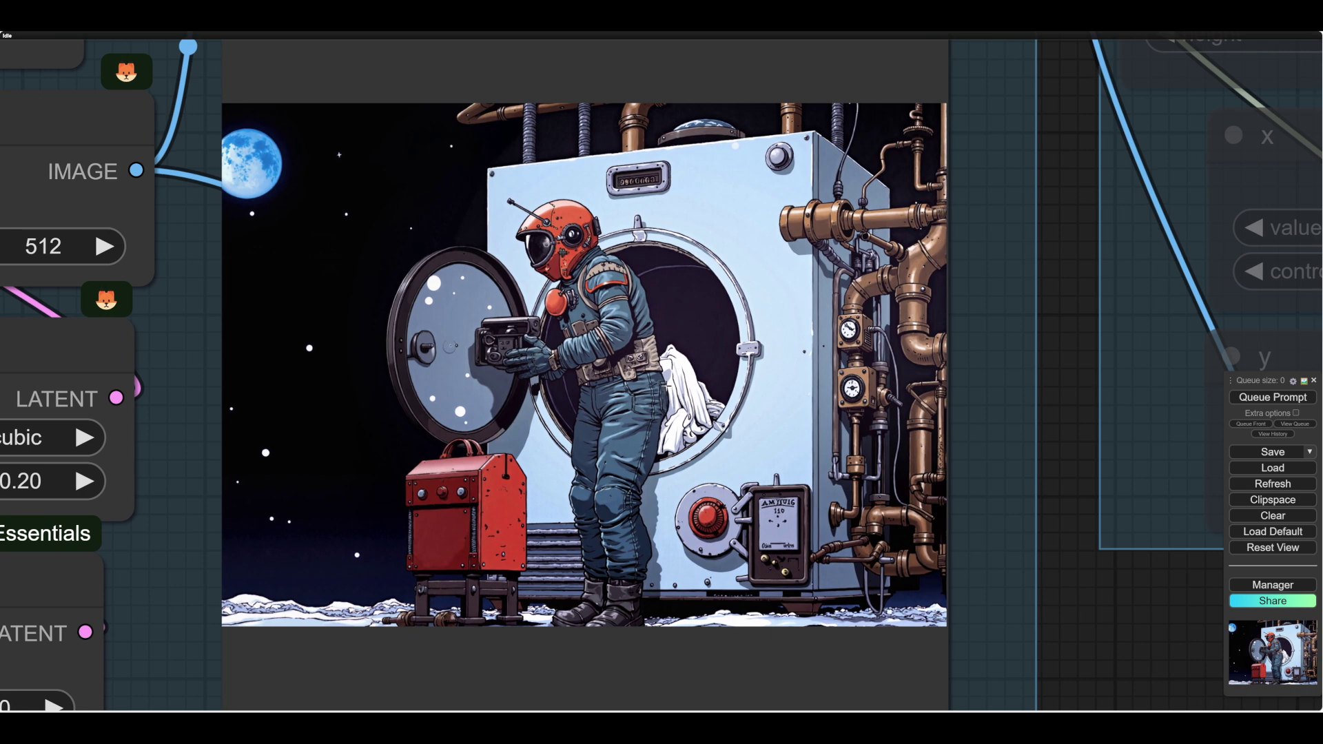
drag(1119, 596, 984, 592)
scroll(1057, 588, down, 1)
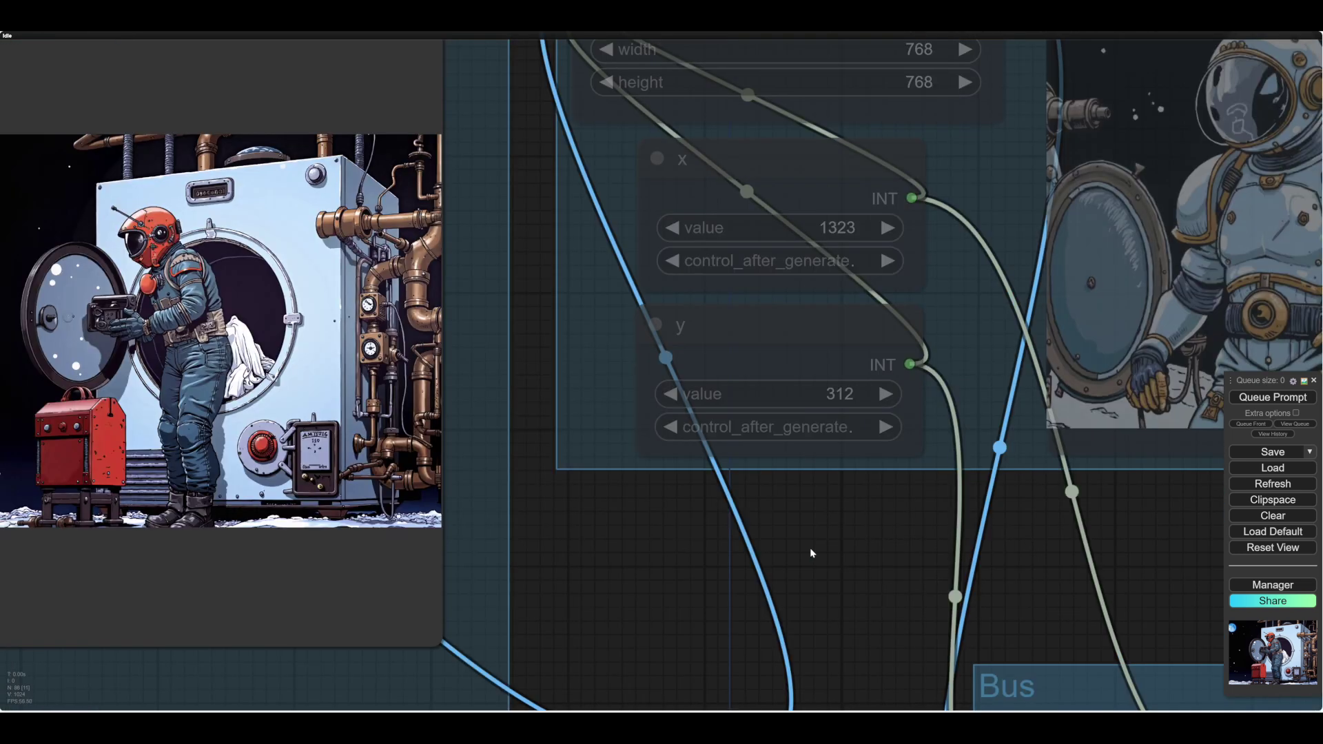
Set all nodes in the Crop group to Always
drag(879, 553, 843, 581)
right_click(548, 381)
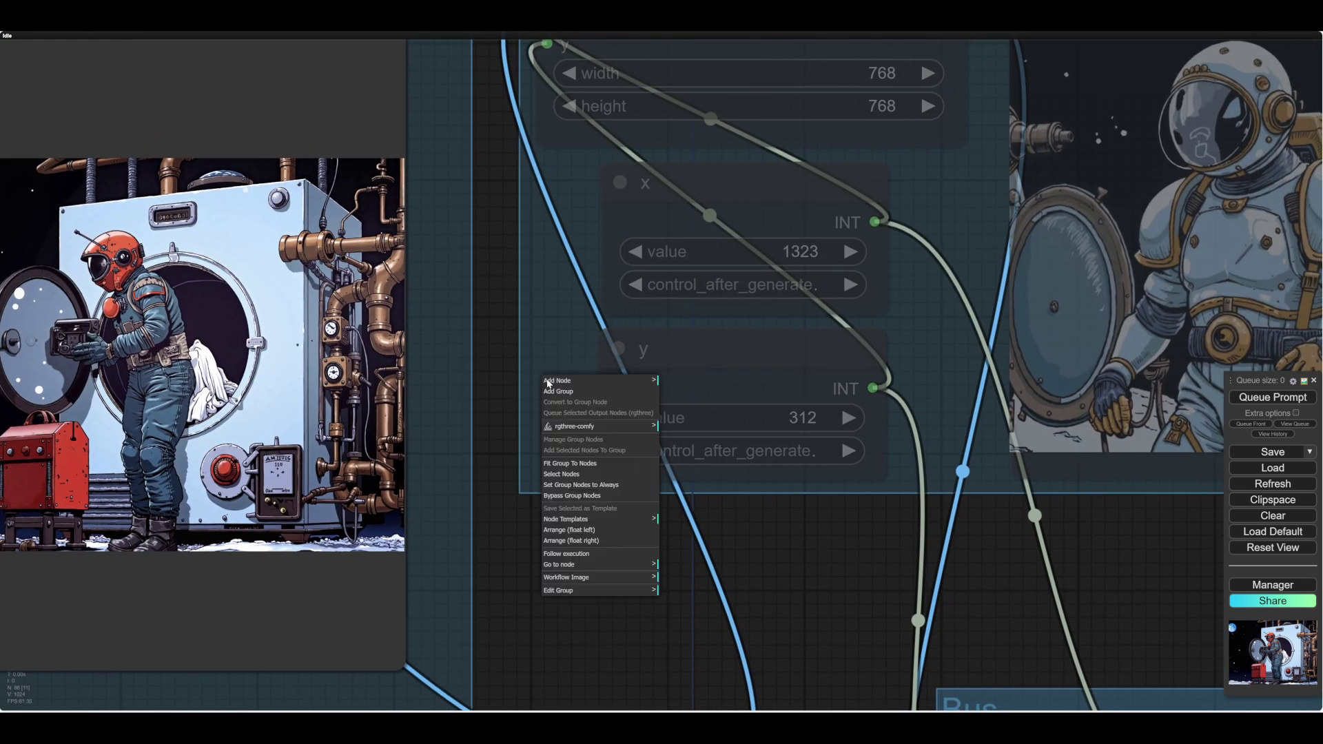
click(571, 485)
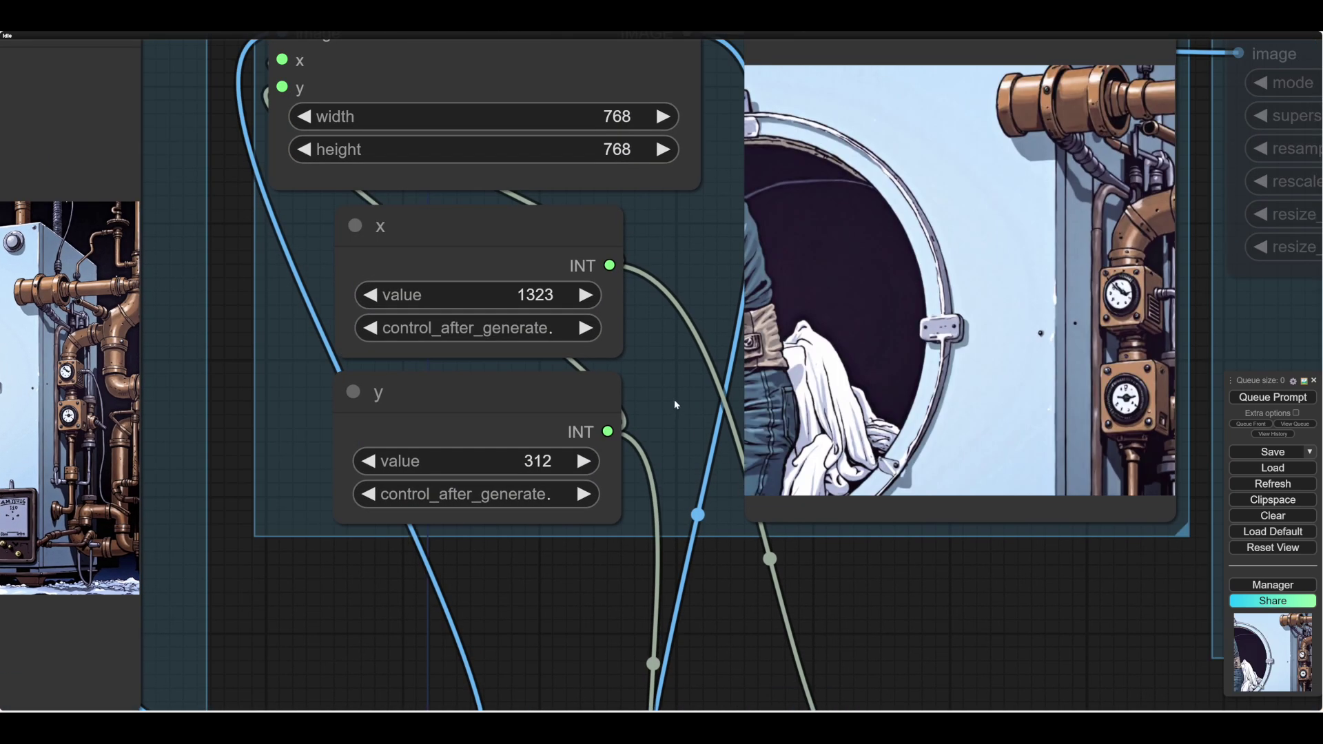
Lower the crop x offset from 1323 to 722 and set y to 246, rerunning the preview
drag(674, 405, 693, 411)
drag(551, 300, 440, 296)
click(1268, 399)
drag(569, 302, 532, 300)
click(1260, 398)
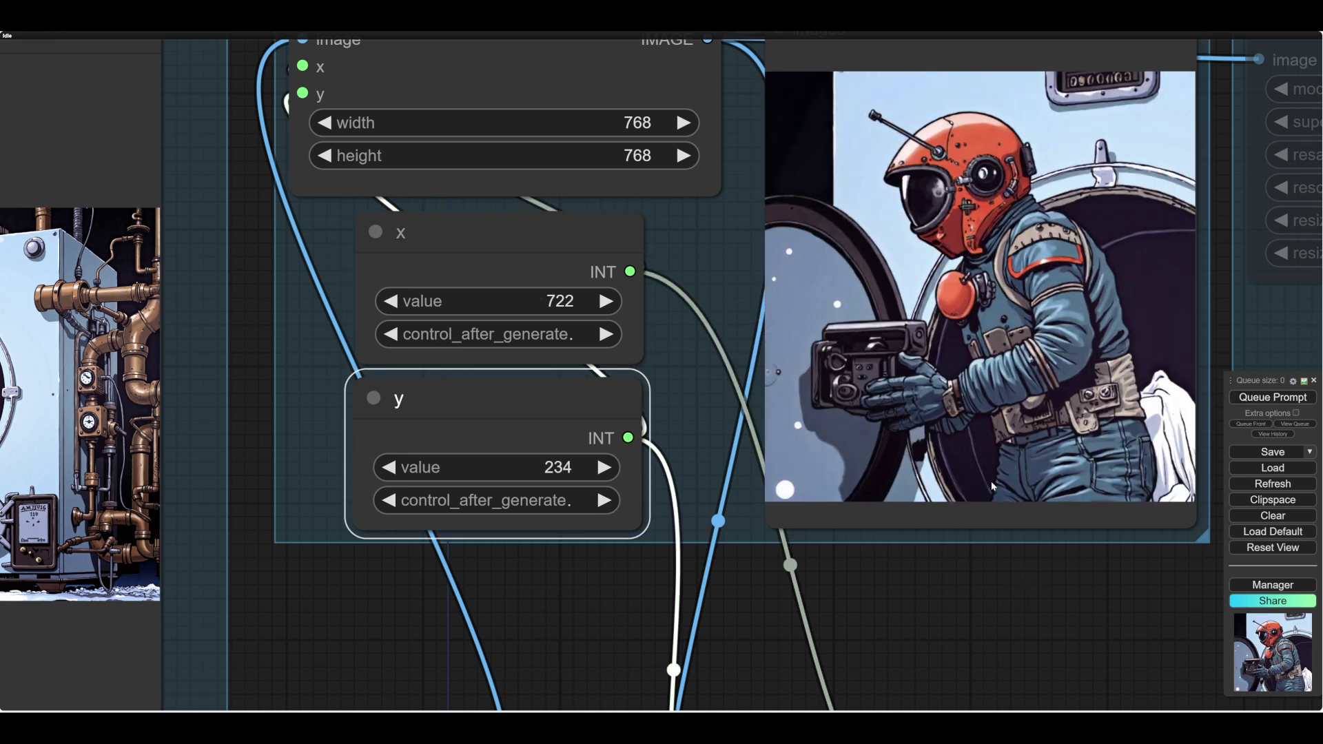
drag(1010, 570, 916, 611)
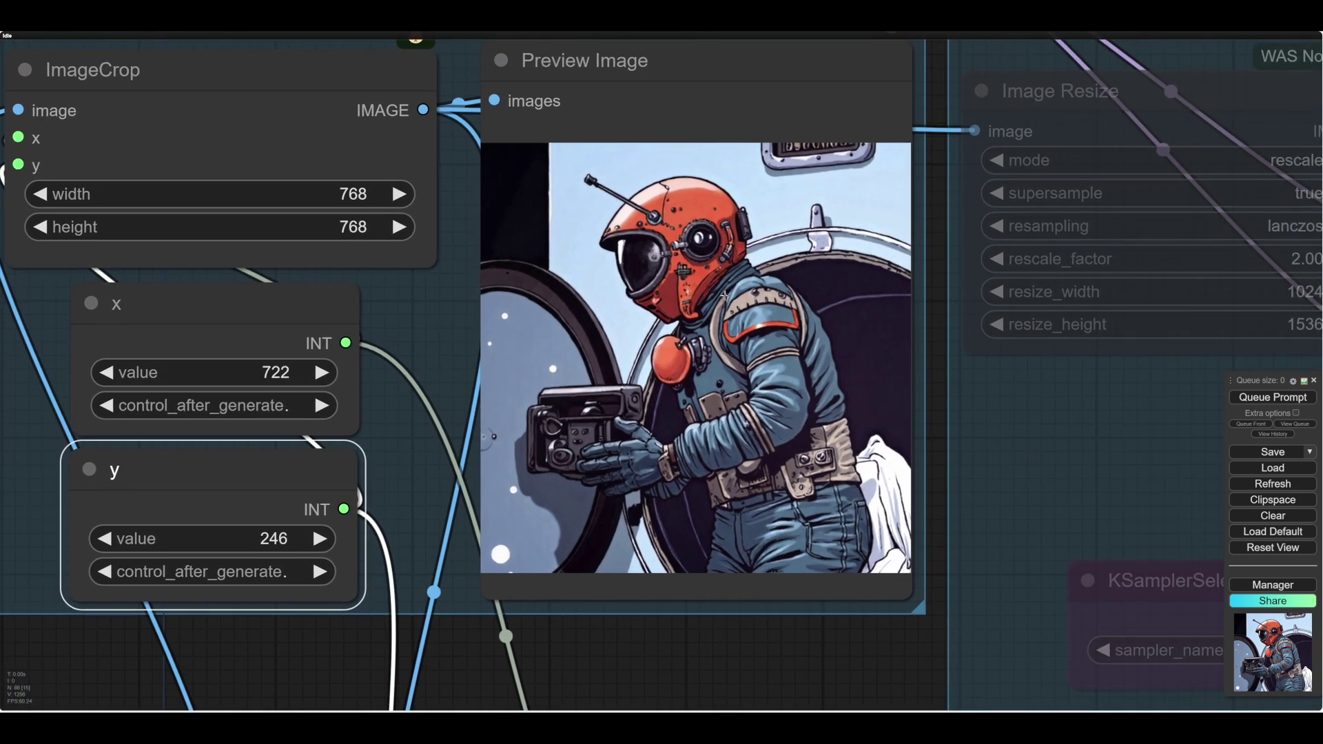
drag(903, 637, 796, 520)
scroll(787, 583, down, 1)
scroll(788, 584, down, 3)
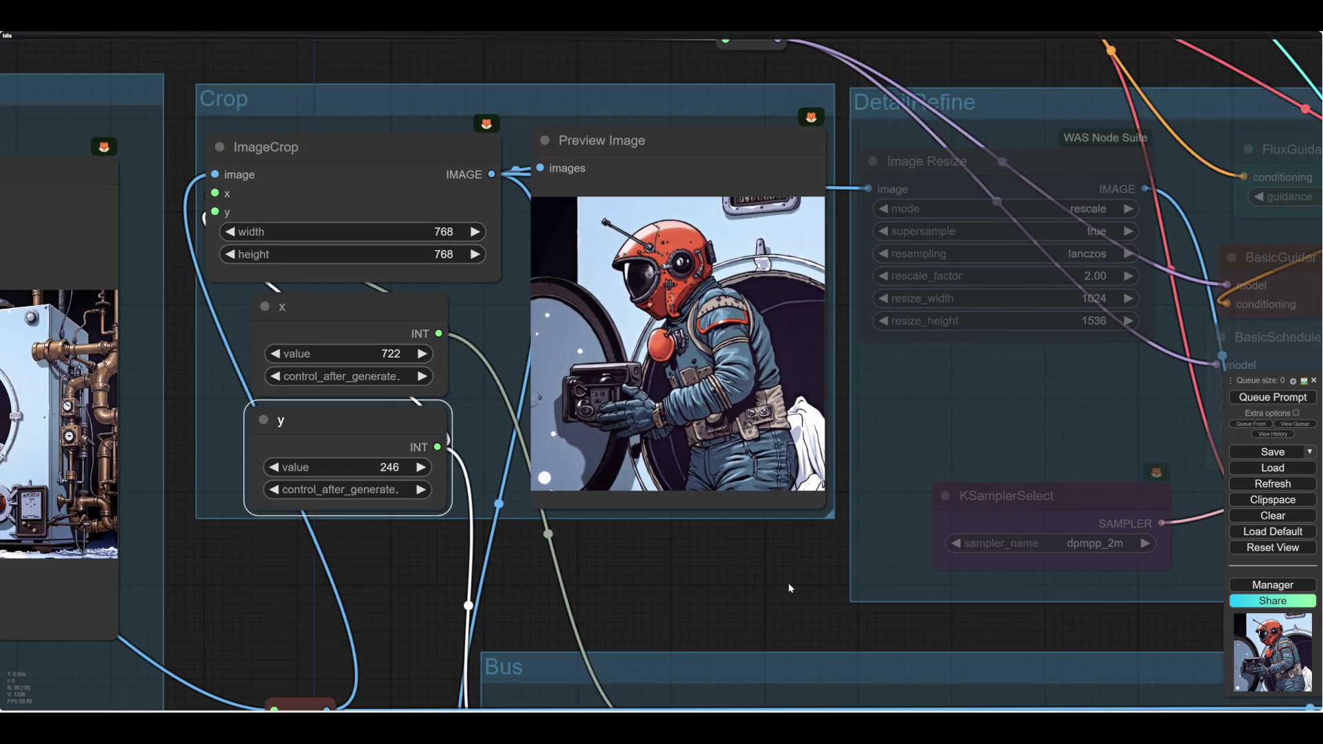
drag(919, 573, 796, 553)
drag(1137, 604, 930, 623)
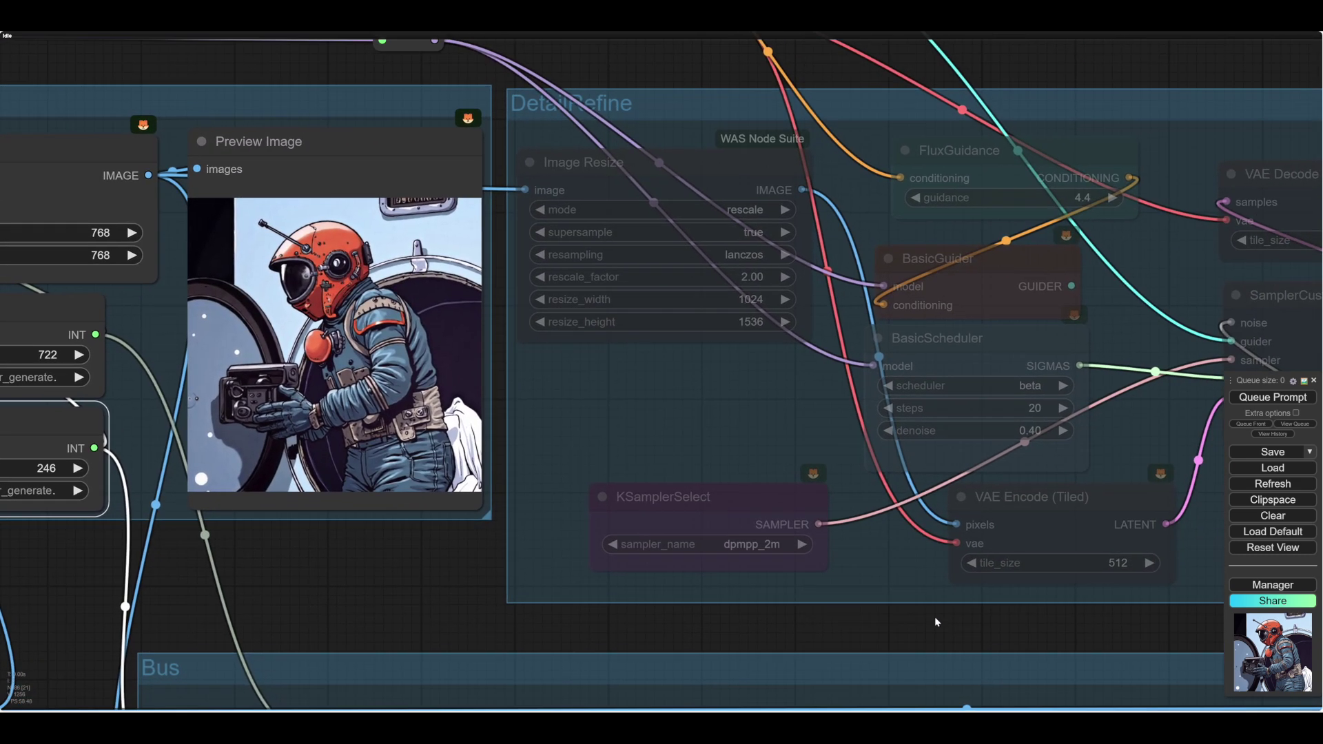
drag(412, 611, 1320, 491)
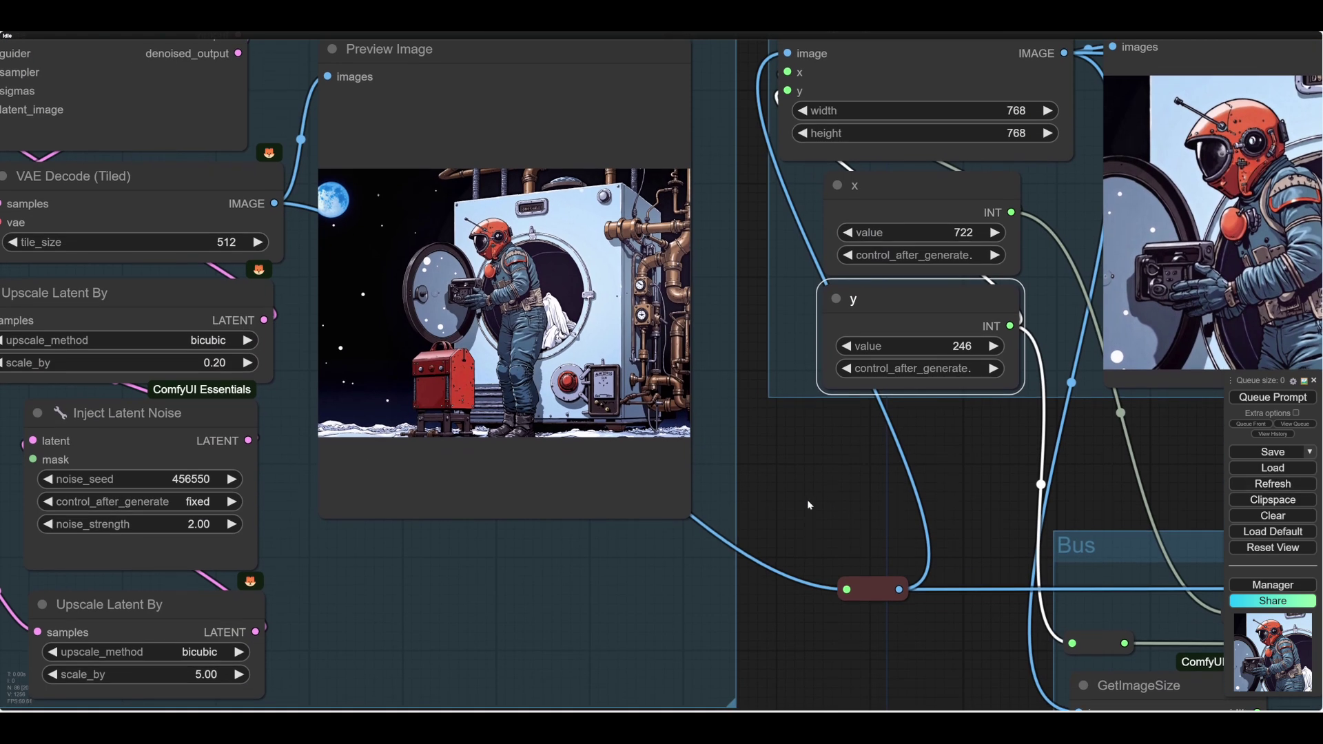
drag(1144, 456, 638, 458)
drag(1102, 518, 666, 548)
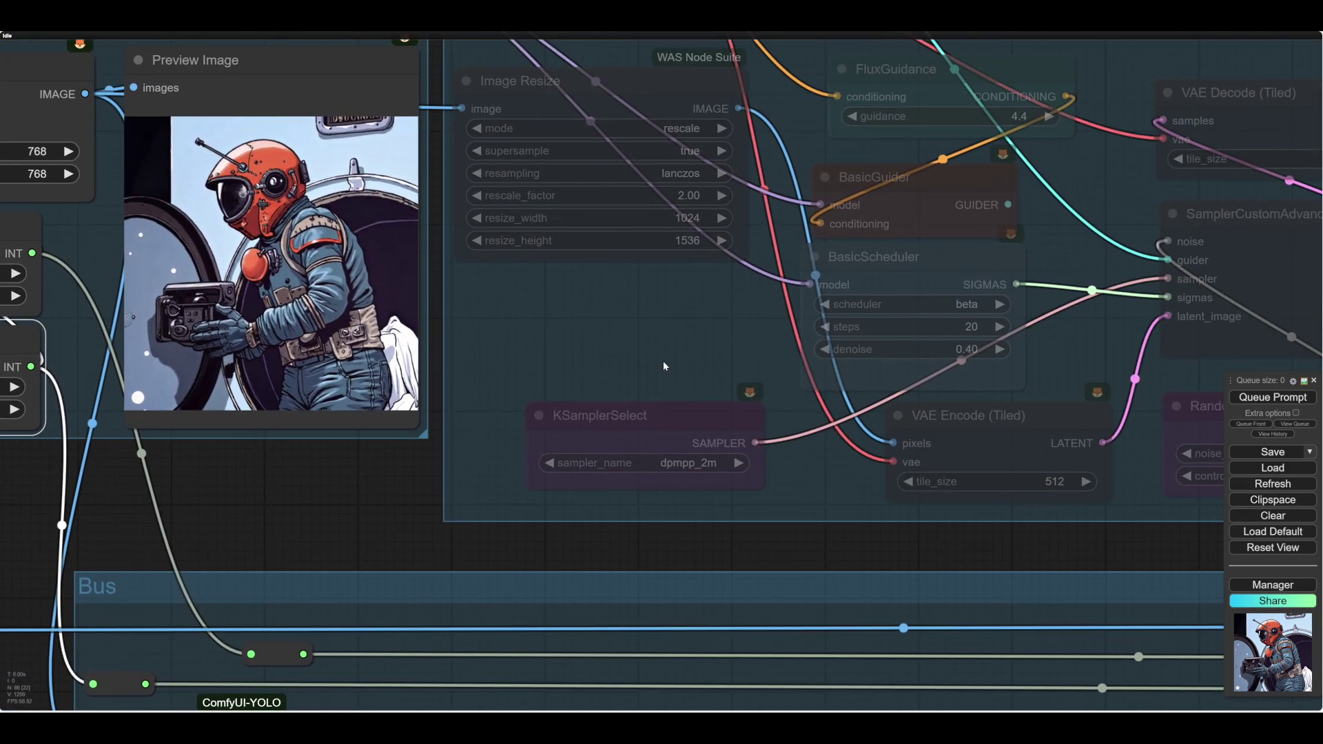
drag(1127, 561, 932, 602)
scroll(933, 601, down, 4)
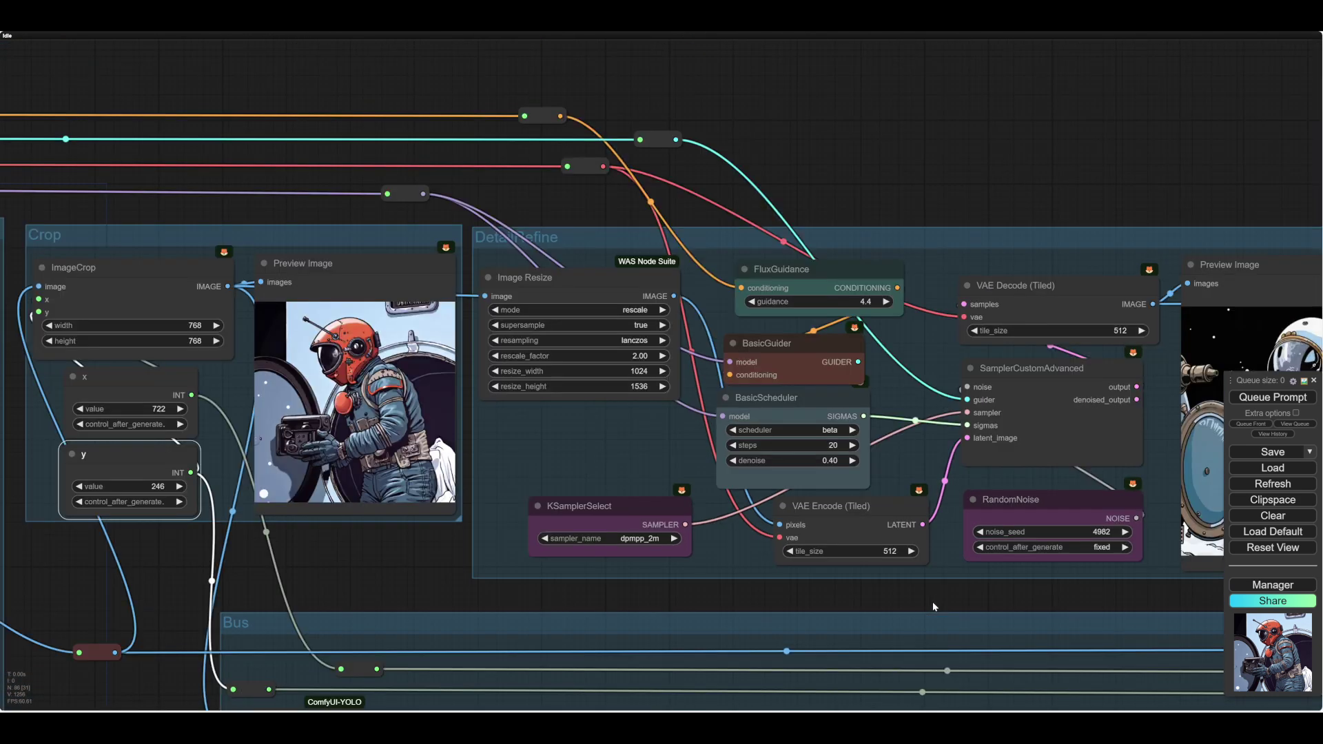
drag(895, 192, 640, 104)
click(627, 249)
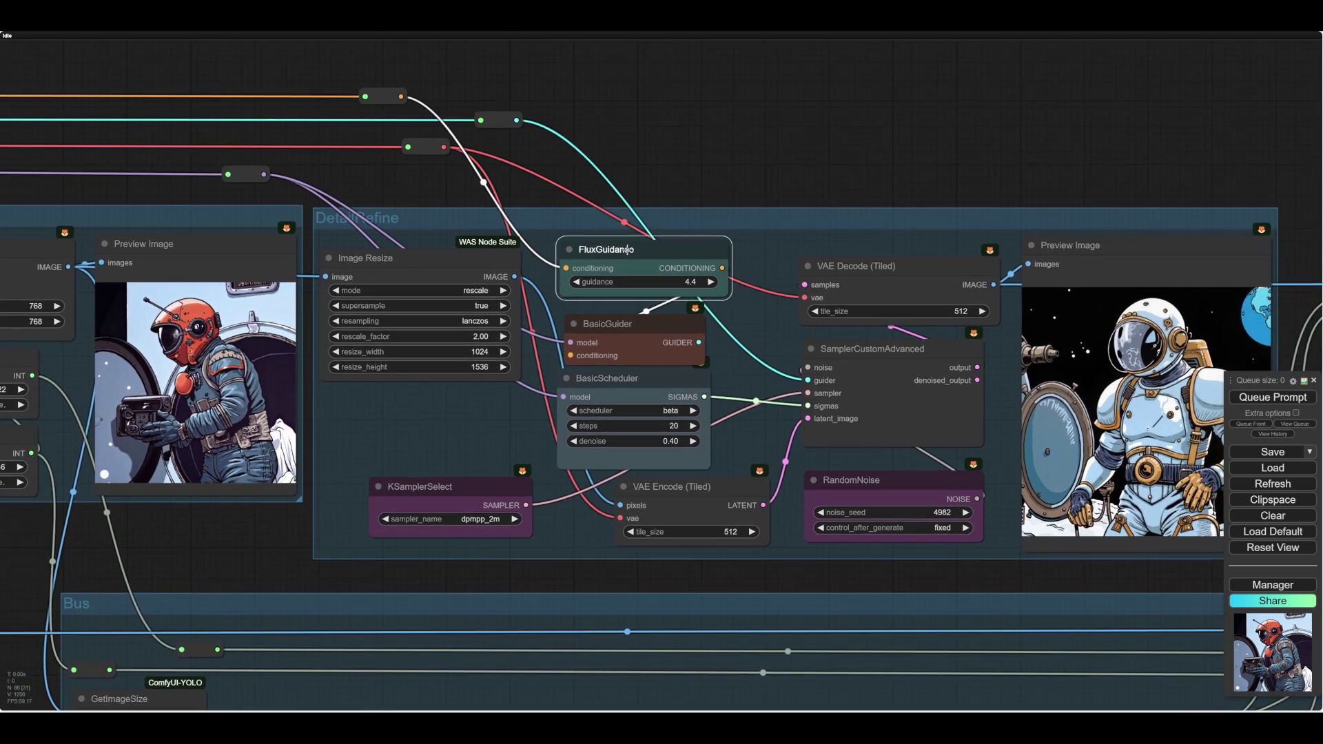
drag(779, 132, 755, 106)
drag(893, 552, 614, 560)
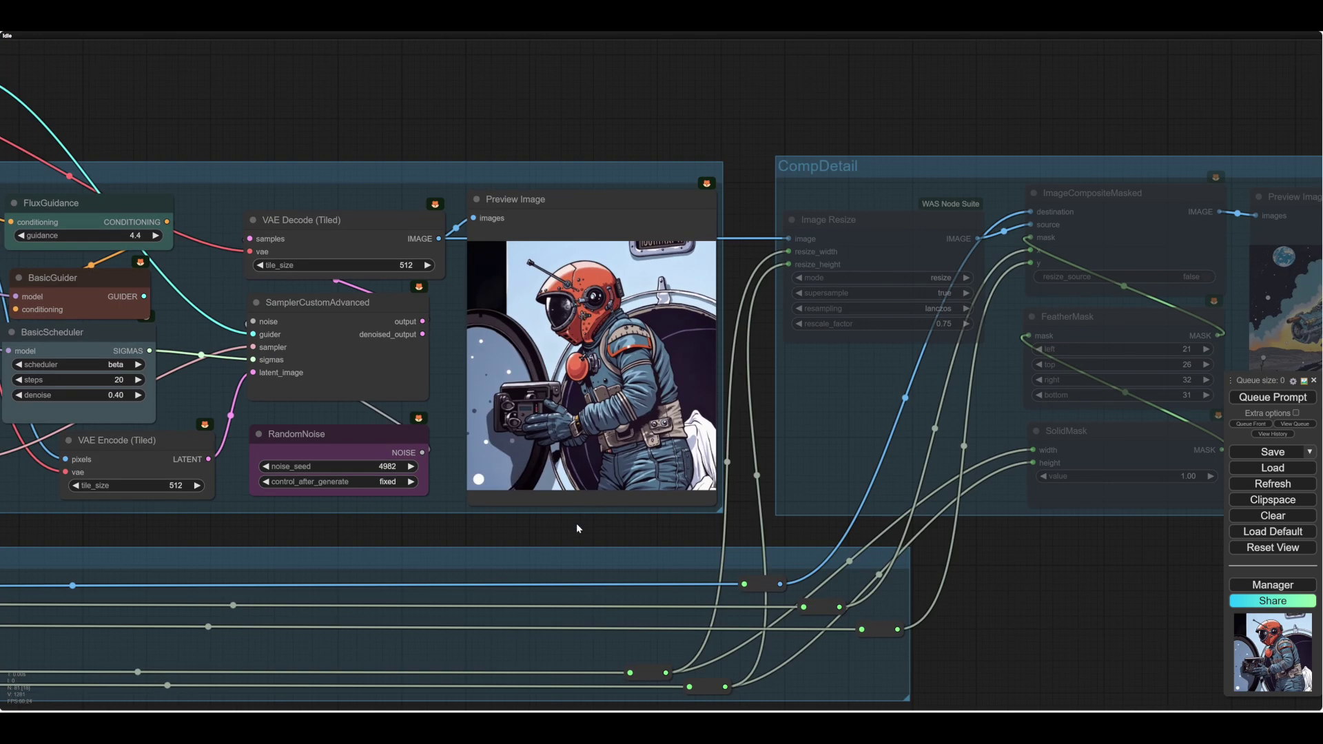
scroll(578, 529, up, 10)
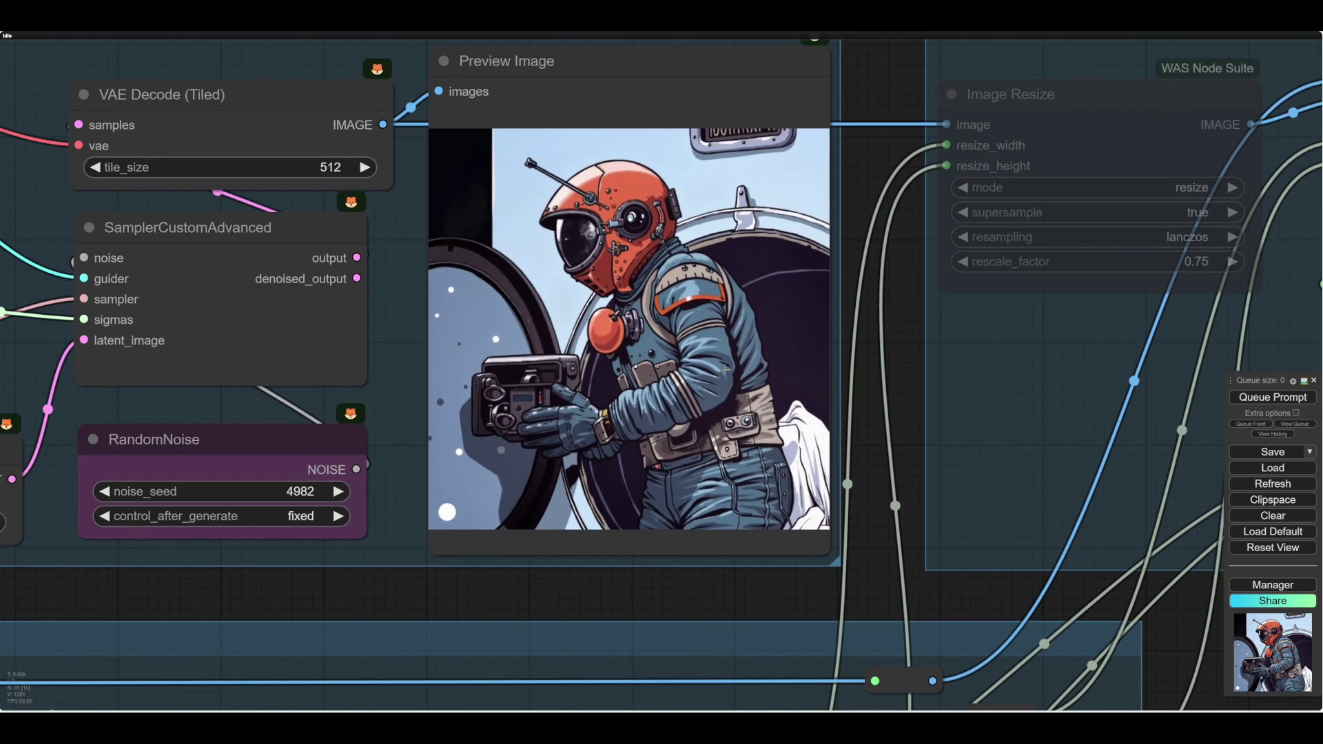
scroll(713, 353, down, 5)
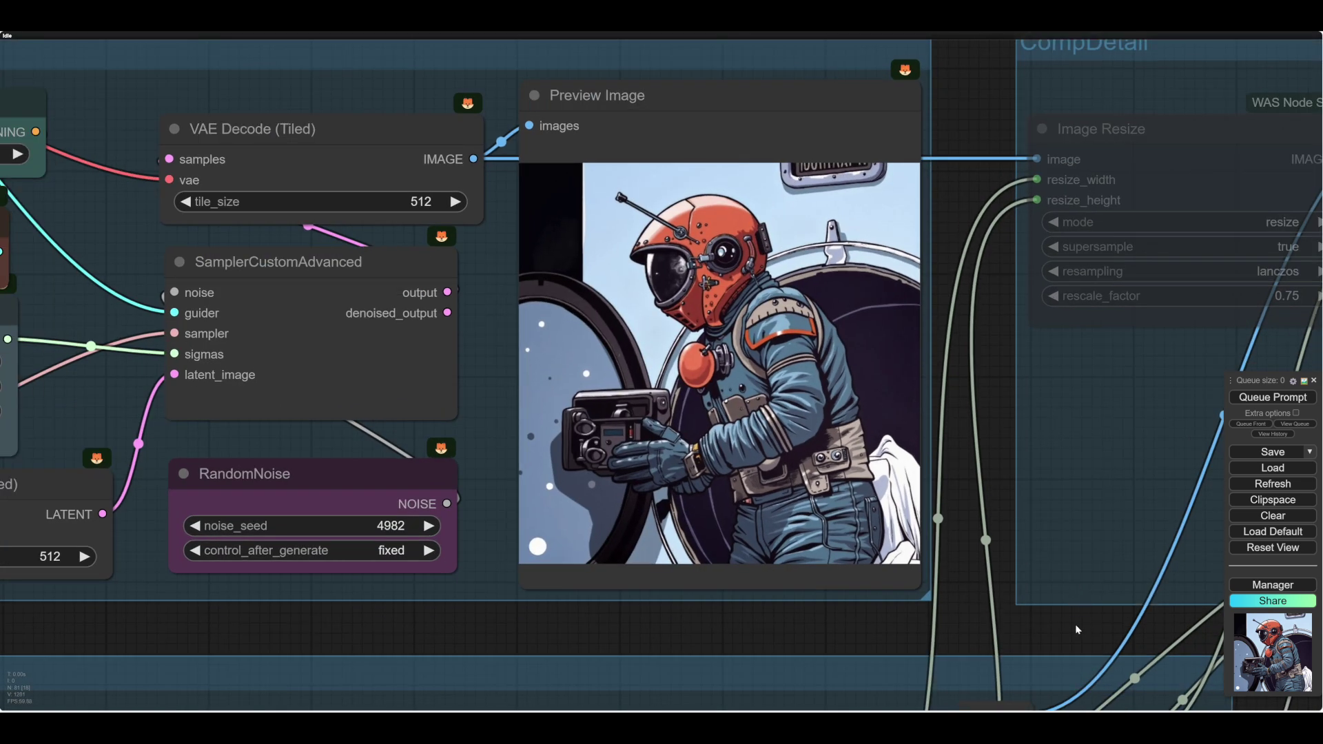
drag(1079, 624, 967, 614)
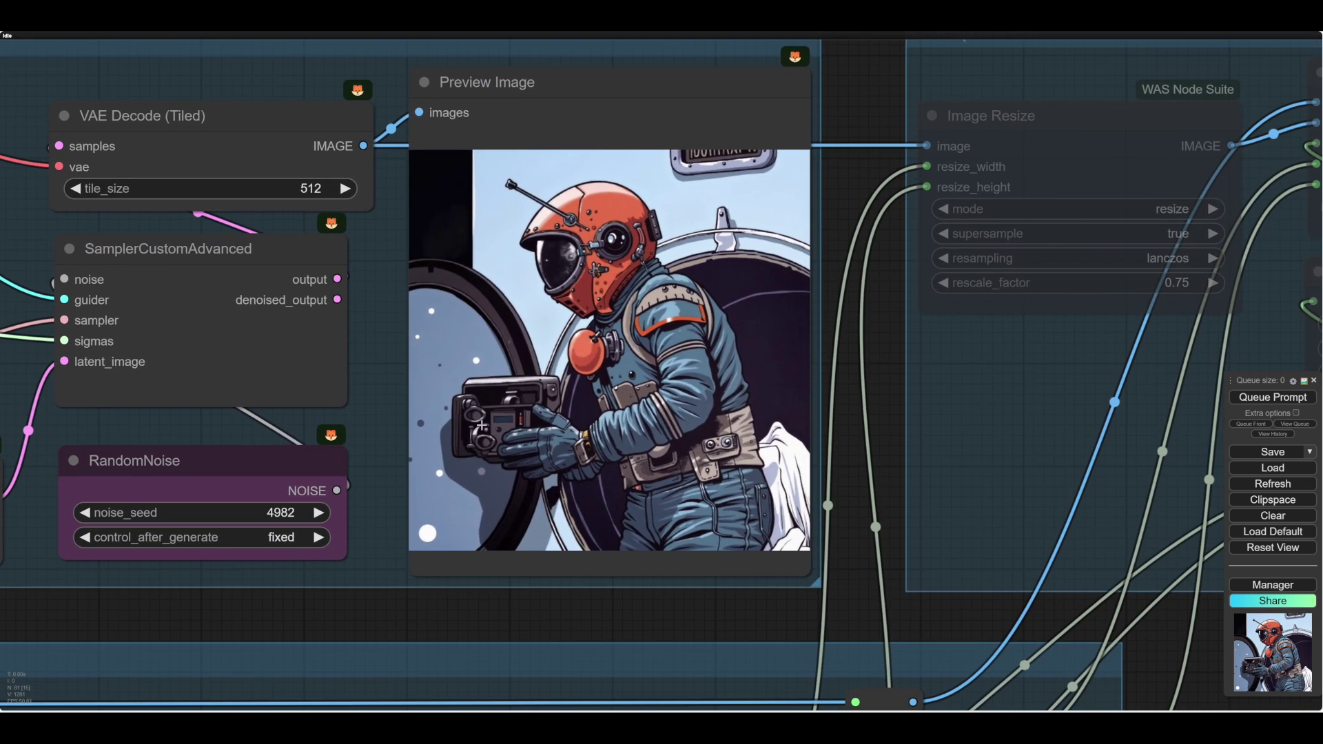
drag(937, 611, 447, 487)
drag(875, 584, 705, 586)
Set all CompDetail group nodes to Always and queue the workflow with Ctrl+Enter
scroll(700, 572, down, 3)
scroll(700, 571, right, 6)
scroll(701, 571, up, 2)
right_click(383, 445)
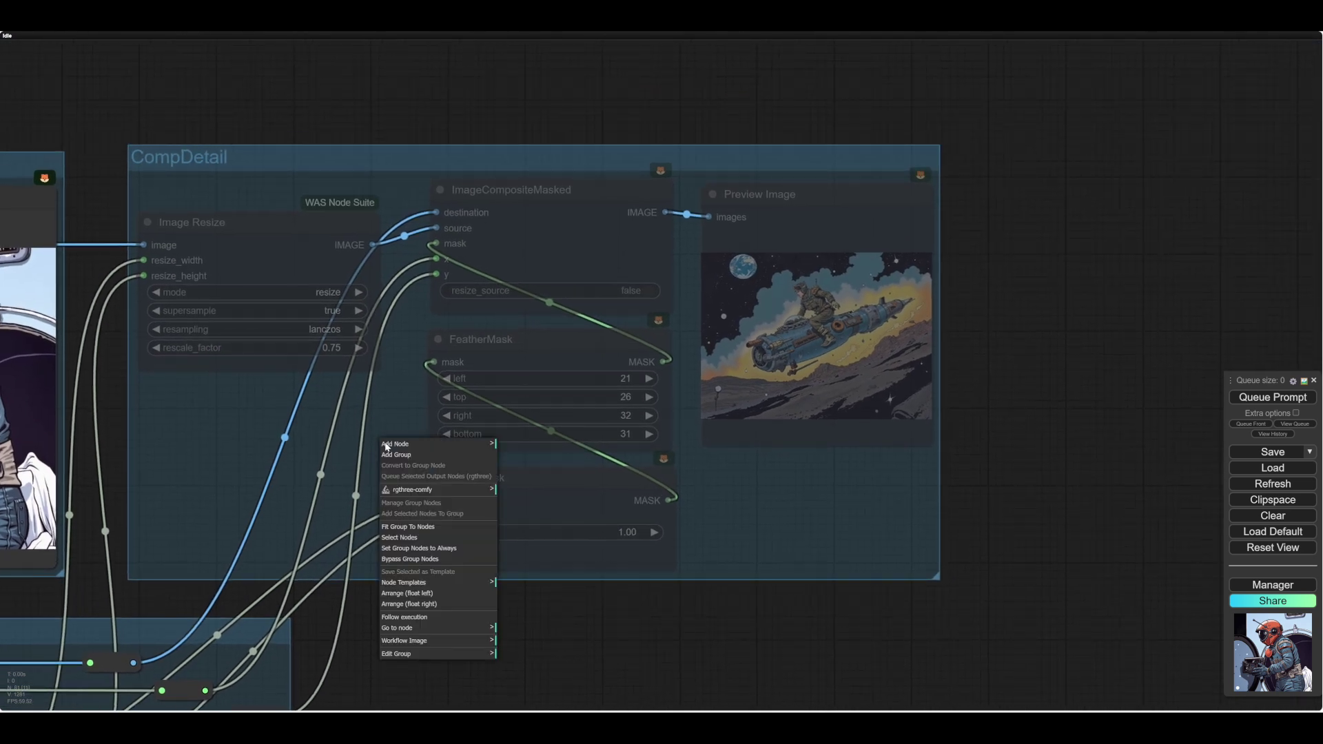
click(419, 549)
key(ctrl+Return)
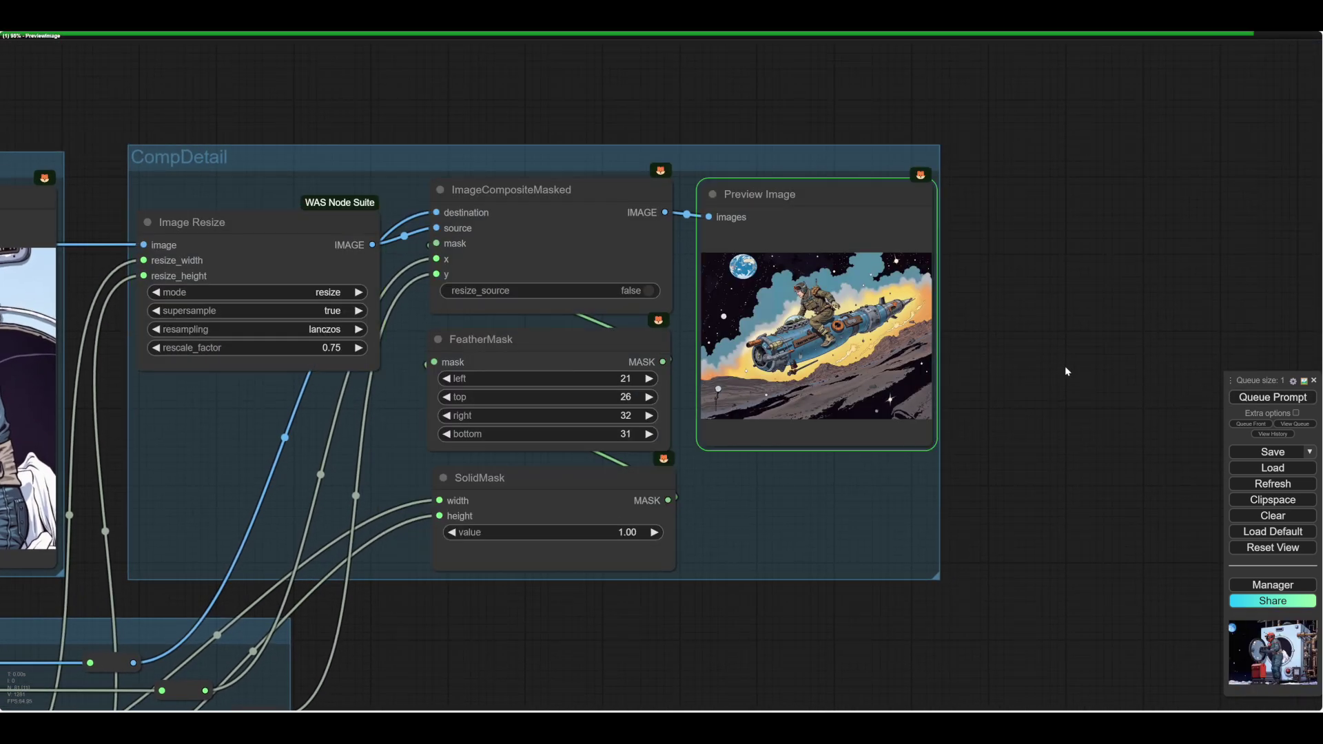
Zoom into the composited preview showing the astronaut pasted back into the scene
scroll(1075, 413, up, 6)
scroll(1084, 508, up, 5)
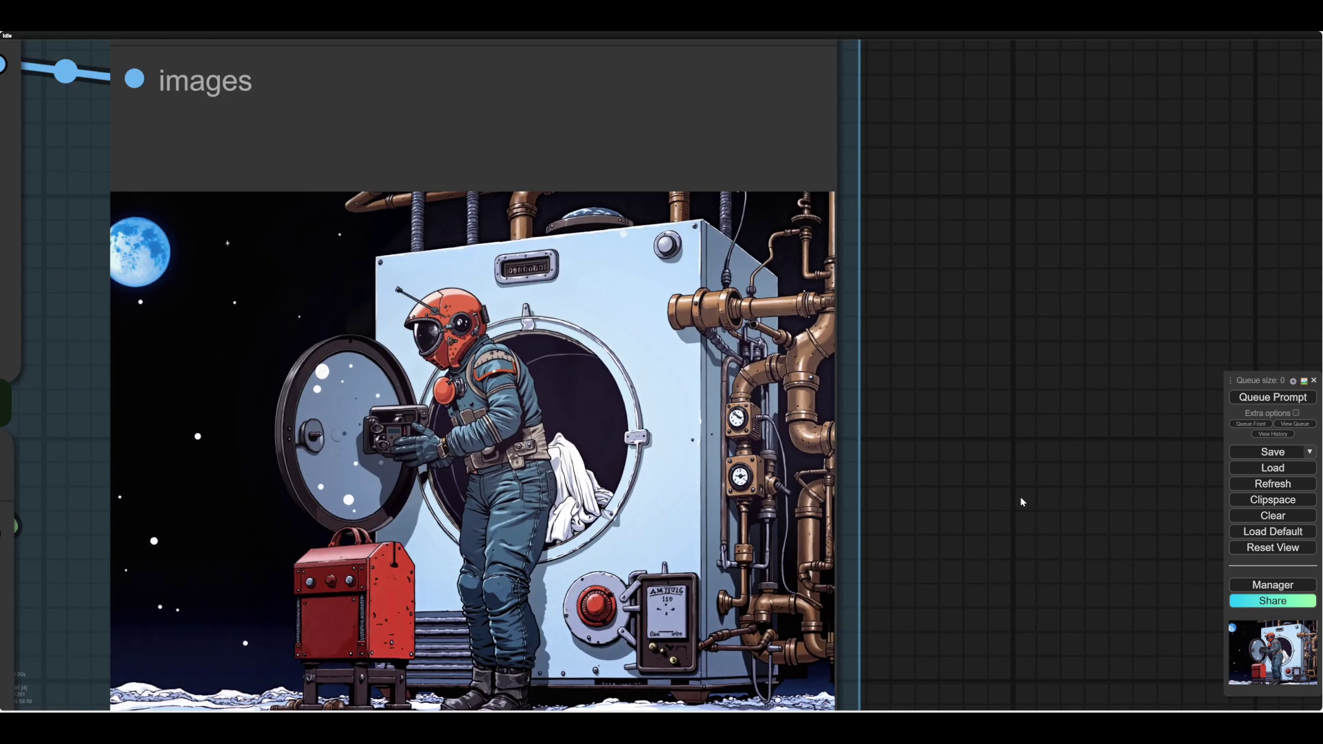
scroll(1016, 502, left, 2)
scroll(1016, 503, up, 1)
scroll(949, 415, down, 4)
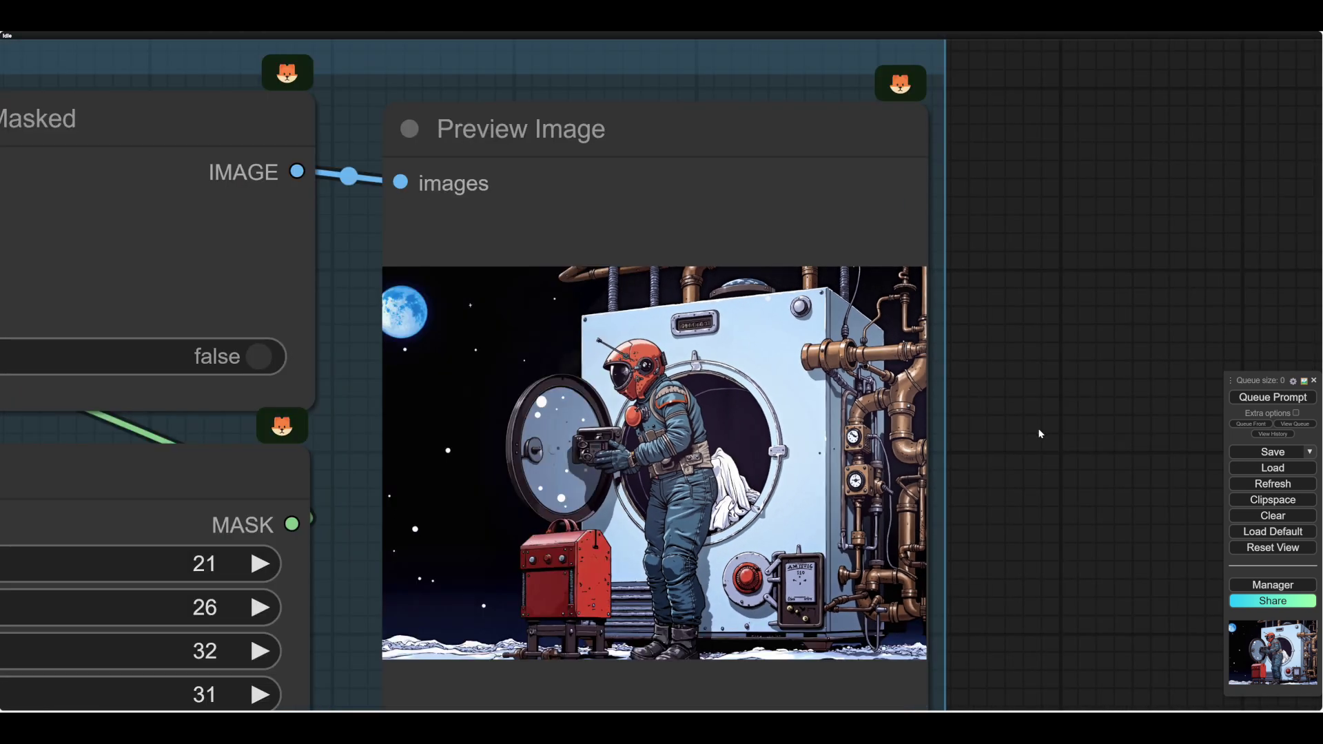
scroll(1040, 434, left, 2)
scroll(1040, 428, up, 5)
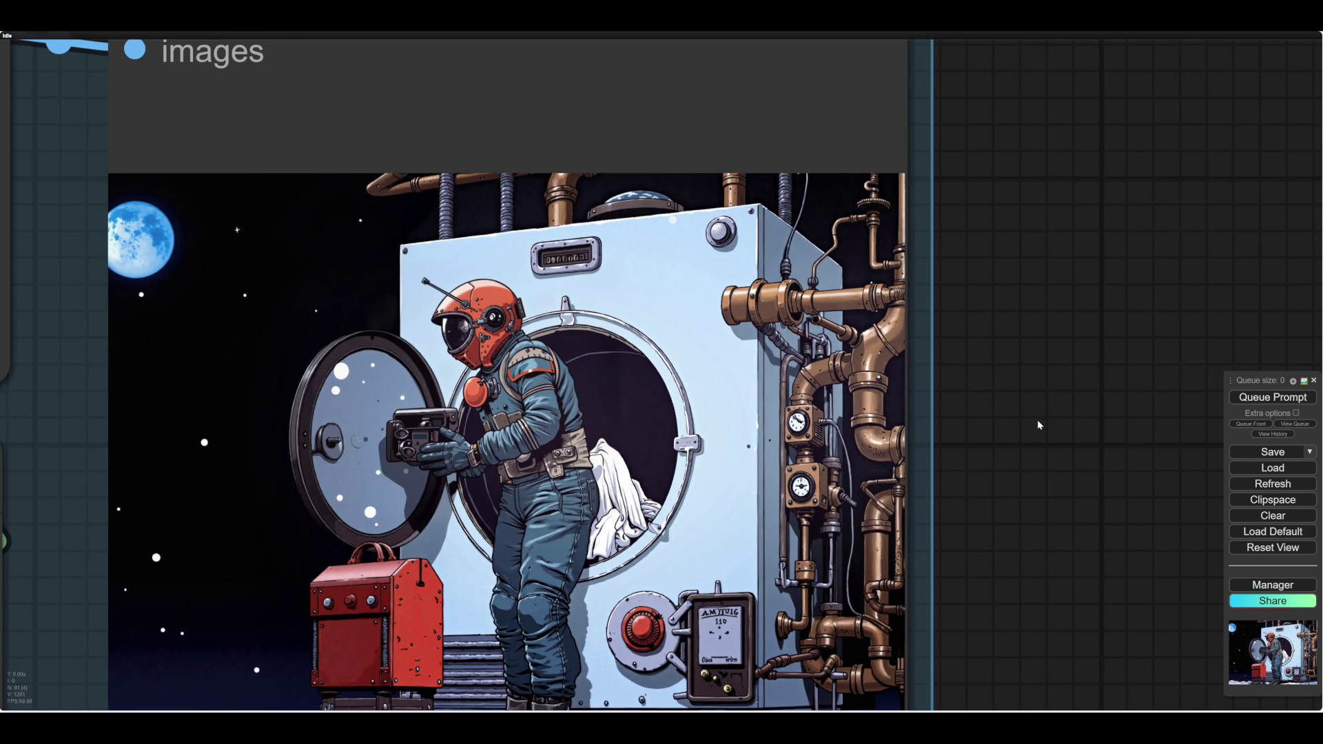
scroll(1040, 428, up, 2)
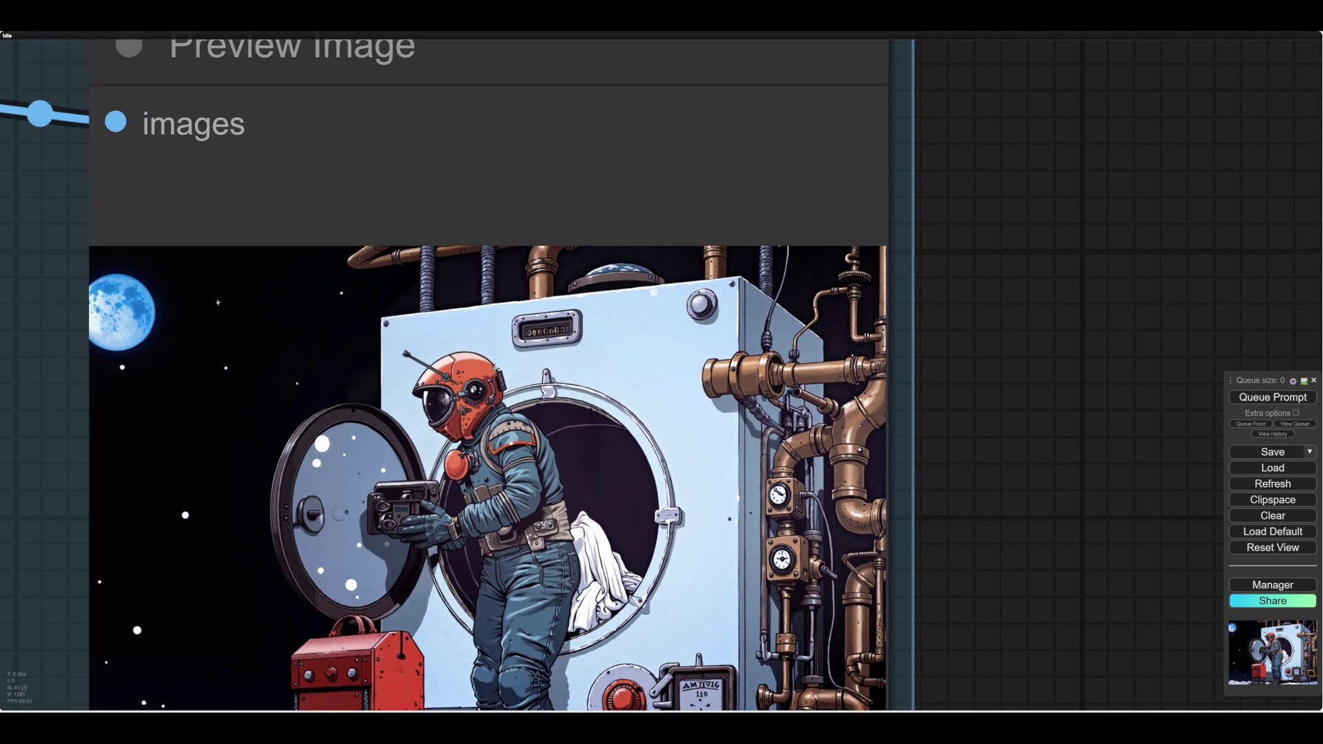
scroll(1107, 407, down, 4)
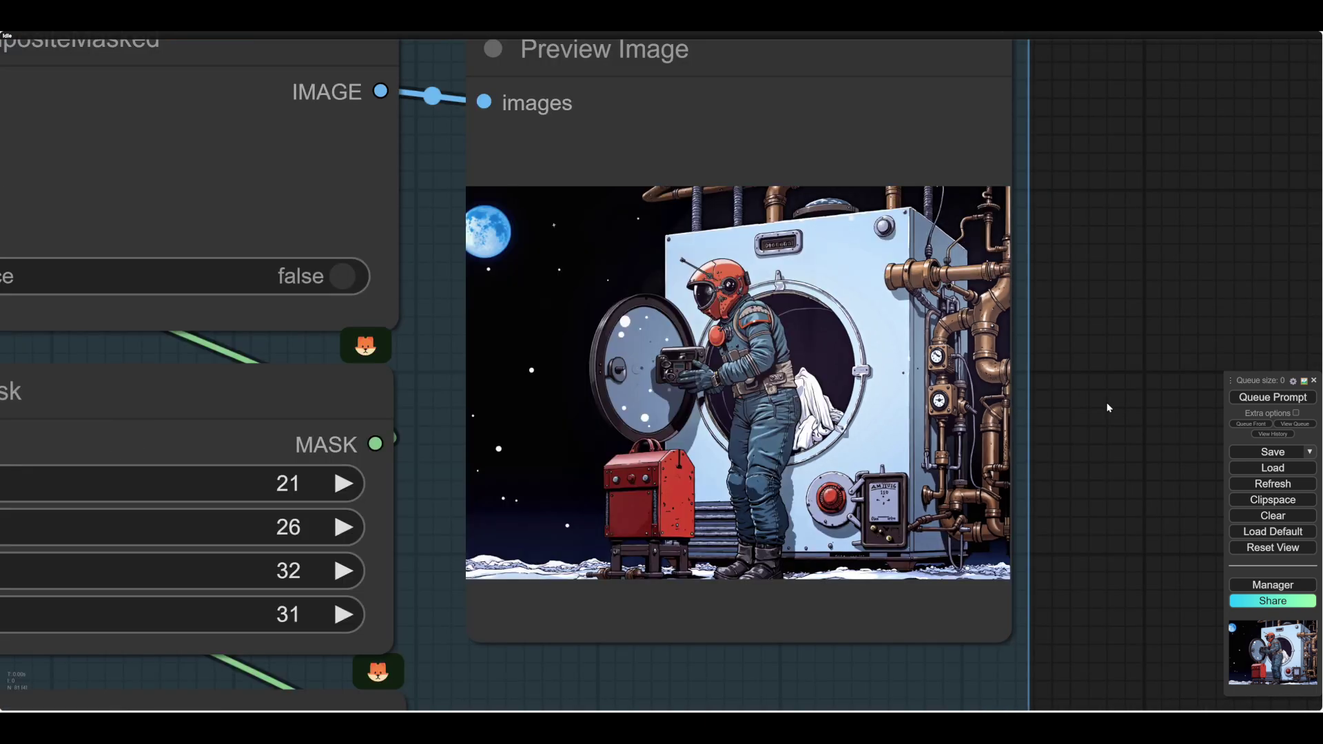
drag(1113, 402, 1143, 391)
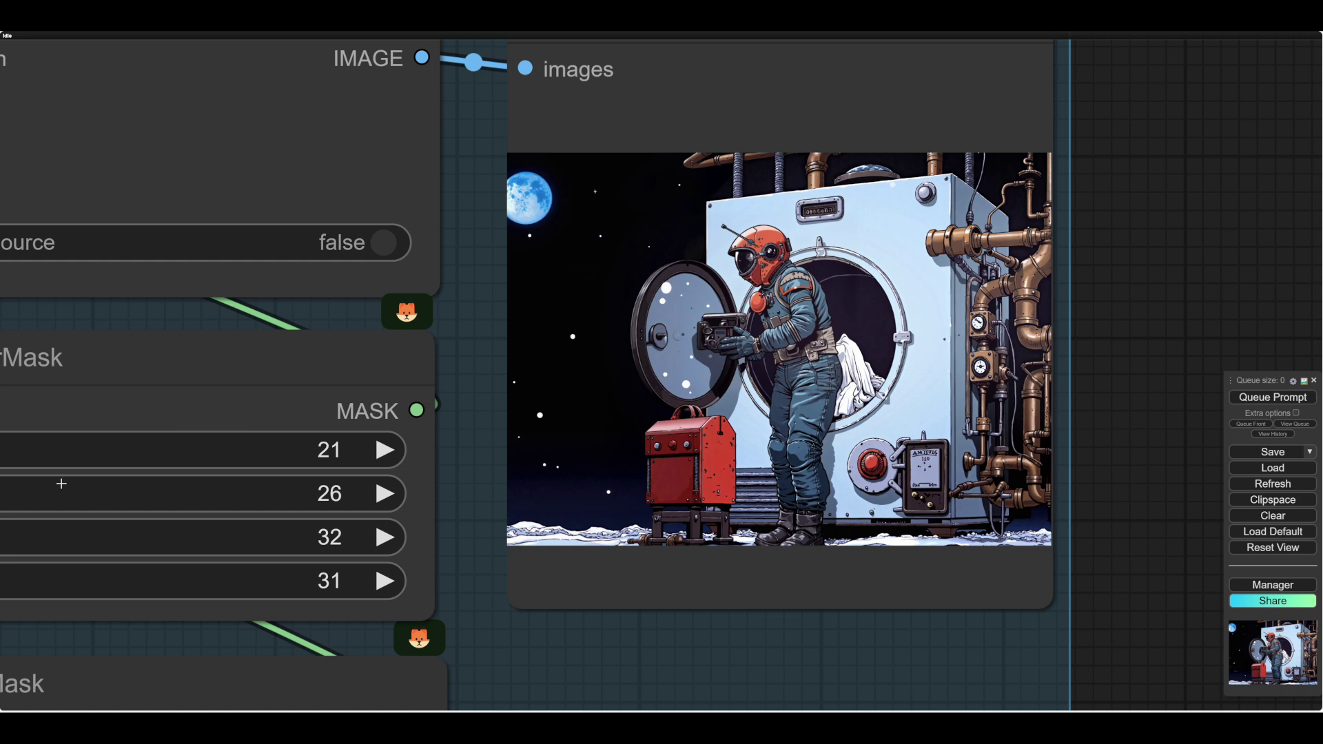
drag(1187, 443, 1101, 536)
scroll(1067, 483, up, 5)
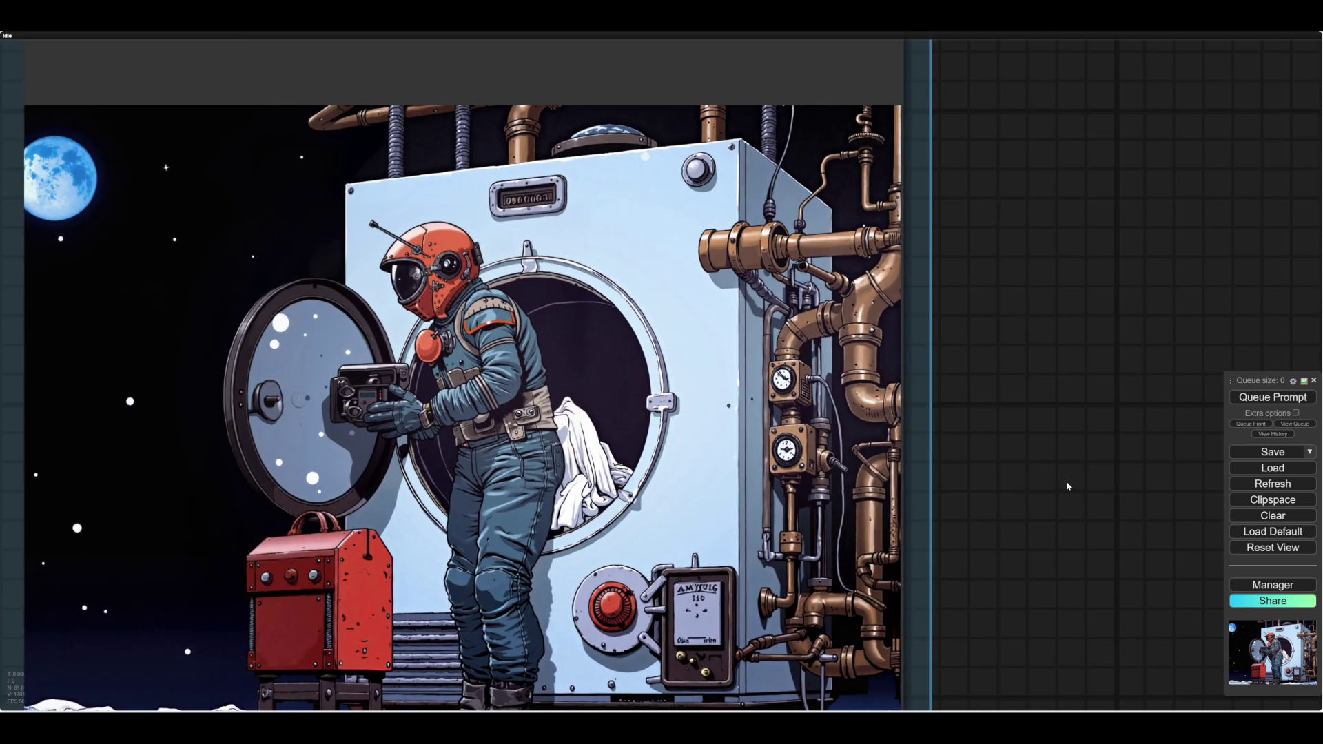
scroll(1065, 478, down, 5)
drag(1090, 493, 1101, 436)
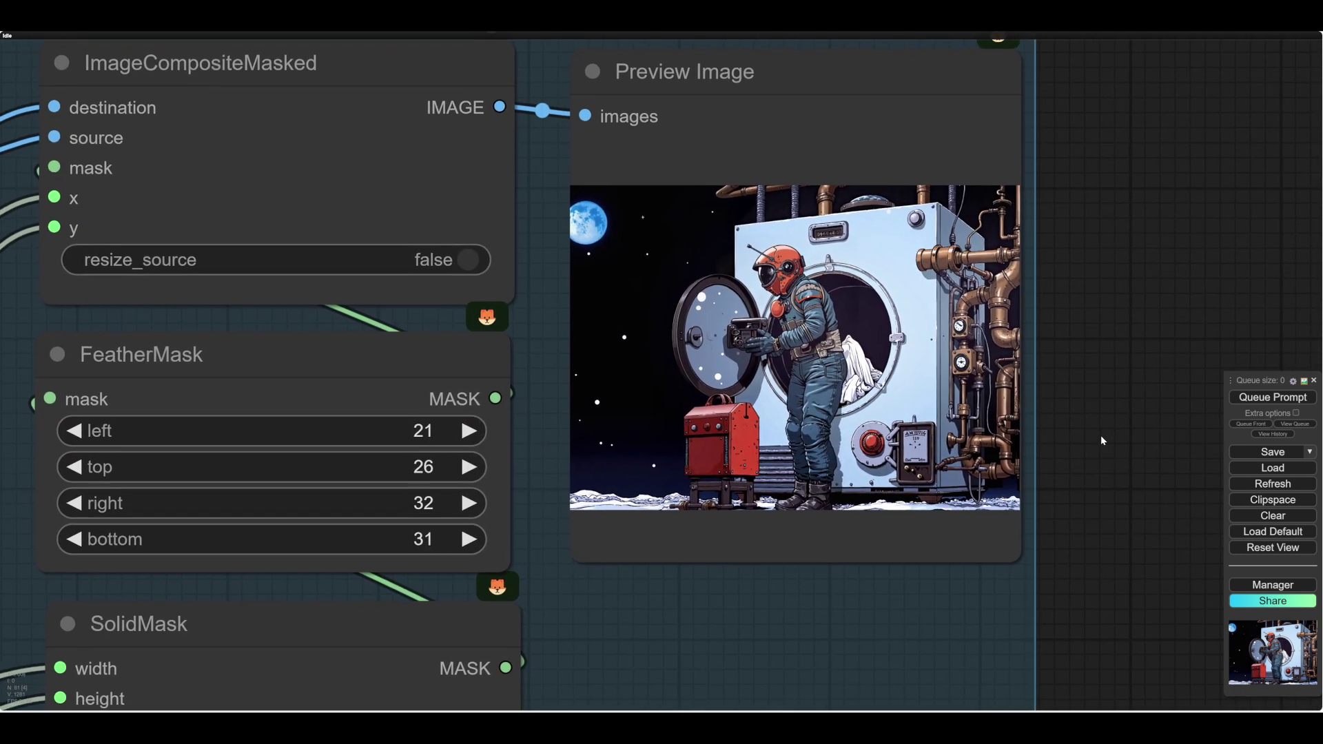
scroll(1101, 436, down, 1)
scroll(1098, 437, down, 15)
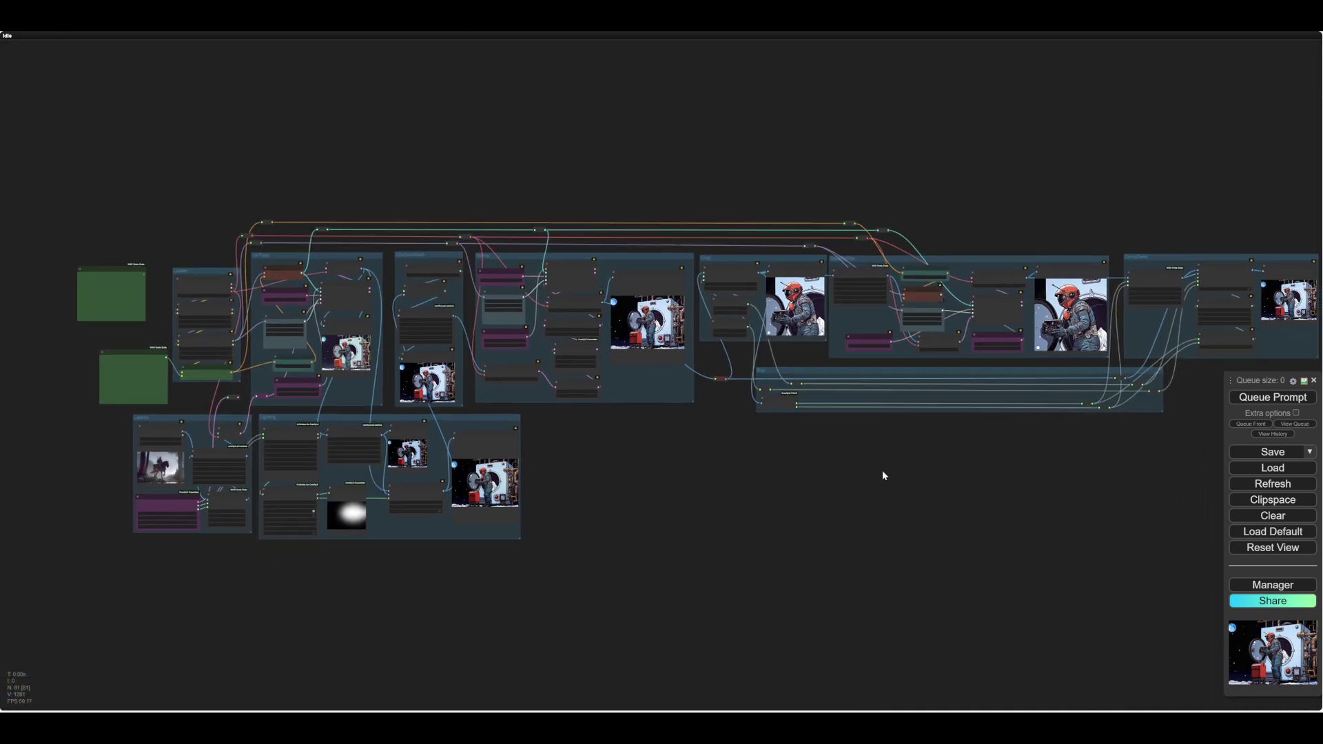
drag(882, 470, 851, 444)
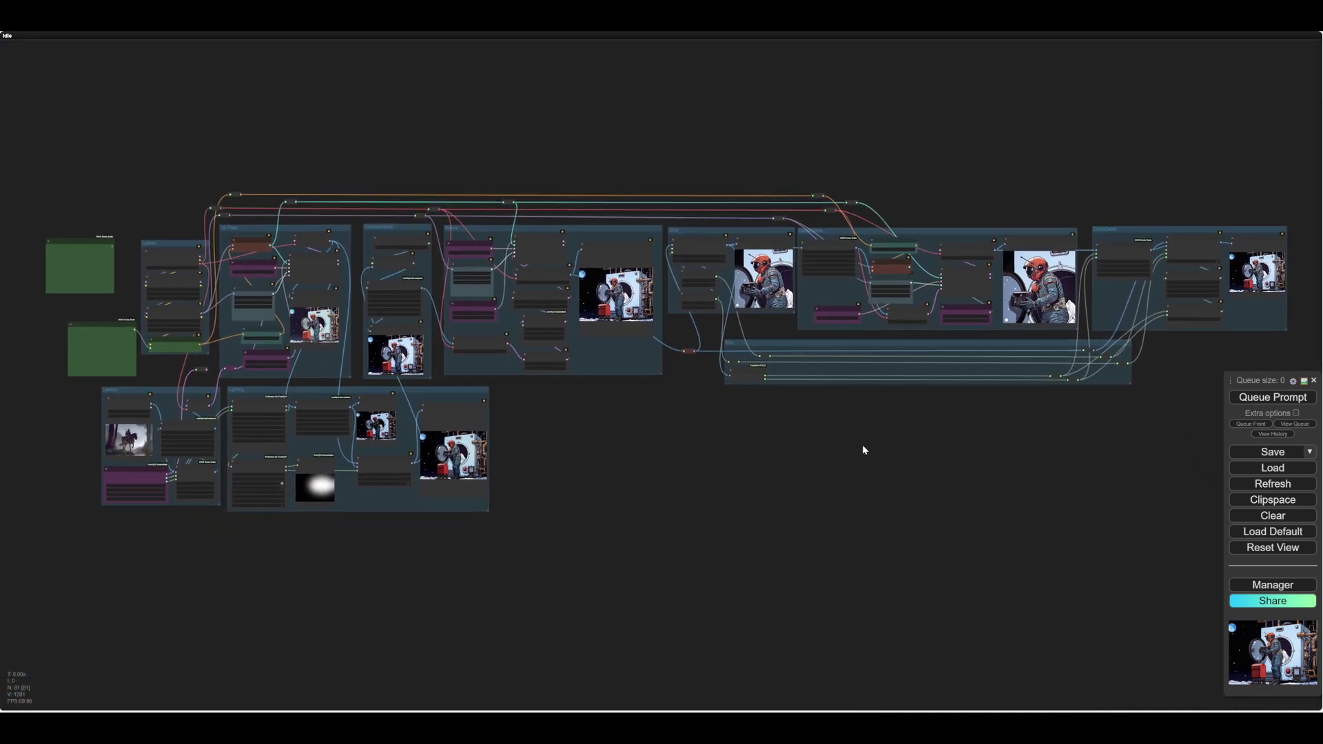
drag(863, 446, 857, 441)
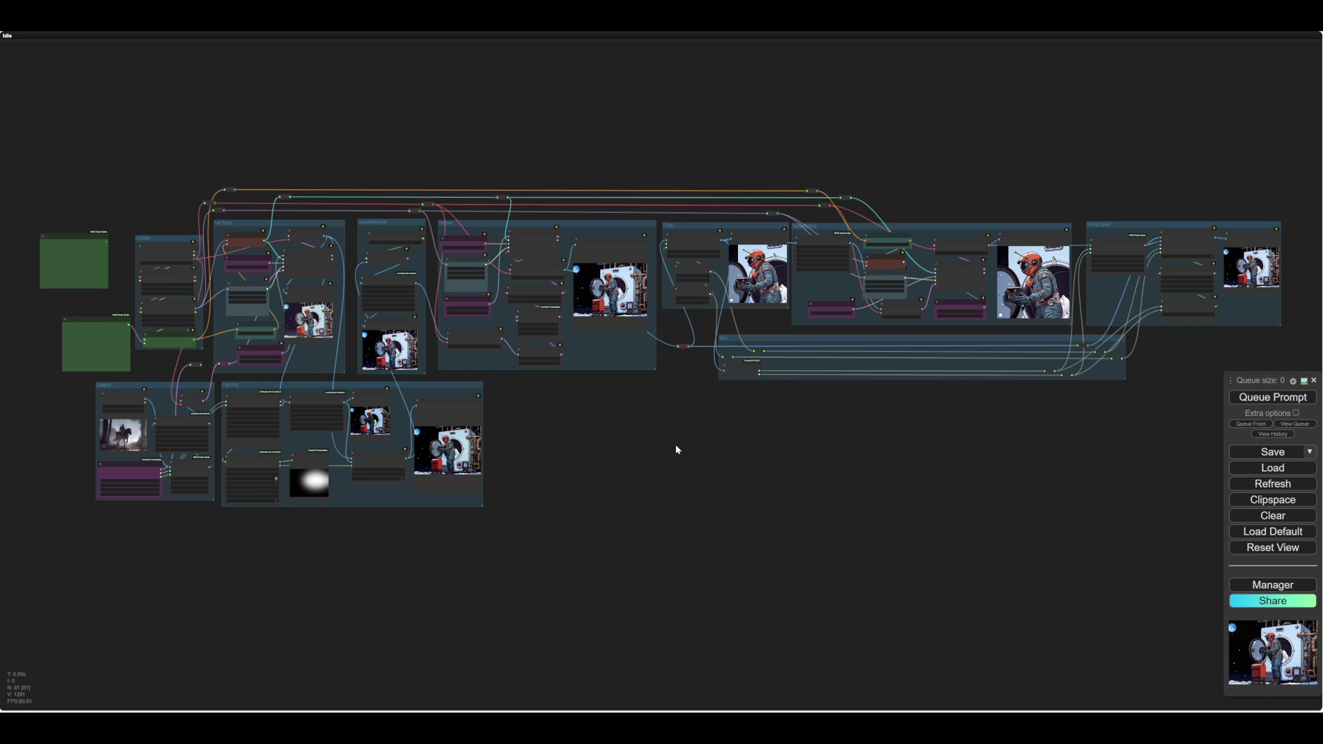
drag(669, 452, 635, 473)
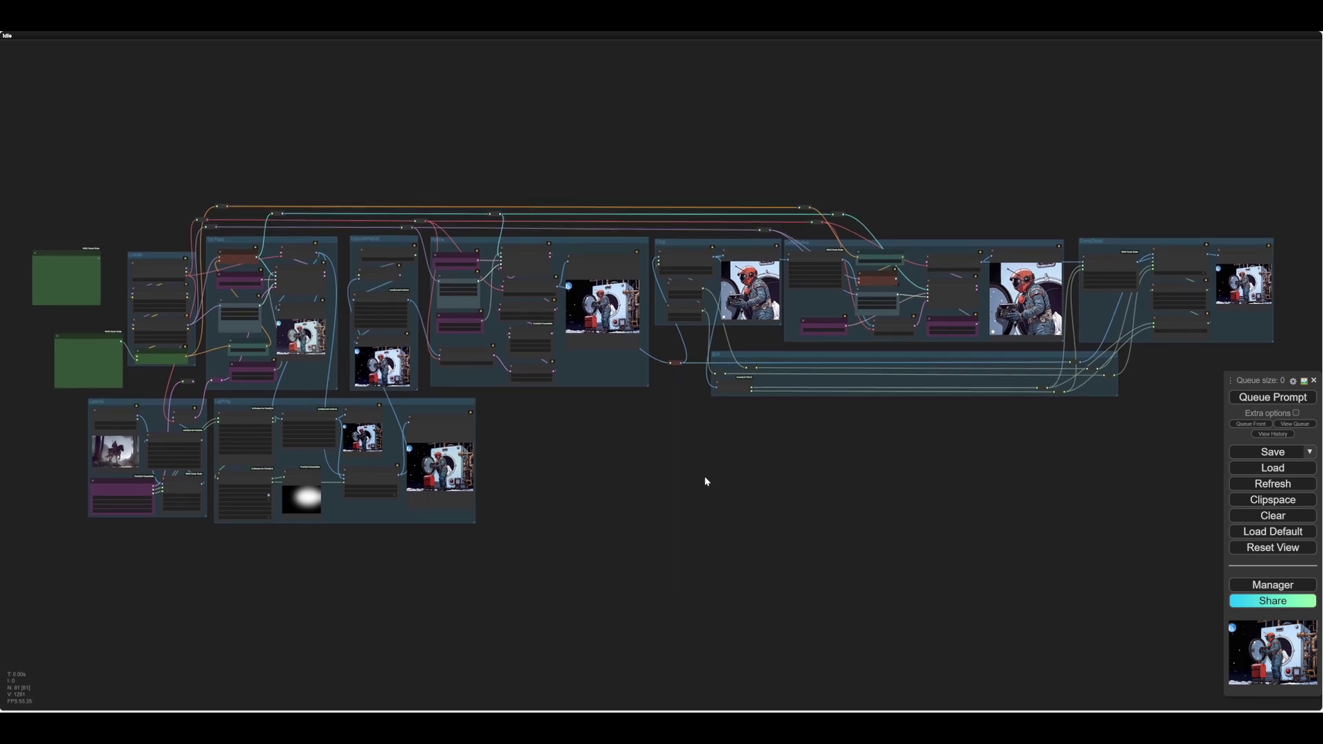